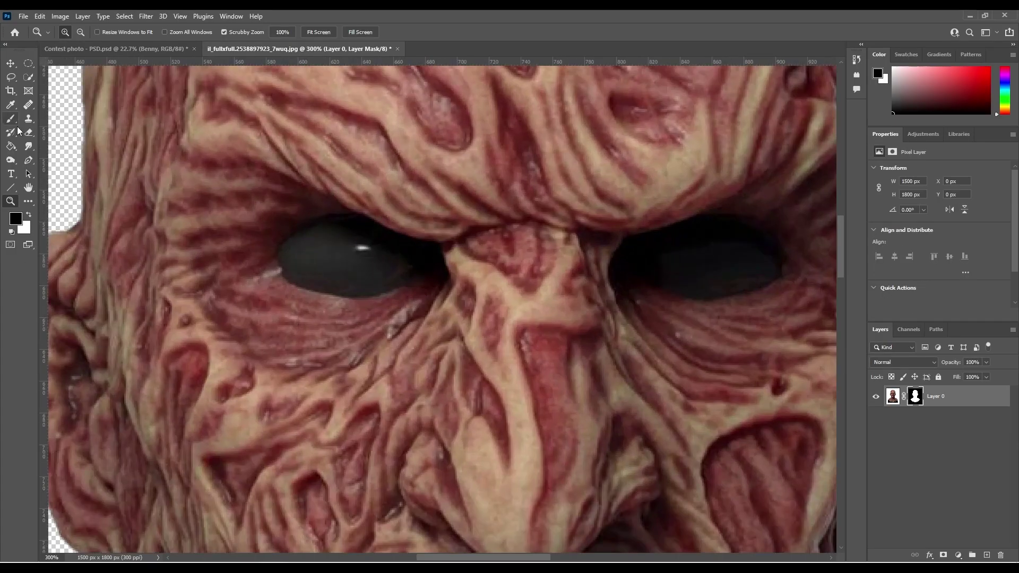
Paint black over the left and right eye areas of the burned mask
drag(318, 236, 342, 244)
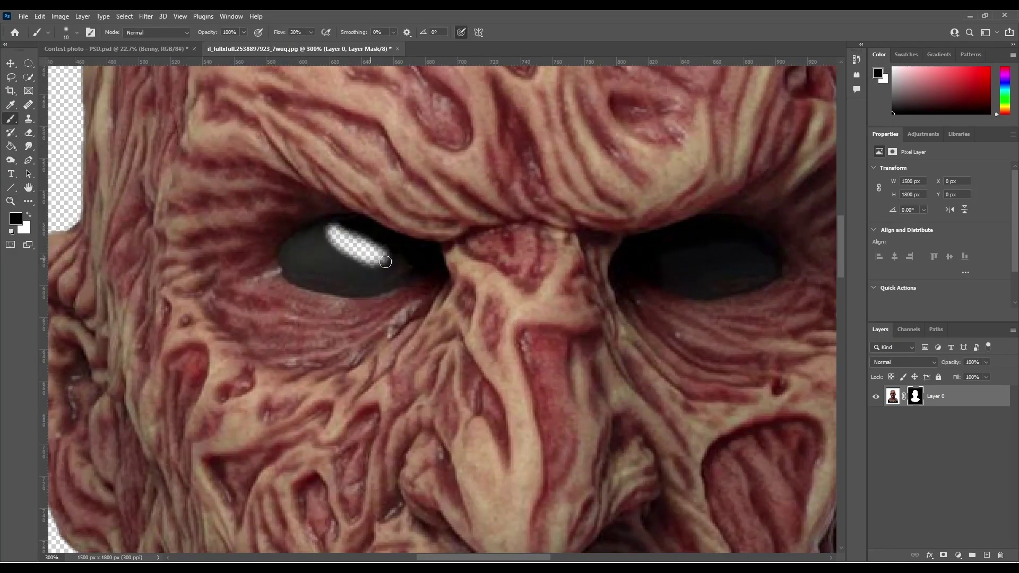
mouse_move(393, 271)
mouse_down()
mouse_move(313, 243)
mouse_move(318, 277)
mouse_move(345, 289)
mouse_up()
mouse_move(648, 255)
mouse_down()
mouse_move(690, 266)
mouse_move(684, 249)
mouse_move(708, 237)
mouse_move(744, 276)
mouse_move(770, 250)
mouse_up()
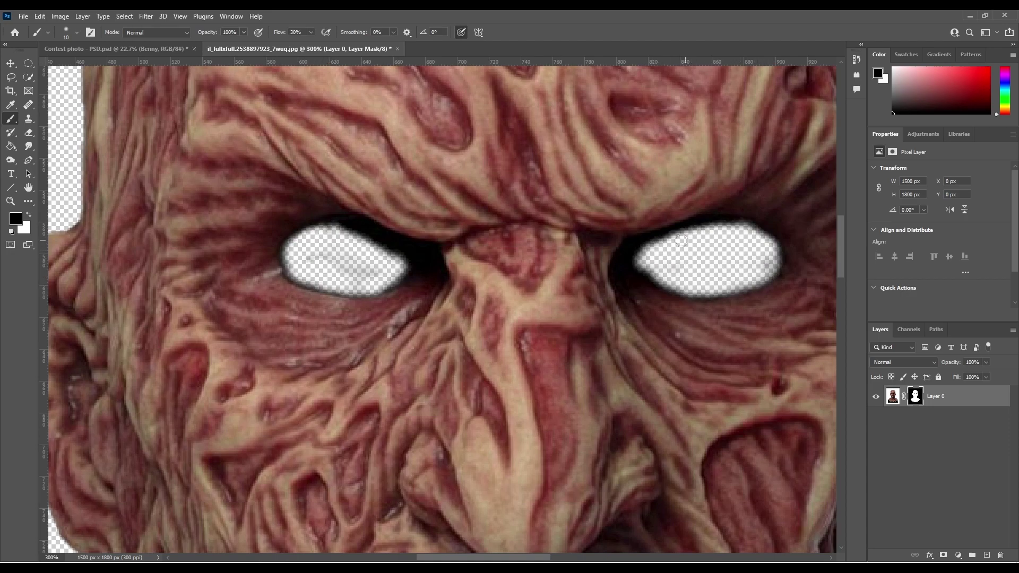
key(ctrl+0)
Position the placed burned face over the young man's face
key(ctrl+t)
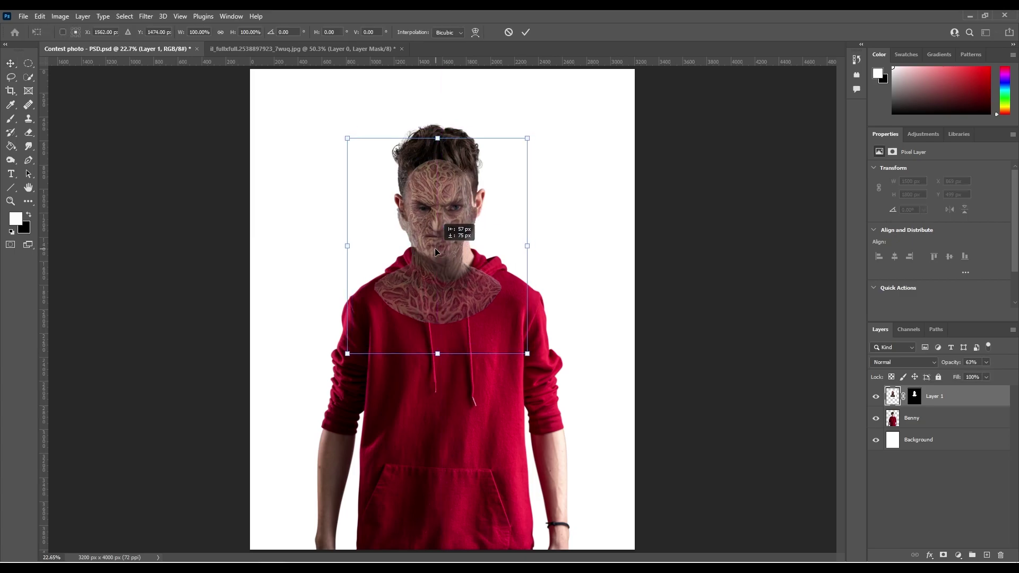
mouse_move(445, 232)
mouse_down()
mouse_move(461, 256)
mouse_move(449, 221)
mouse_up()
click(526, 32)
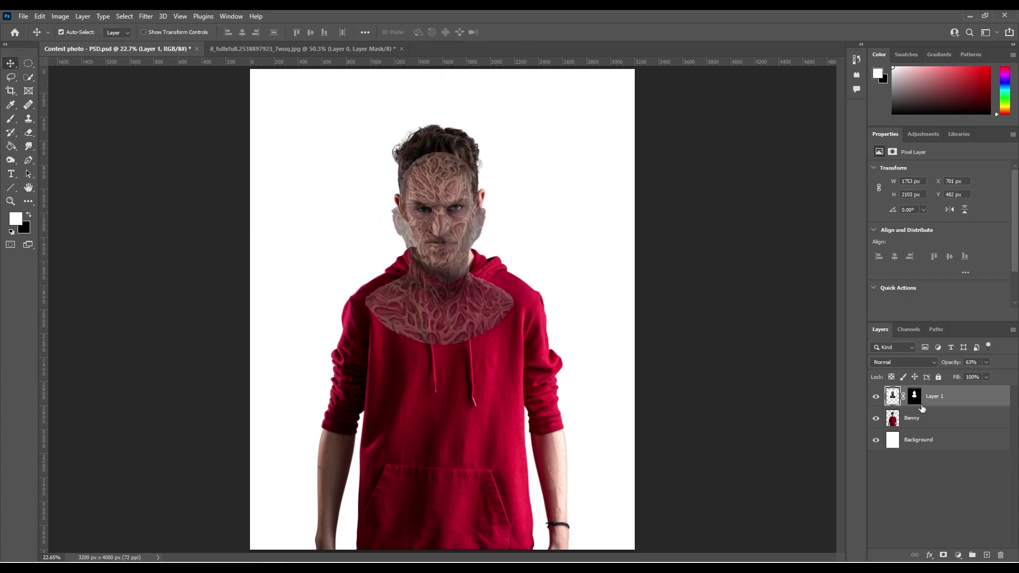
Add a layer mask to the young man's photo and paint out his hair
click(910, 417)
click(934, 396)
key(0)
click(933, 418)
key(b)
click(943, 555)
key(ctrl+plus)
key(ctrl+plus)
key(ctrl+plus)
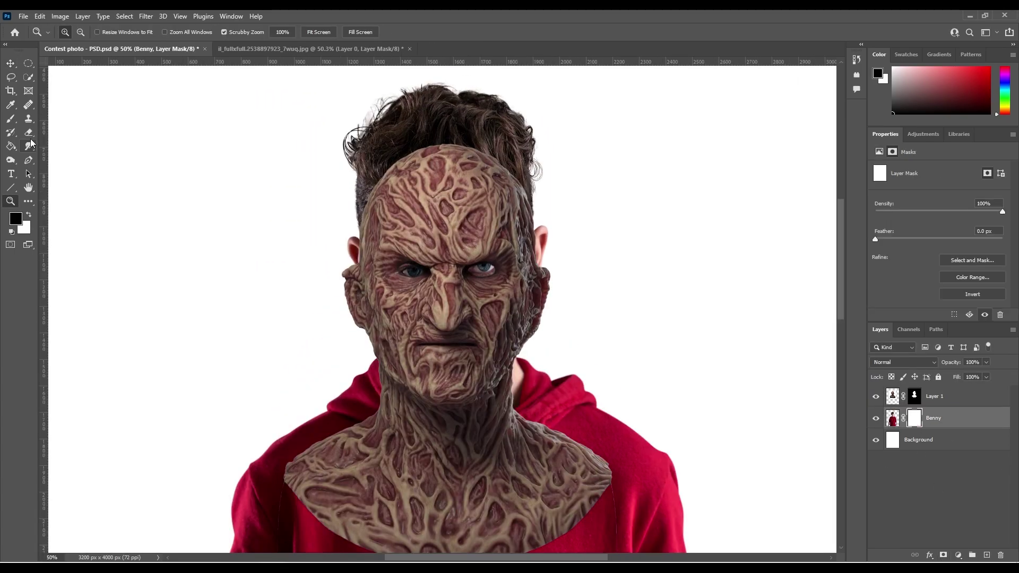
drag(351, 143, 529, 107)
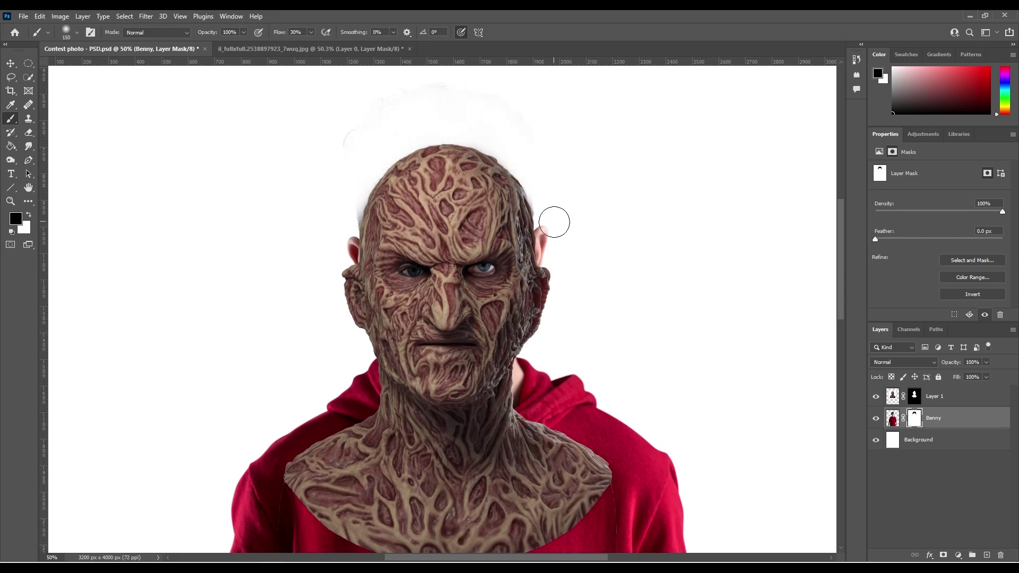
key(ctrl+t)
drag(477, 337, 479, 340)
key(Return)
Scale and warp the burned face layer to fit the man's head
key(alt+bracketright)
key(ctrl+t)
scroll(502, 268, down, 5)
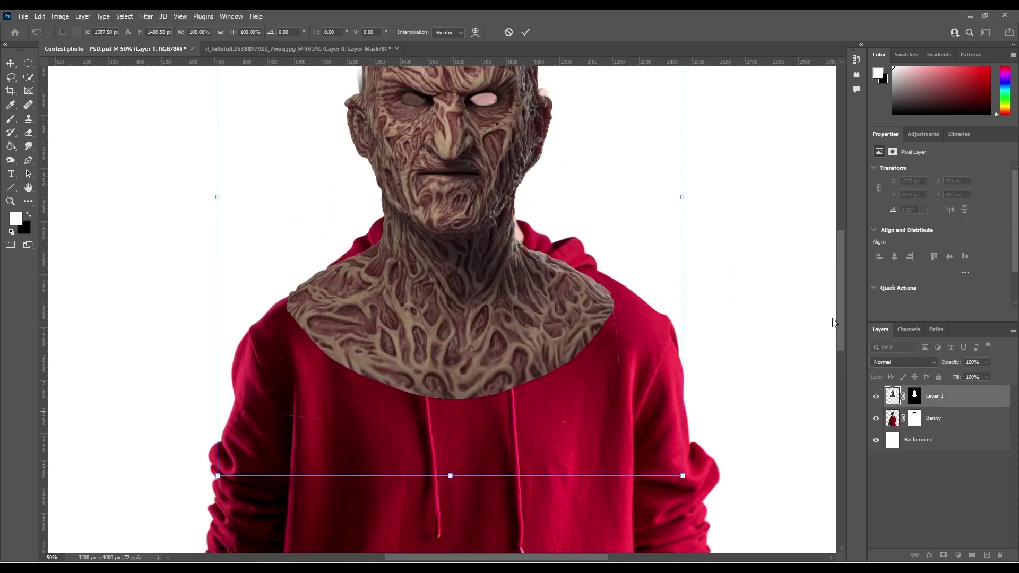
drag(501, 268, 624, 452)
scroll(624, 452, up, 5)
drag(682, 103, 518, 371)
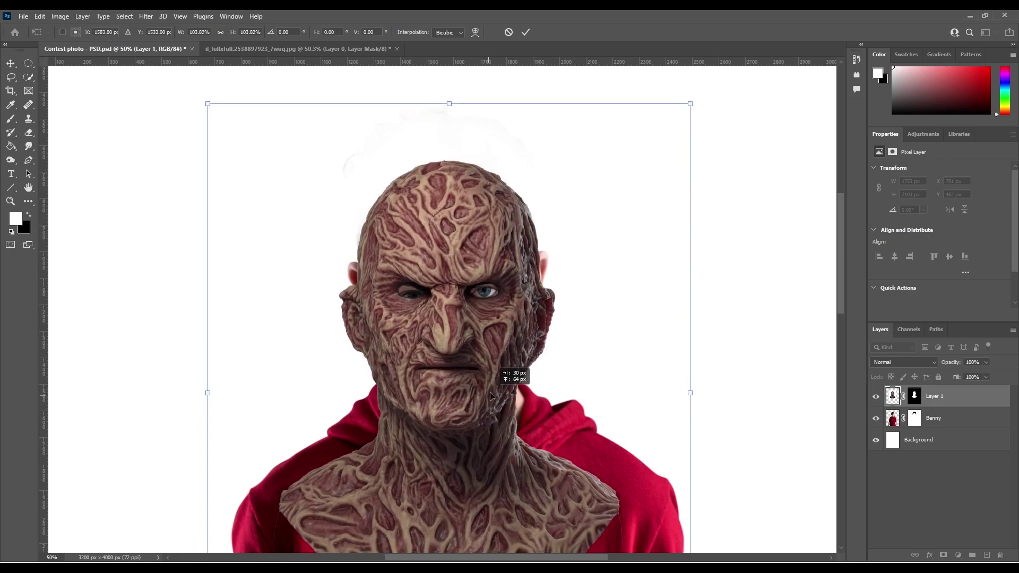
click(475, 32)
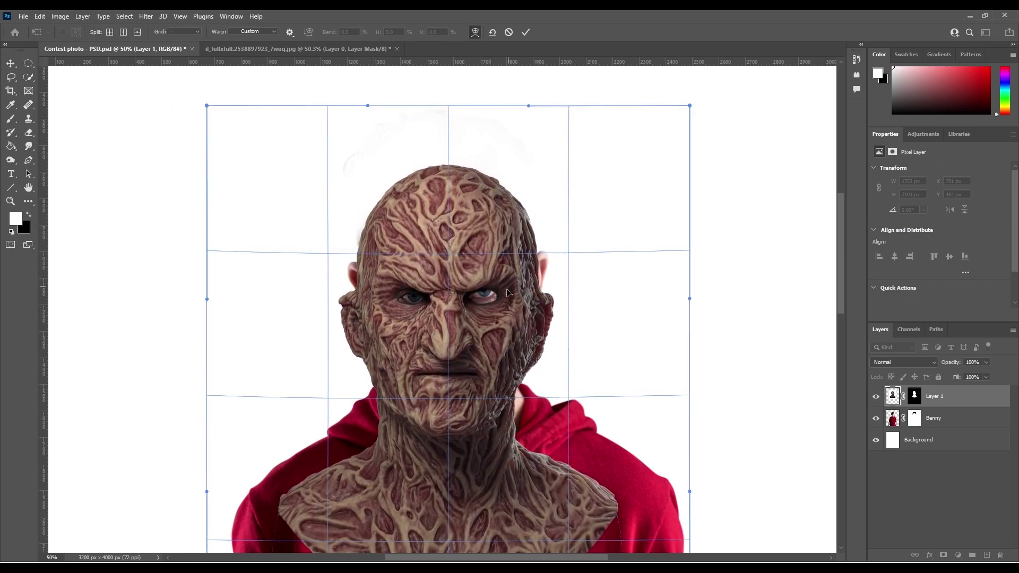
click(524, 32)
key(ctrl+0)
key(b)
click(904, 362)
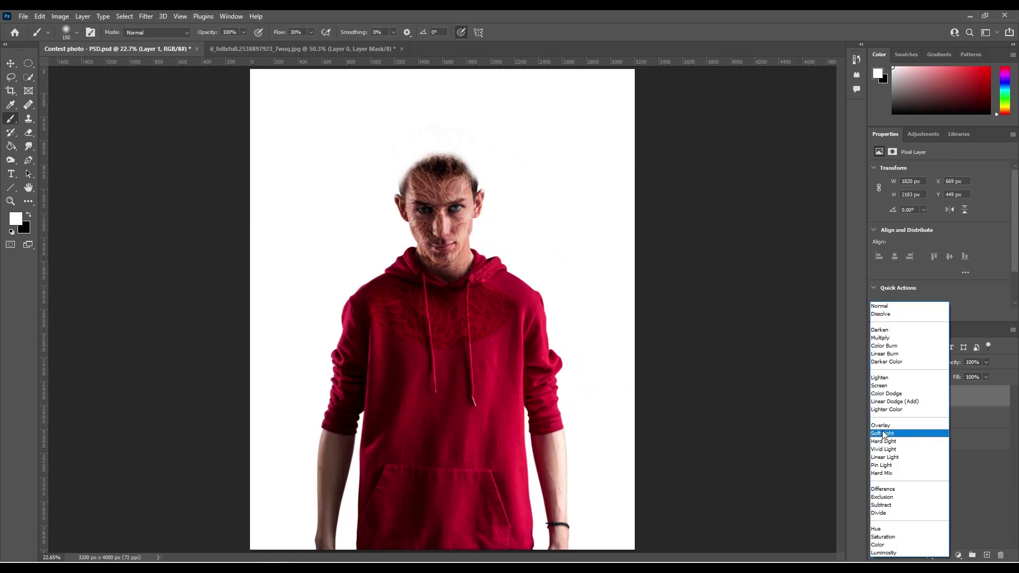
Use a Blend If slider to blend the face texture's neck into the hoodie
key(Escape)
double_click(966, 399)
drag(748, 465, 799, 466)
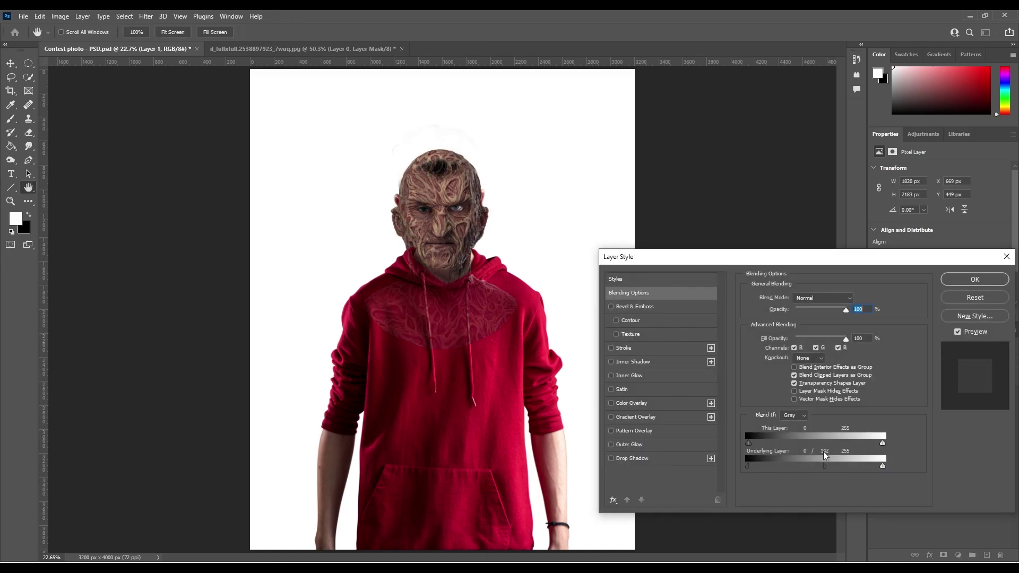
key(Return)
Nudge the burned face layer slightly right and down
key(ctrl+t)
drag(428, 271, 434, 272)
key(Return)
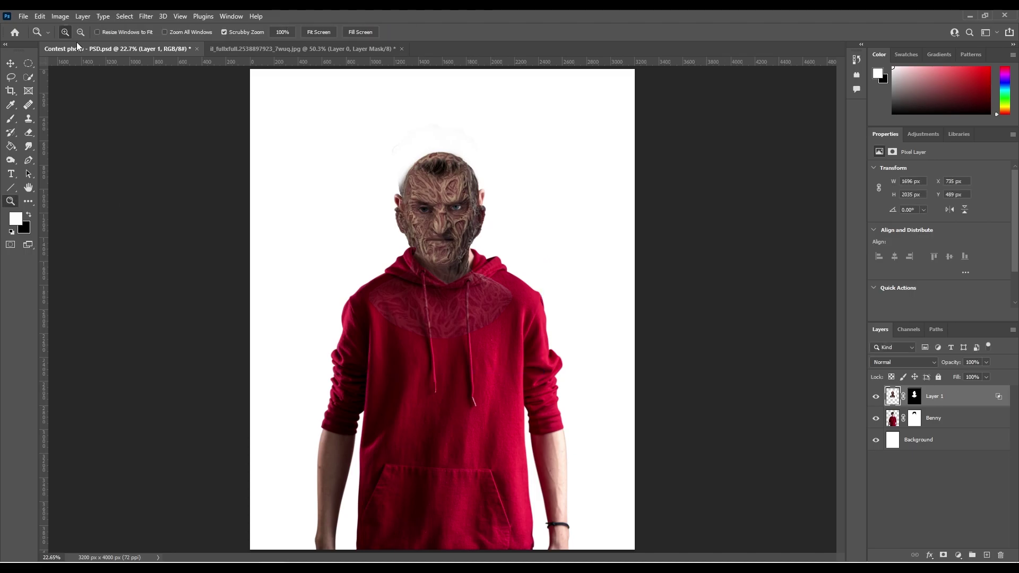
key(ctrl+plus)
key(ctrl+plus)
key(ctrl+plus)
key(ctrl+t)
key(shift+alt+o)
key(Return)
key(z)
Set the face layer to Soft Light and fine-tune its Blend If sliders
double_click(966, 396)
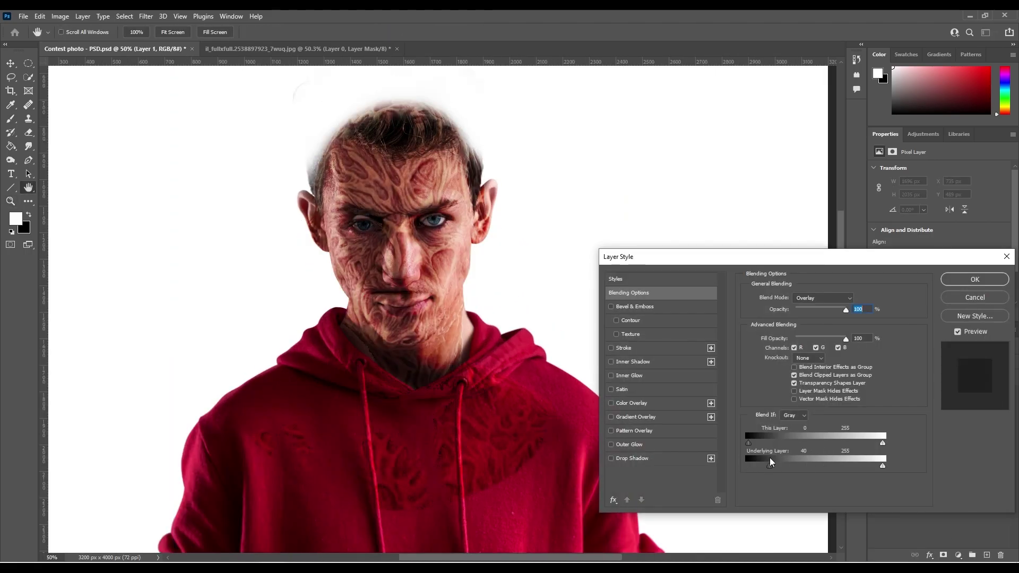
key(Escape)
key(h)
double_click(966, 396)
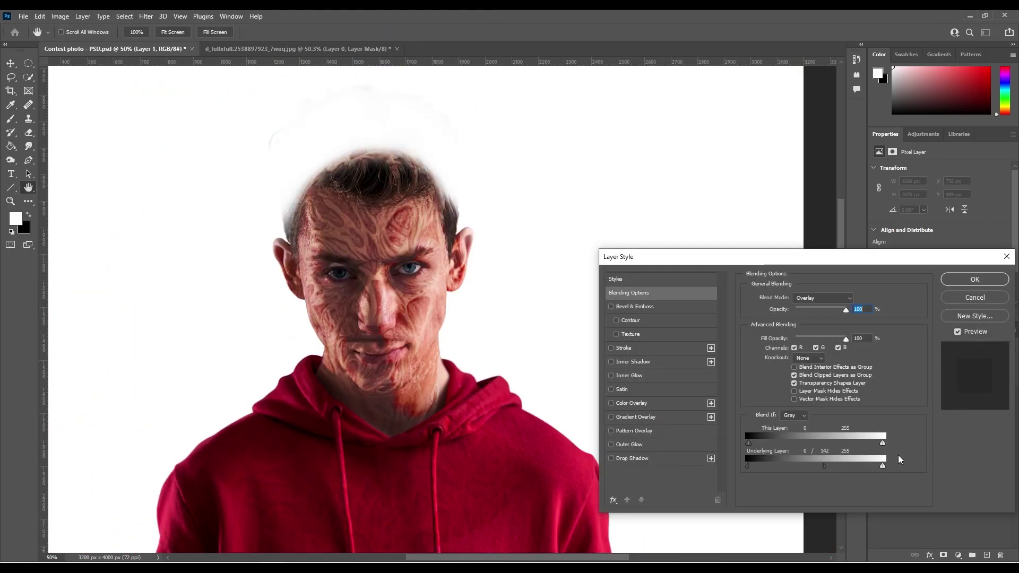
drag(825, 468, 825, 467)
drag(748, 443, 750, 445)
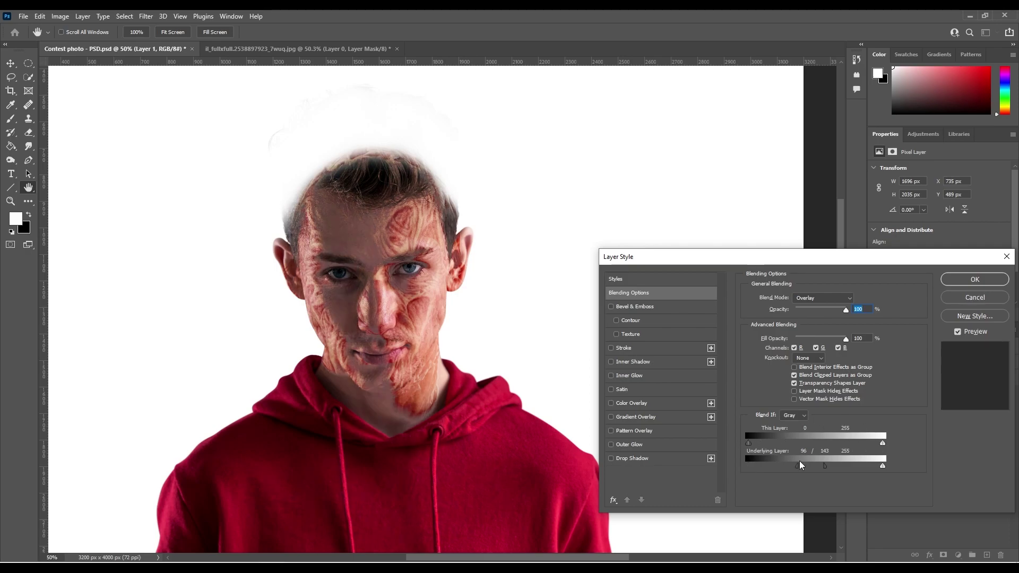
click(823, 298)
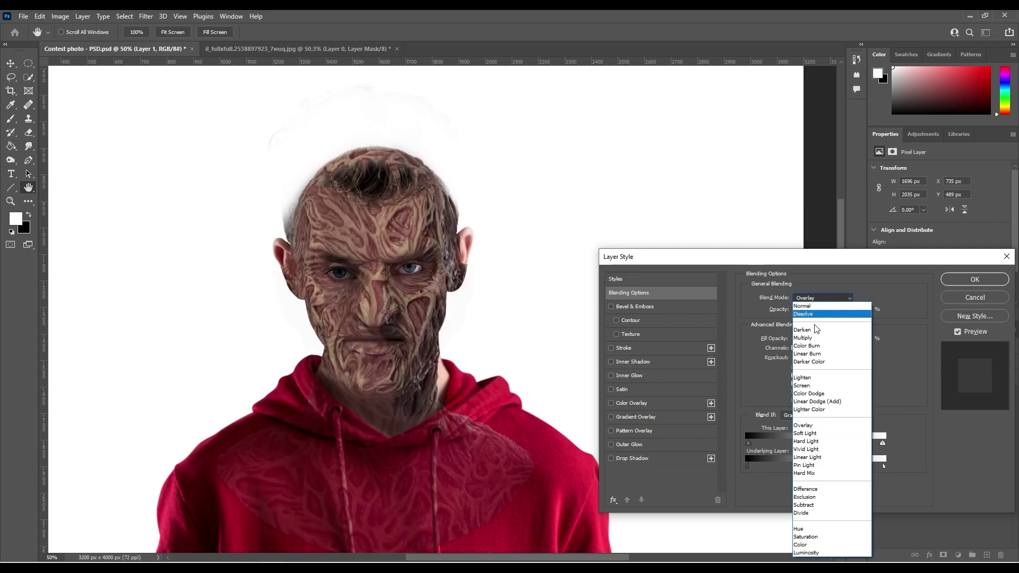
click(810, 434)
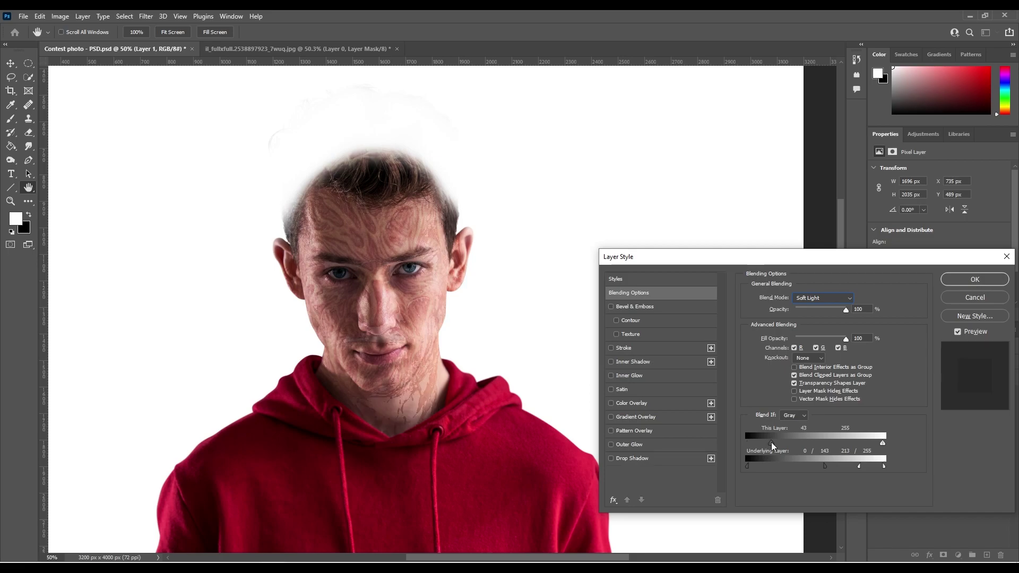
drag(825, 466, 859, 467)
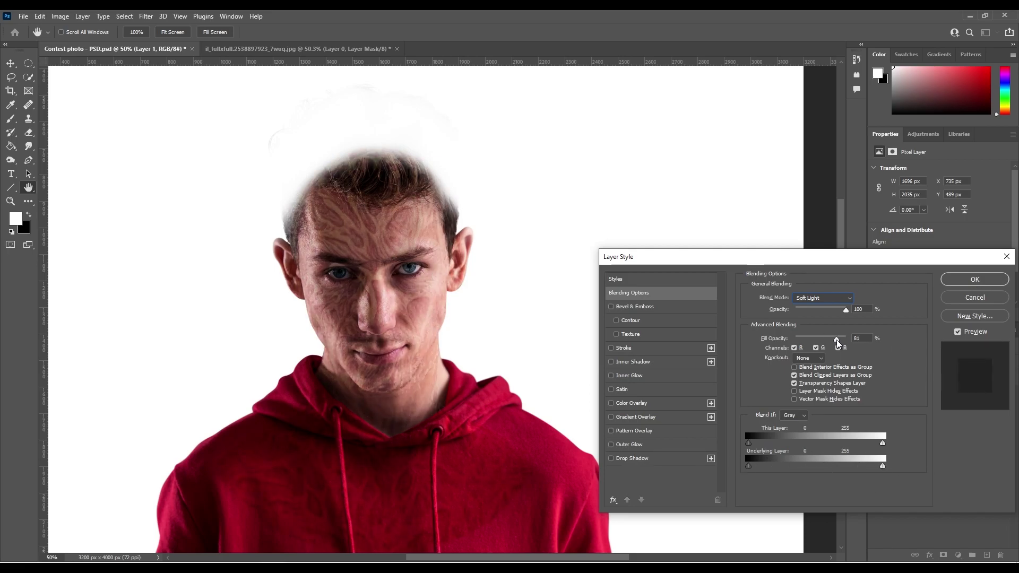
Brighten the burn texture with the curve, then paint black on the face layer's mask
drag(971, 221, 963, 210)
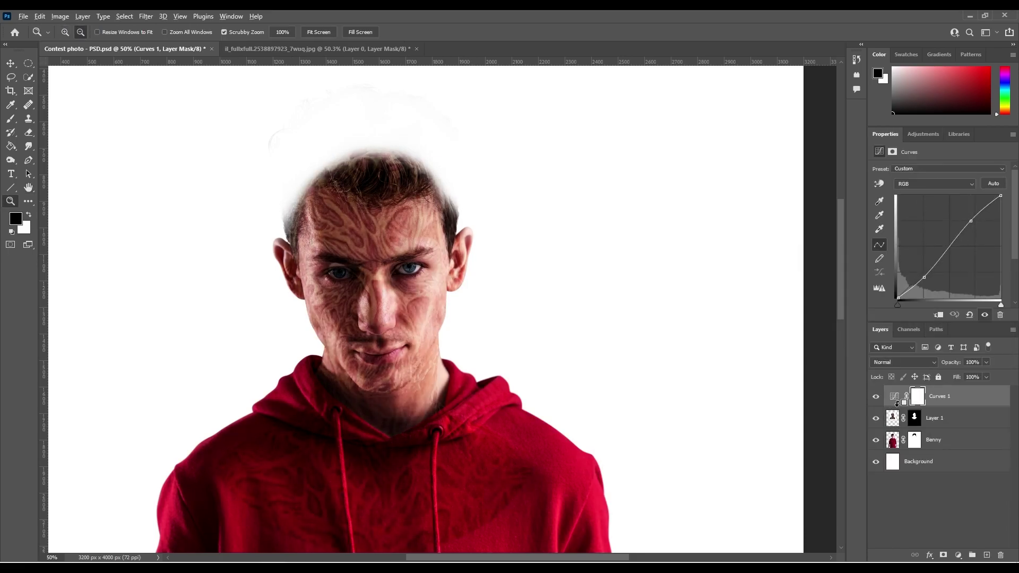
key(alt+bracketleft)
key(b)
key(x)
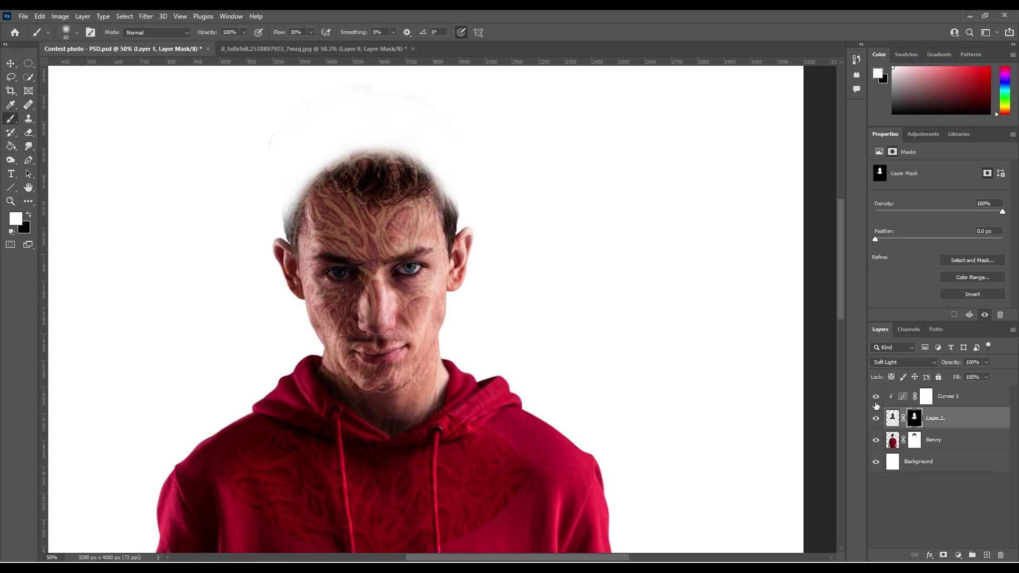
key(bracketright)
key(bracketright)
key(bracketright)
key(x)
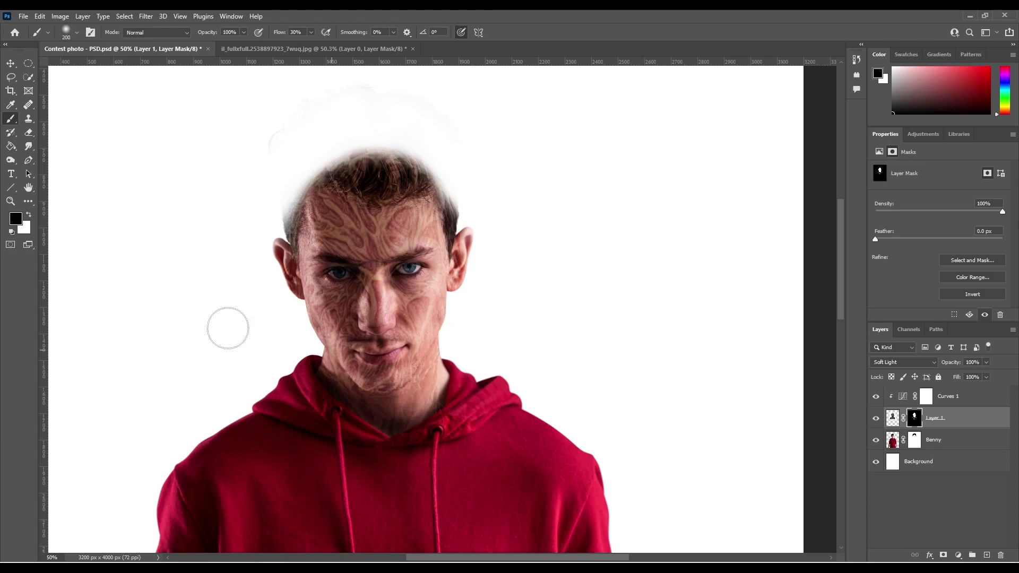
key(ctrl+plus)
key(ctrl+plus)
key(ctrl+plus)
key(bracketleft)
key(bracketleft)
key(bracketleft)
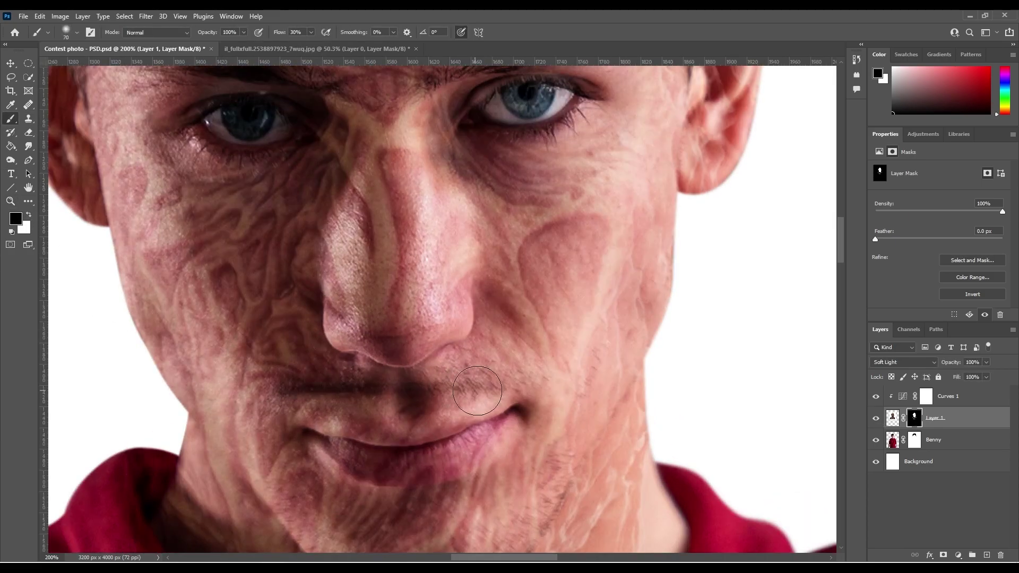
key(bracketleft)
key(bracketleft)
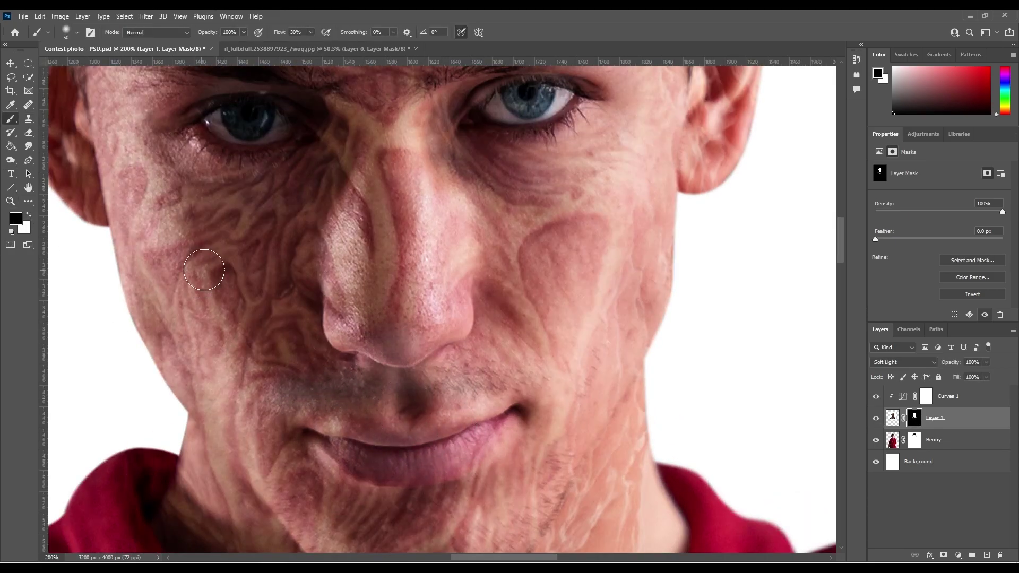
Warp the burn texture with a split across the nose
key(ctrl+t)
click(408, 324)
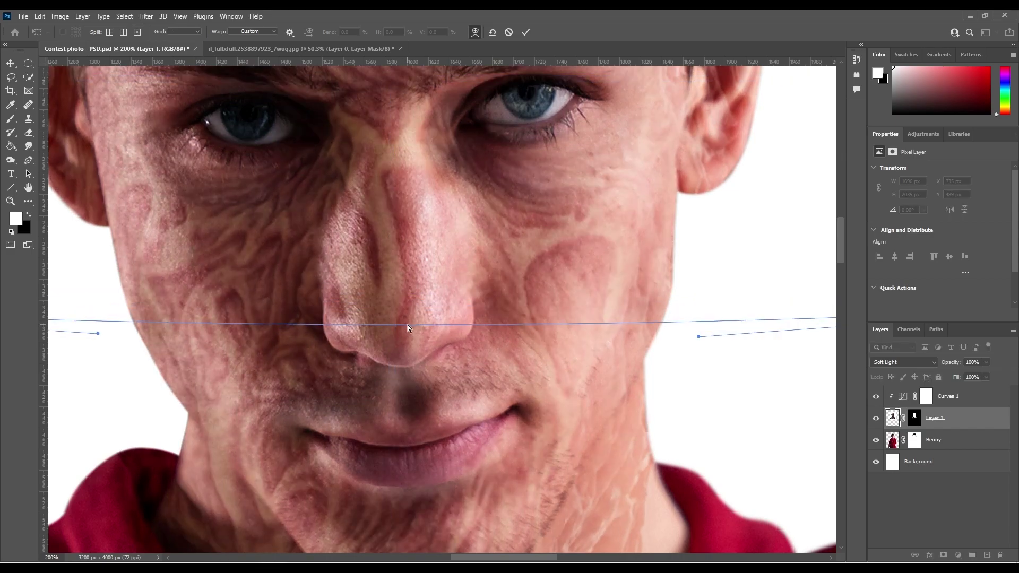
scroll(408, 328, down, 5)
key(Return)
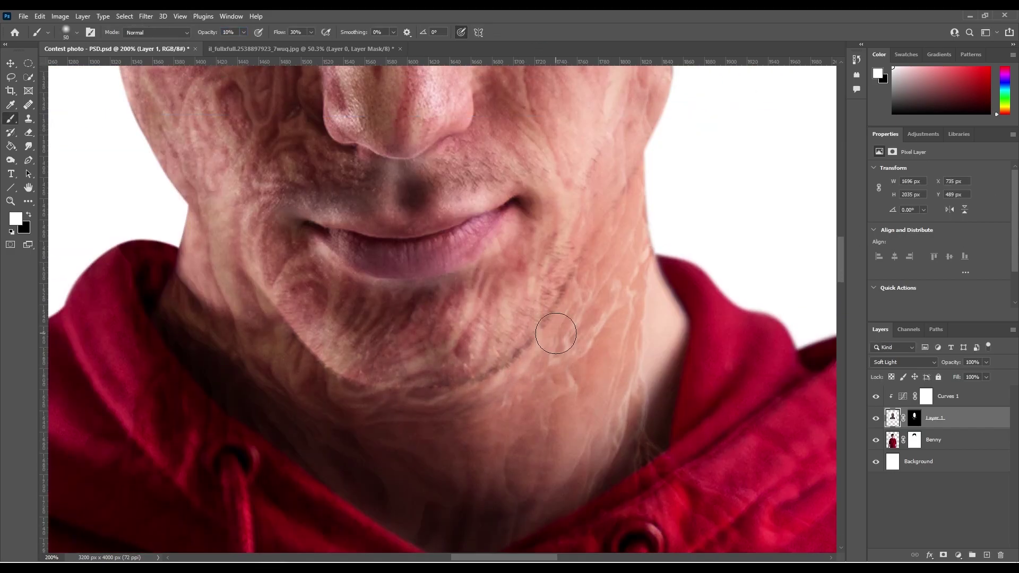
key(ctrl+0)
key(z)
click(453, 214)
Reshape the Curves points to tone down the face texture's contrast
click(903, 397)
drag(945, 261, 952, 253)
drag(969, 220, 979, 222)
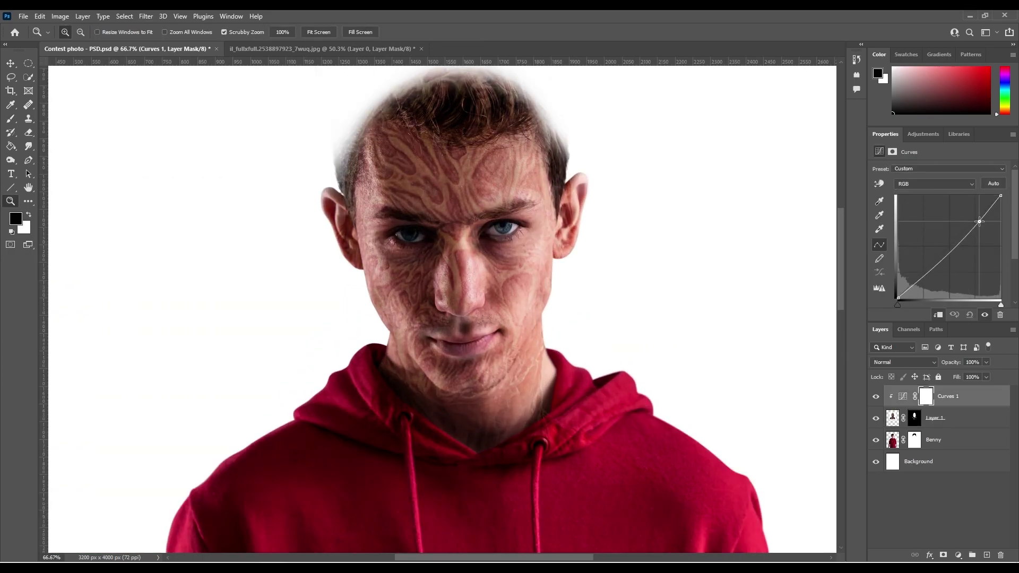
drag(925, 277, 930, 281)
Paint white on the face mask around the mouth and rewarp the texture
click(467, 336)
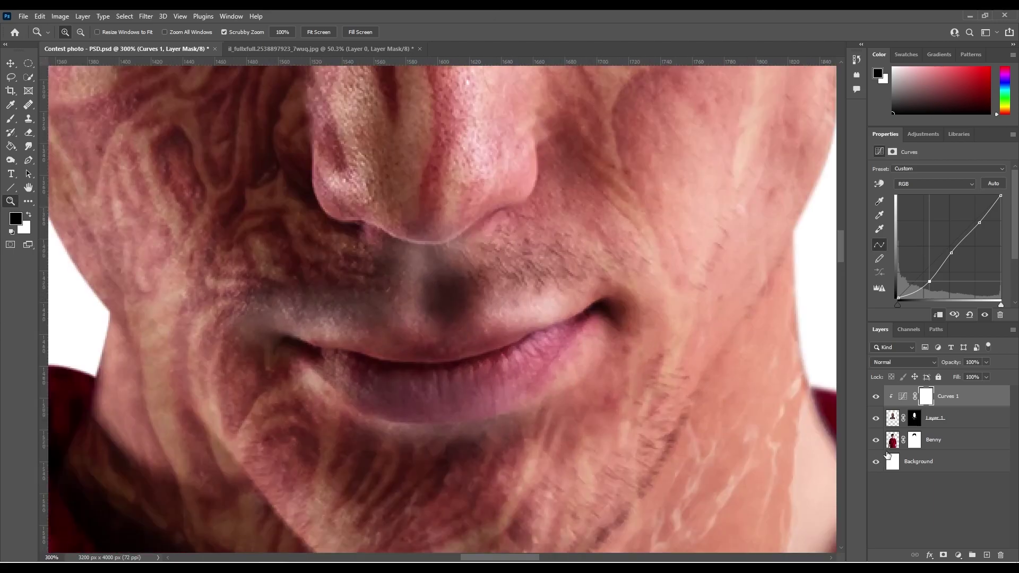
click(915, 418)
key(b)
key(x)
key(0)
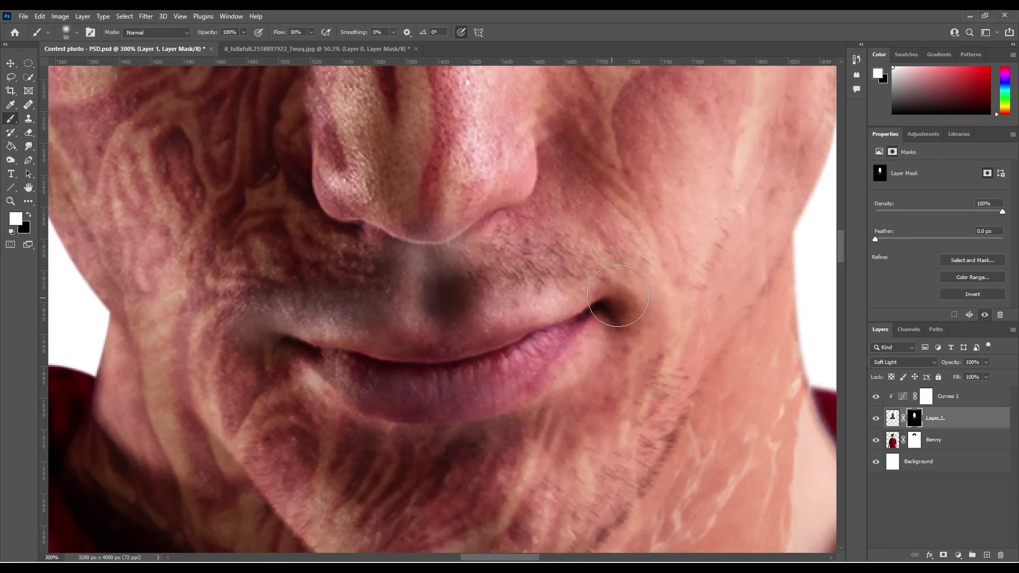
key(ctrl+t)
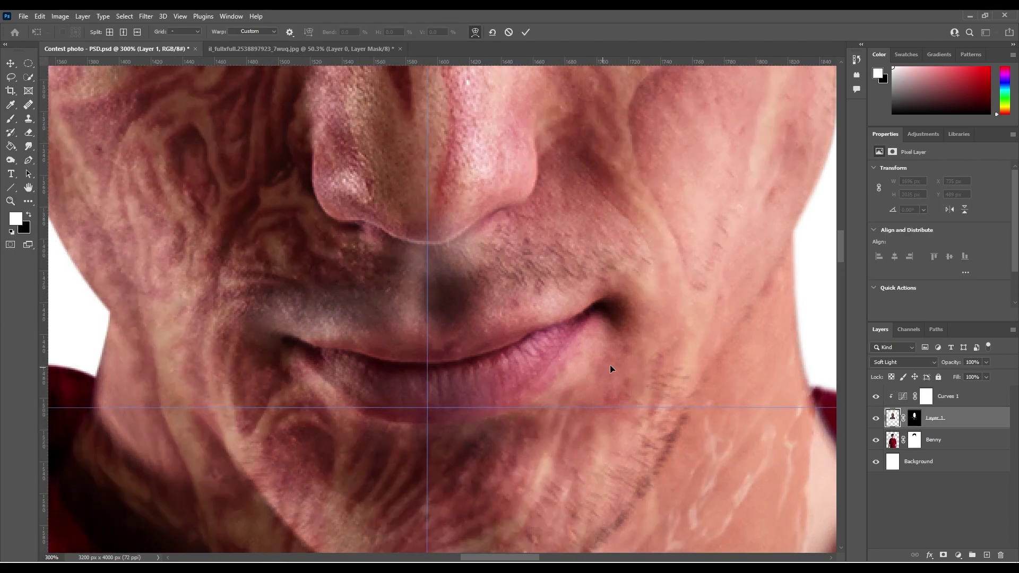
click(530, 35)
key(ctrl+0)
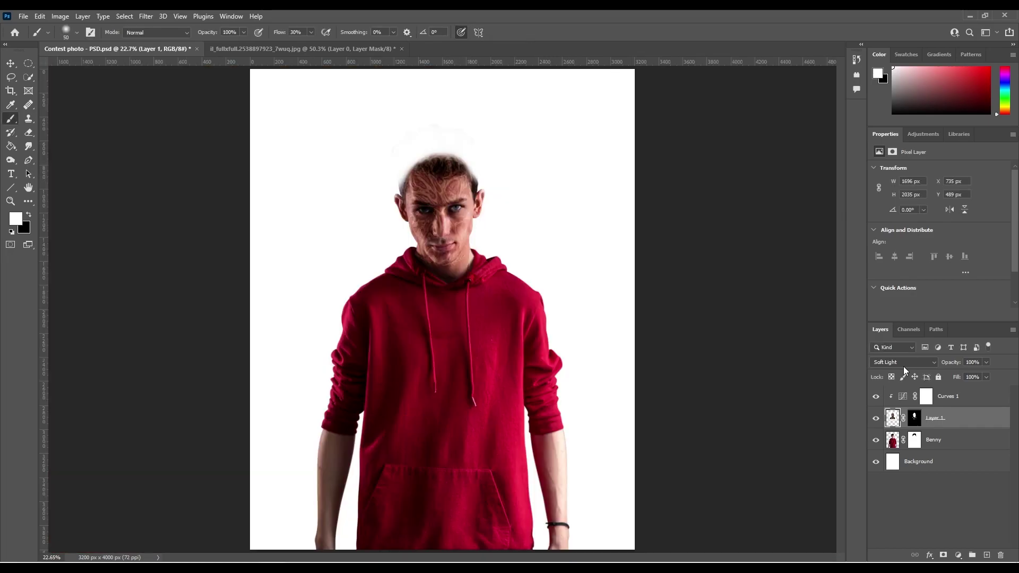
Blend the burned texture with Soft Light, zoom on the face, and pick the healing tool
click(906, 365)
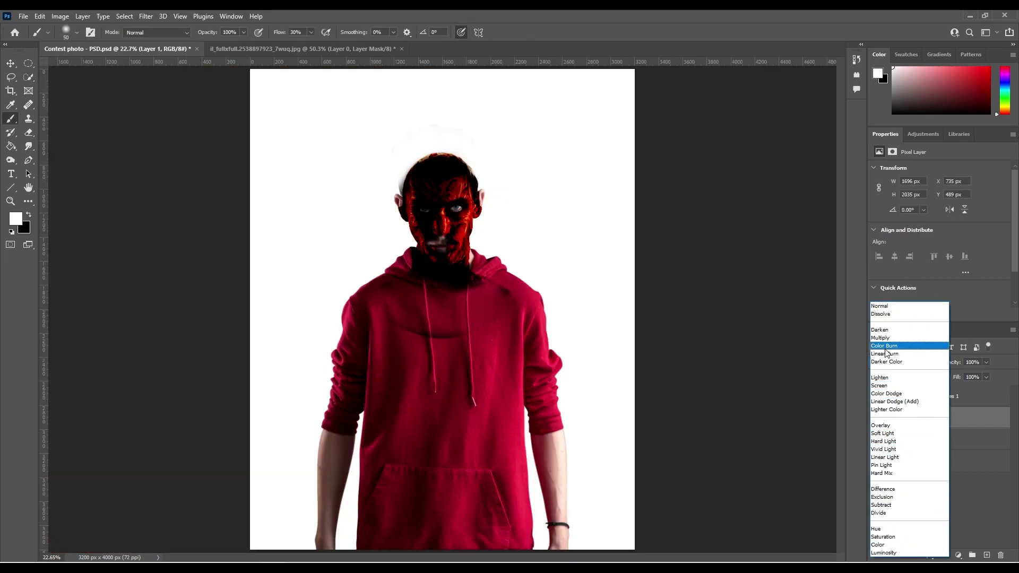
click(883, 433)
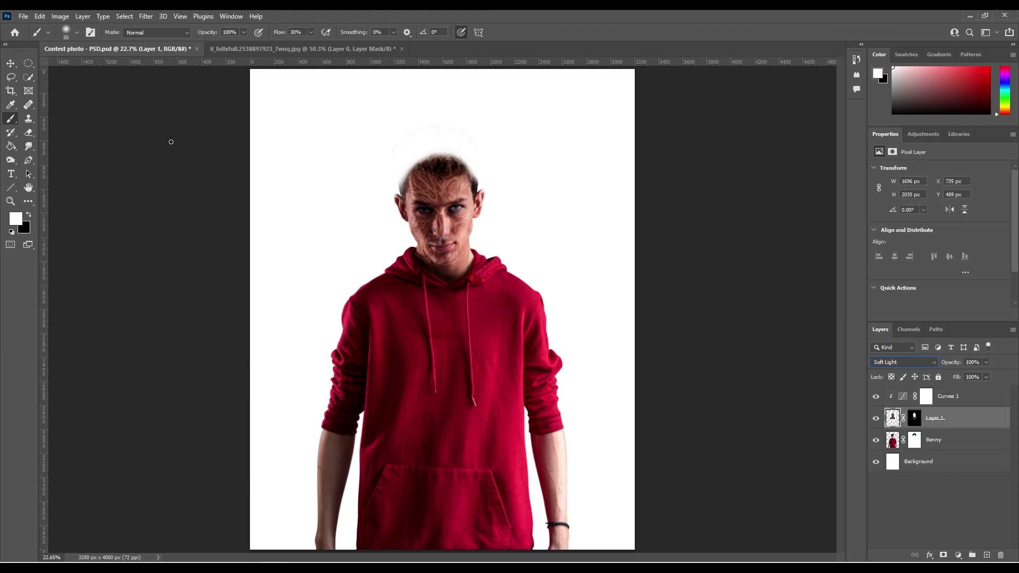
click(10, 201)
drag(471, 196, 632, 275)
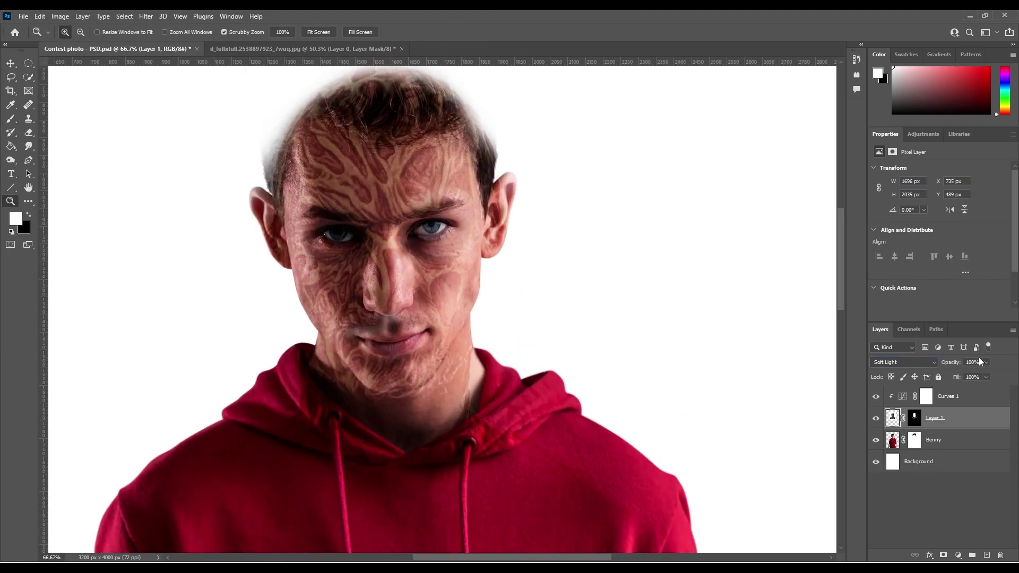
right_click(28, 104)
click(53, 127)
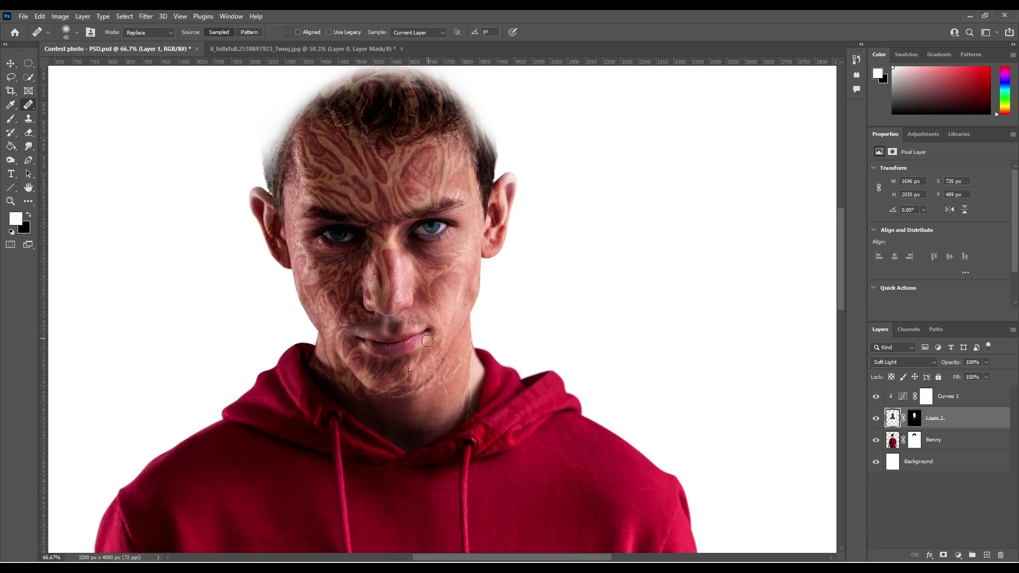
Paint black on the man's photo mask to soften the upper-left hair edge
click(914, 418)
key(b)
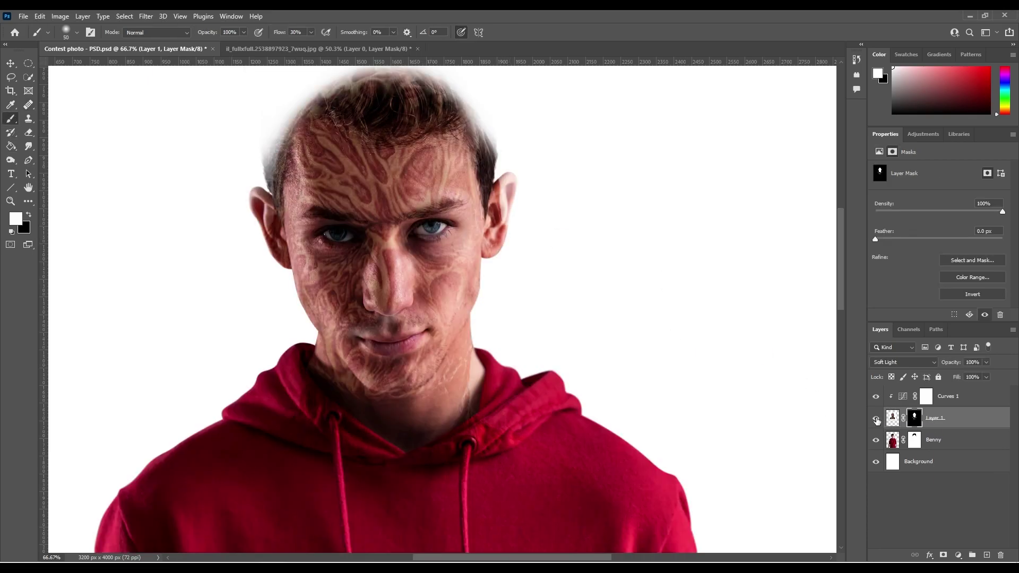
key(x)
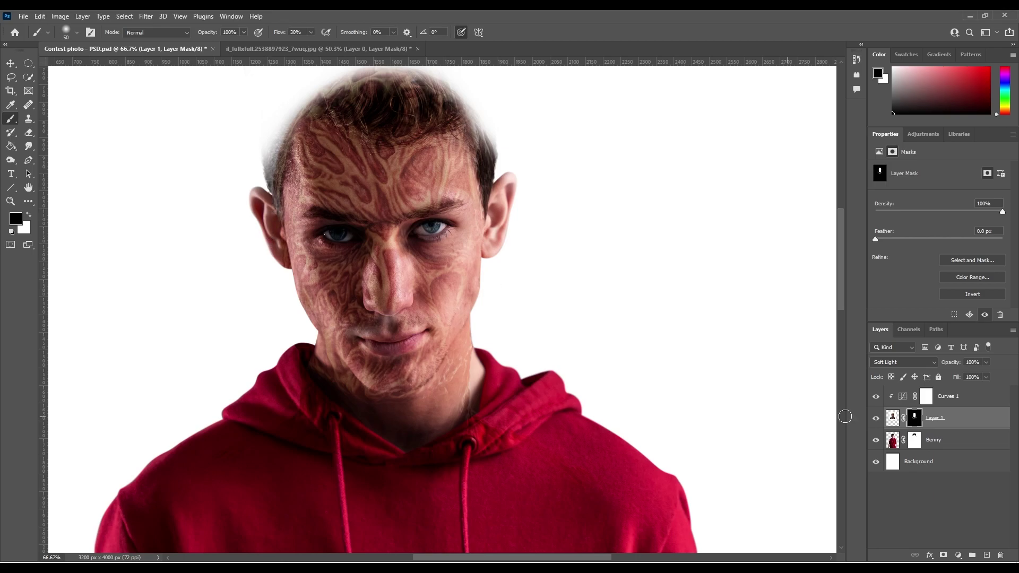
key(alt+bracketleft)
mouse_move(262, 170)
mouse_down()
mouse_move(282, 136)
mouse_move(257, 209)
mouse_move(335, 71)
mouse_move(387, 103)
mouse_up()
key(ctrl+z)
key(ctrl+Tab)
Lasso the burned ear on the Freddy mask and drag it into the contest photo
key(l)
mouse_move(365, 217)
mouse_down()
mouse_move(355, 262)
mouse_move(380, 220)
mouse_up()
key(ctrl+alt+z)
key(ctrl+alt+z)
key(ctrl+alt+z)
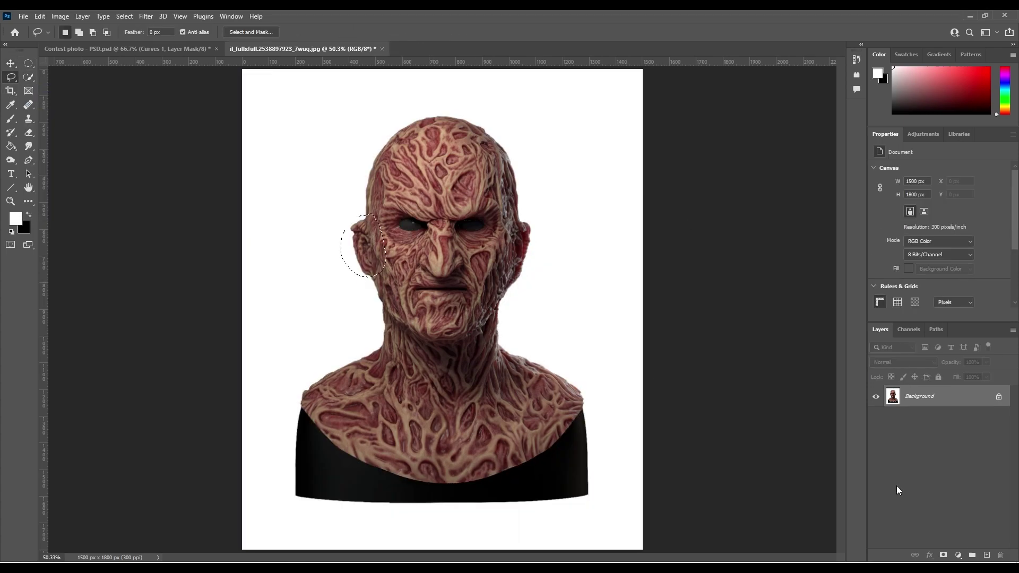
click(10, 64)
key(ctrl+shift+z)
key(ctrl+shift+z)
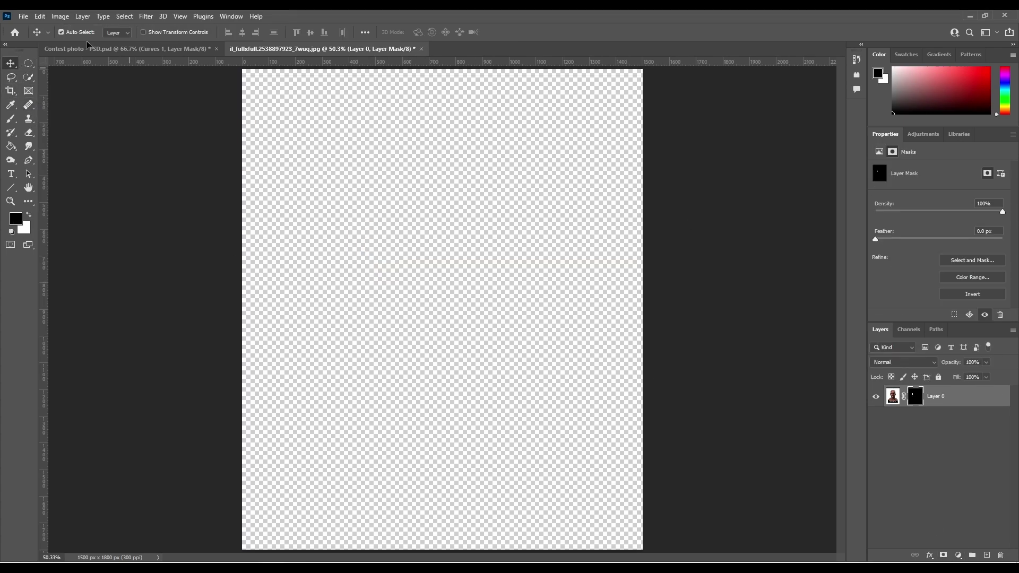
drag(89, 44, 284, 220)
Tilt and warp the pasted ear to match the head
key(ctrl+t)
drag(706, 276, 690, 292)
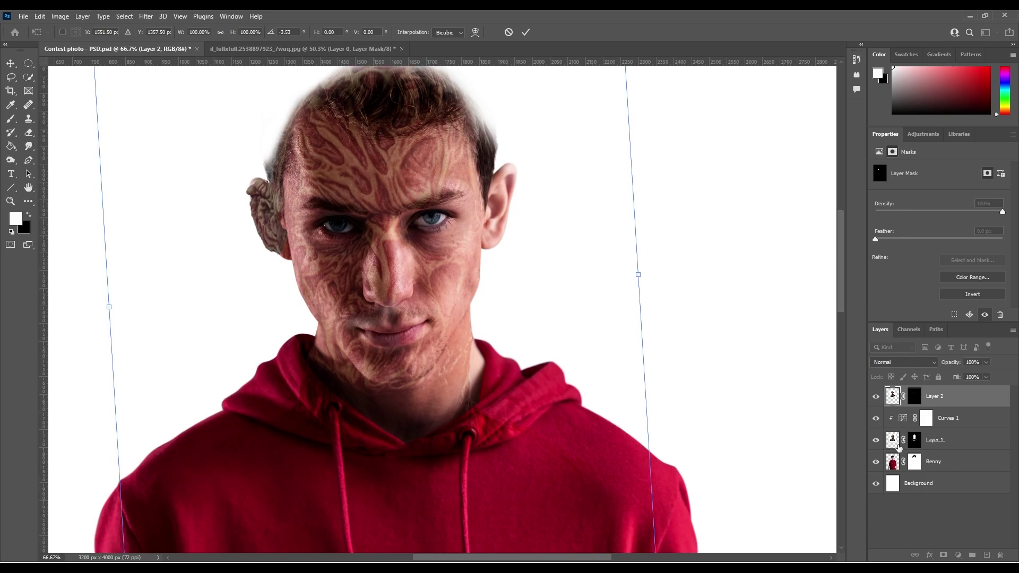
right_click(270, 238)
click(292, 310)
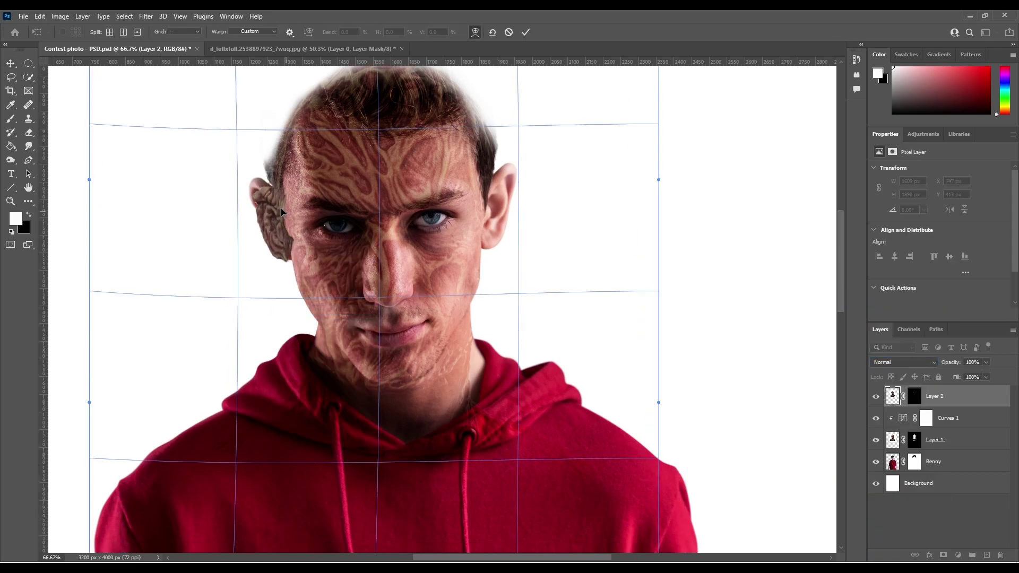
click(530, 34)
Paint black on the man's photo mask to hide his upper left ear
click(915, 462)
key(b)
key(x)
drag(263, 138, 269, 259)
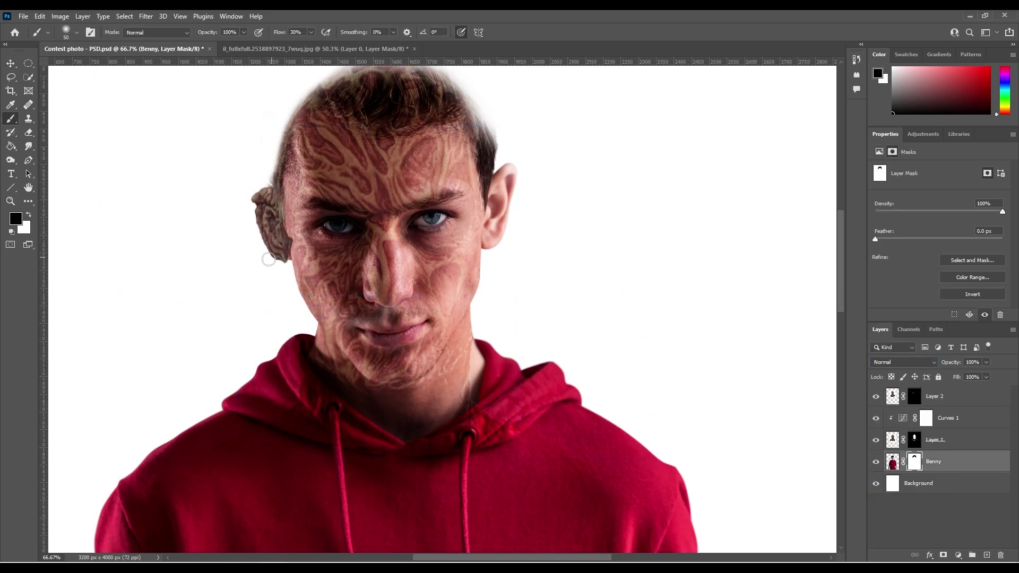
drag(264, 185, 286, 128)
key(x)
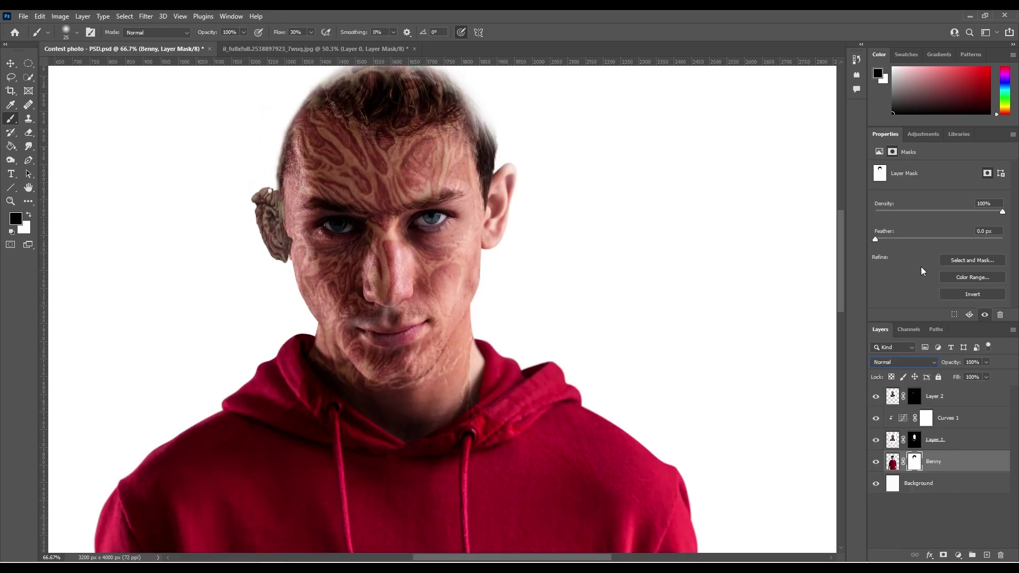
Enlarge the grafted ear layer with Free Transform
click(934, 396)
click(902, 362)
key(Escape)
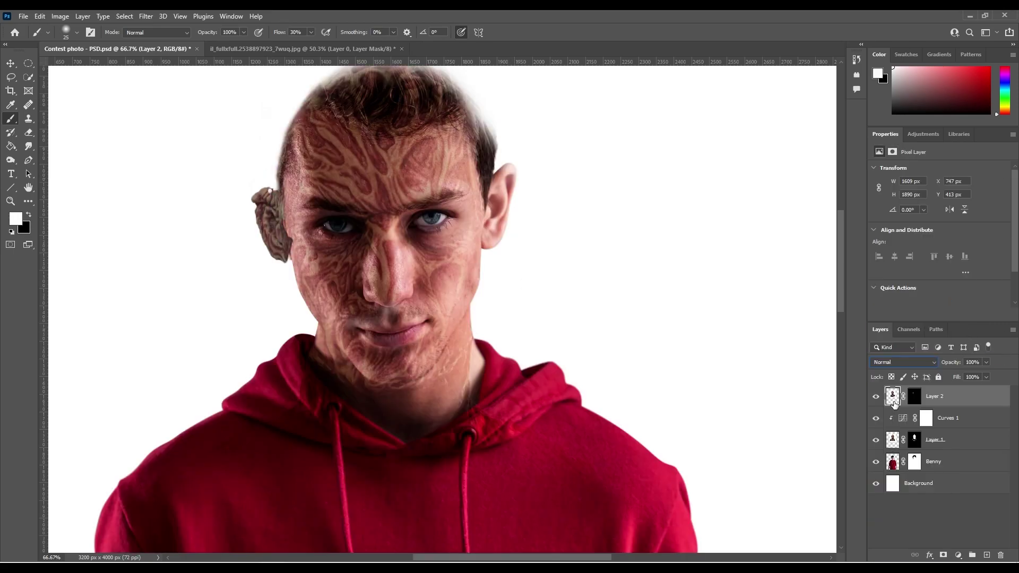
key(ctrl+t)
click(509, 33)
key(ctrl+t)
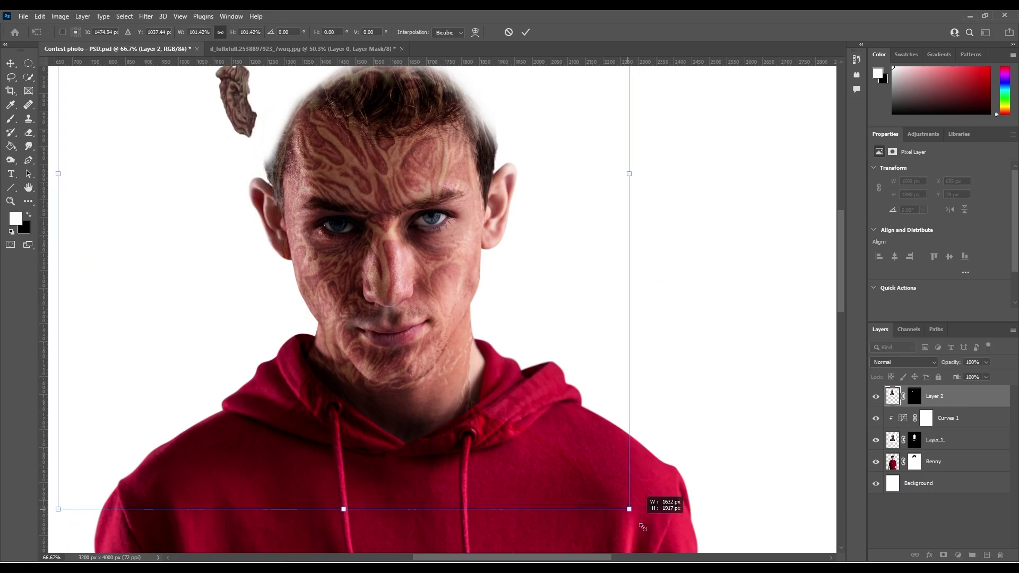
drag(648, 169, 731, 380)
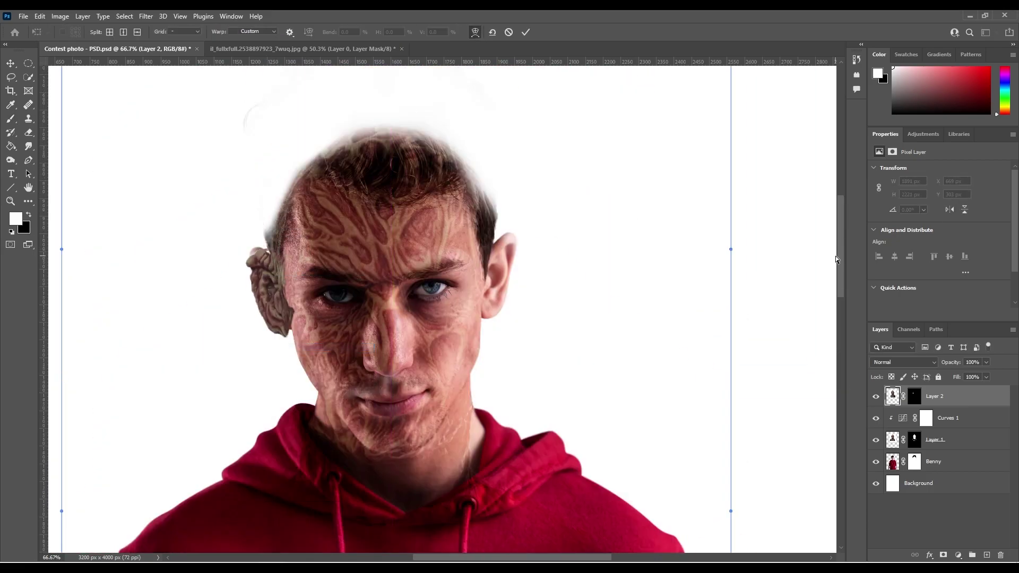
scroll(521, 294, up, 5)
key(Return)
Move the ear layer below the man's photo and mask the hair edge above the ear
key(b)
key(ctrl+shift+bracketleft)
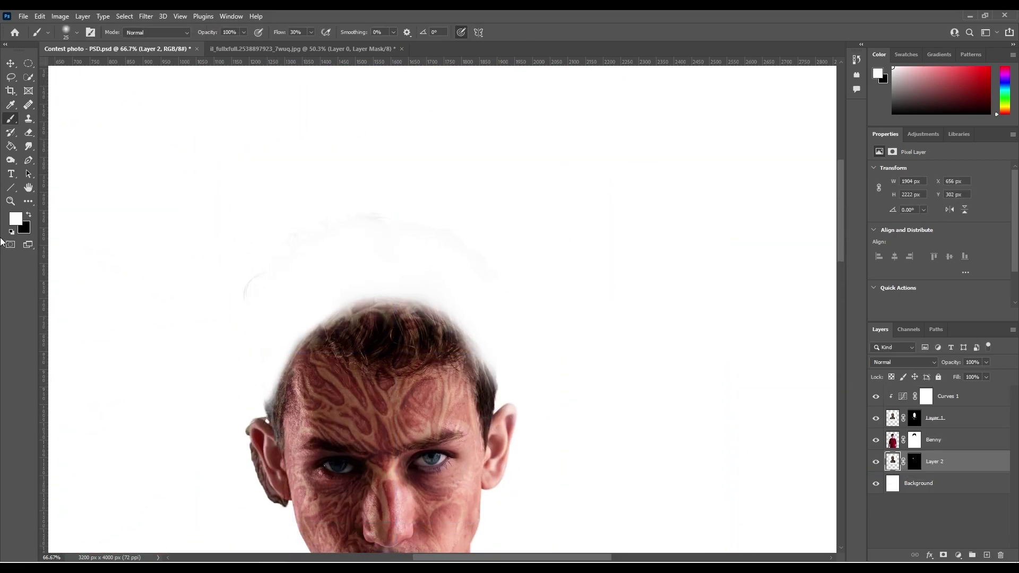
key(alt+bracketright)
scroll(266, 200, up, 2)
key(ctrl+backslash)
key(x)
mouse_move(316, 74)
mouse_down()
mouse_move(268, 268)
mouse_move(234, 314)
mouse_move(274, 343)
mouse_move(289, 403)
mouse_move(207, 336)
mouse_move(200, 296)
mouse_move(266, 260)
mouse_move(238, 396)
mouse_move(268, 494)
mouse_move(318, 523)
mouse_move(313, 507)
mouse_up()
key(bracketleft)
key(bracketleft)
Paint the ear and photo layer masks to blend the grafted left ear's edges into the head
key(alt+bracketleft)
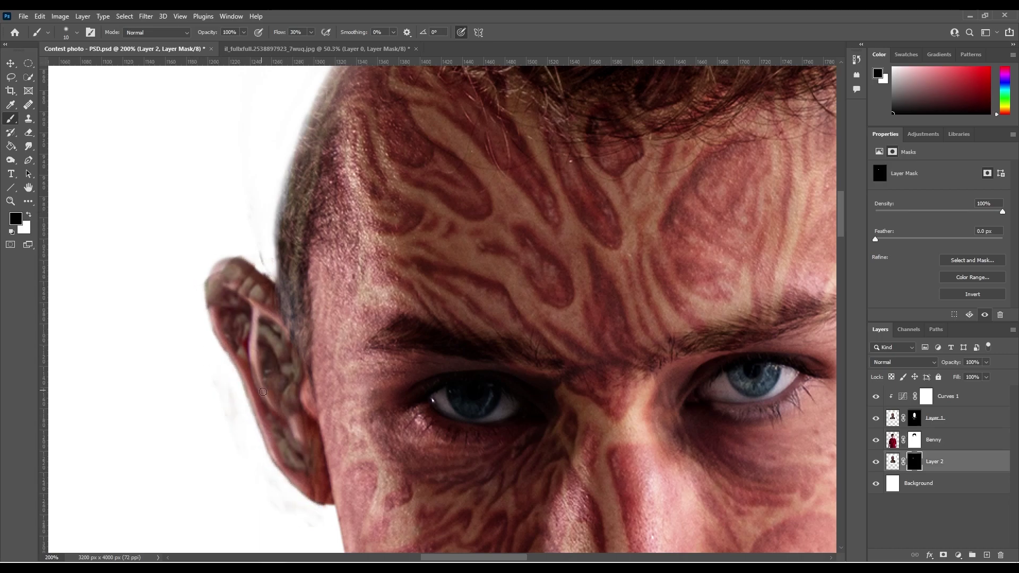
drag(218, 339, 204, 263)
key(alt+bracketright)
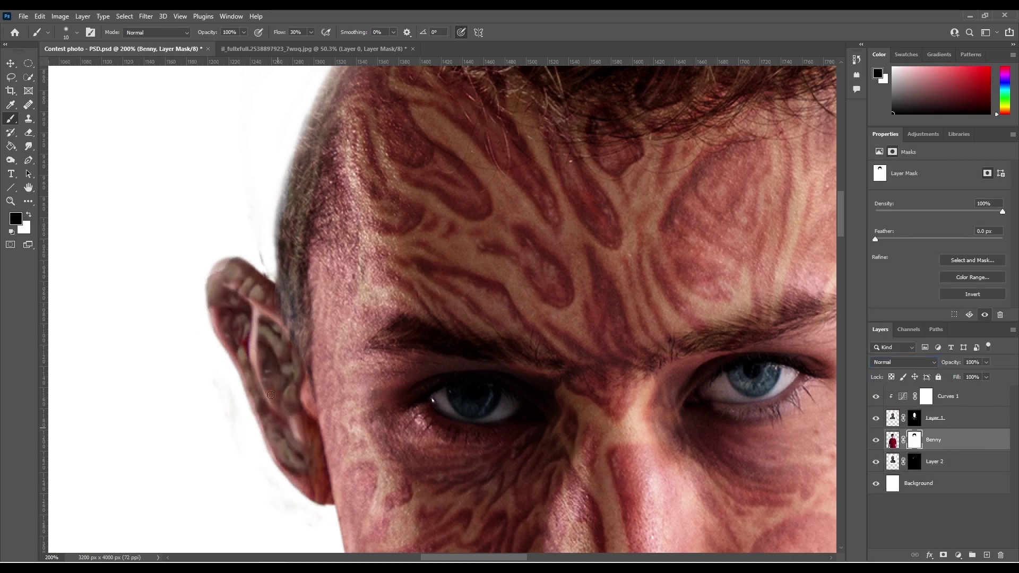
drag(255, 317, 296, 436)
key(x)
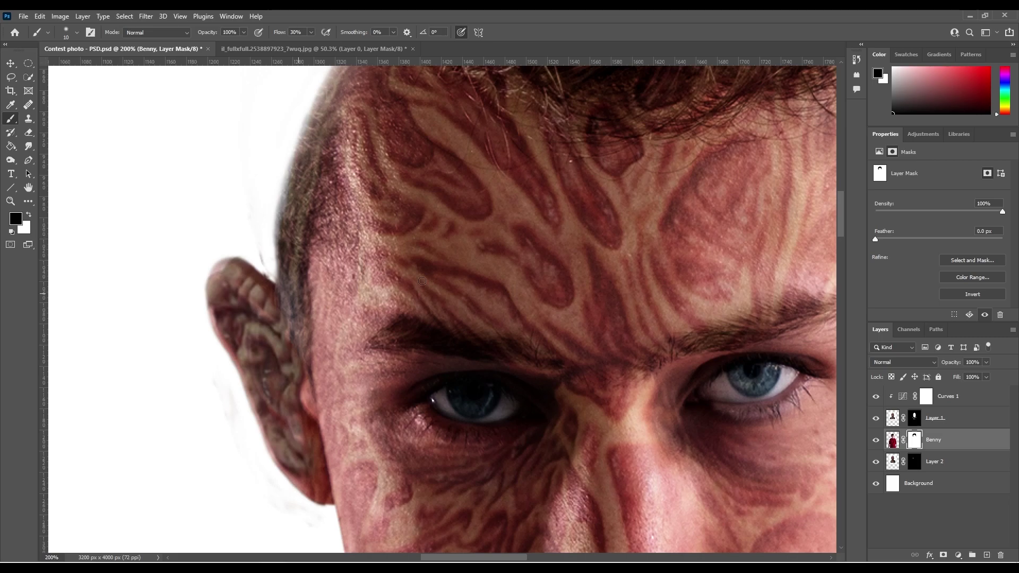
Add a clipped Curves adjustment bent upward to brighten the grafted left ear
key(alt+bracketleft)
click(923, 134)
click(936, 159)
drag(956, 240, 956, 216)
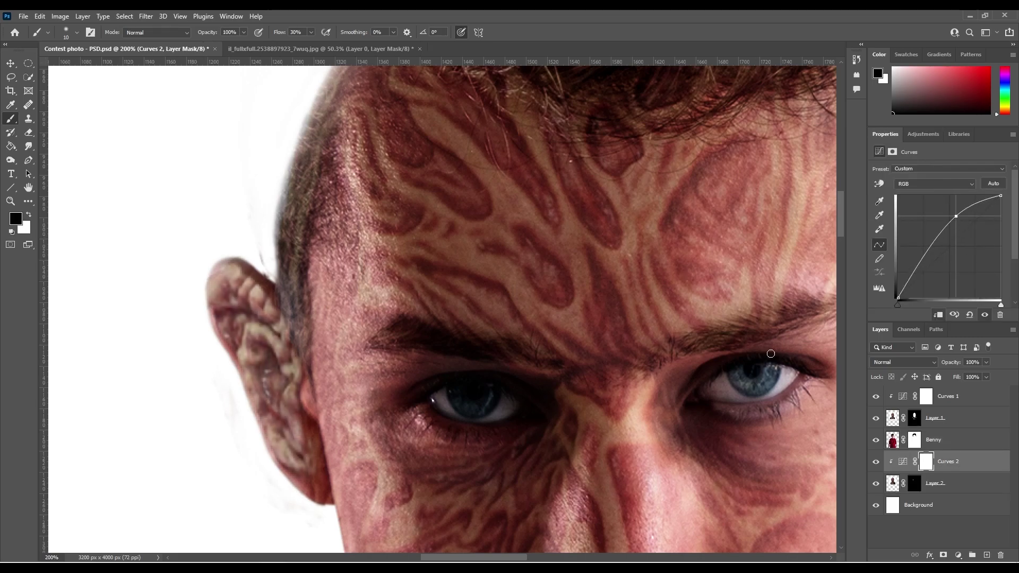
Hide the stray hair edge at the top of the head on the photo's mask, then refit the view
key(alt+bracketright)
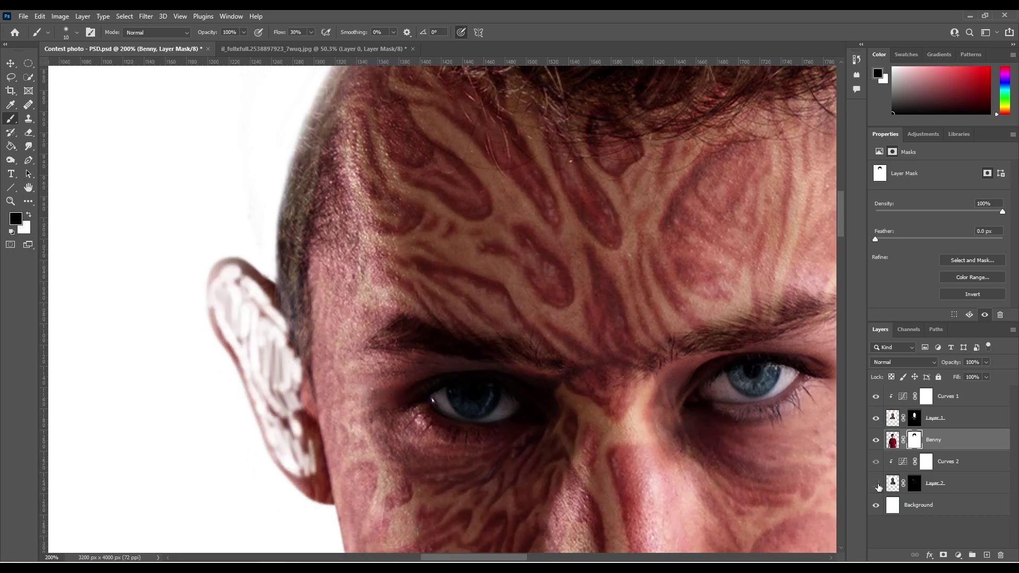
drag(306, 102, 278, 158)
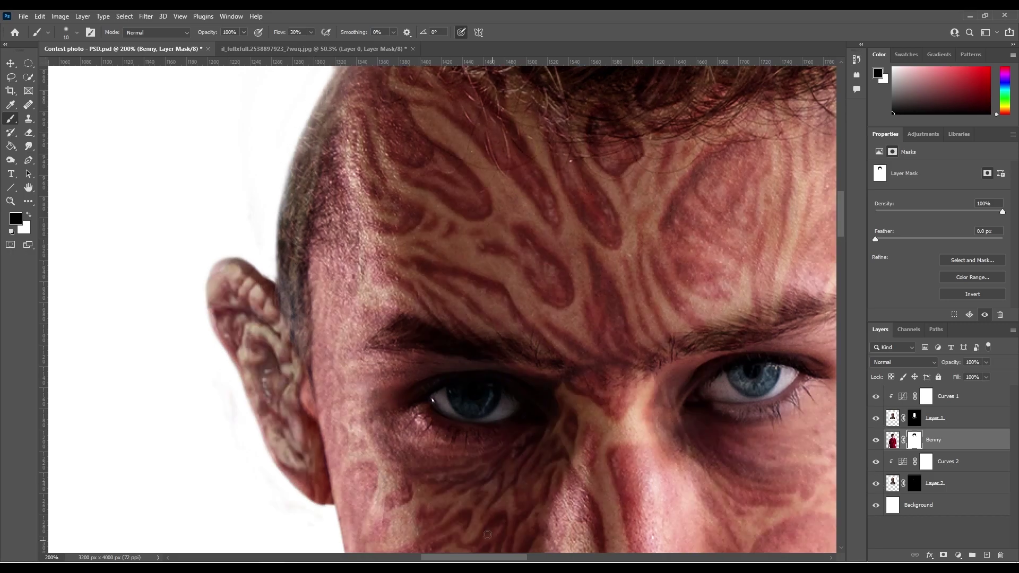
key(z)
key(ctrl+0)
click(468, 194)
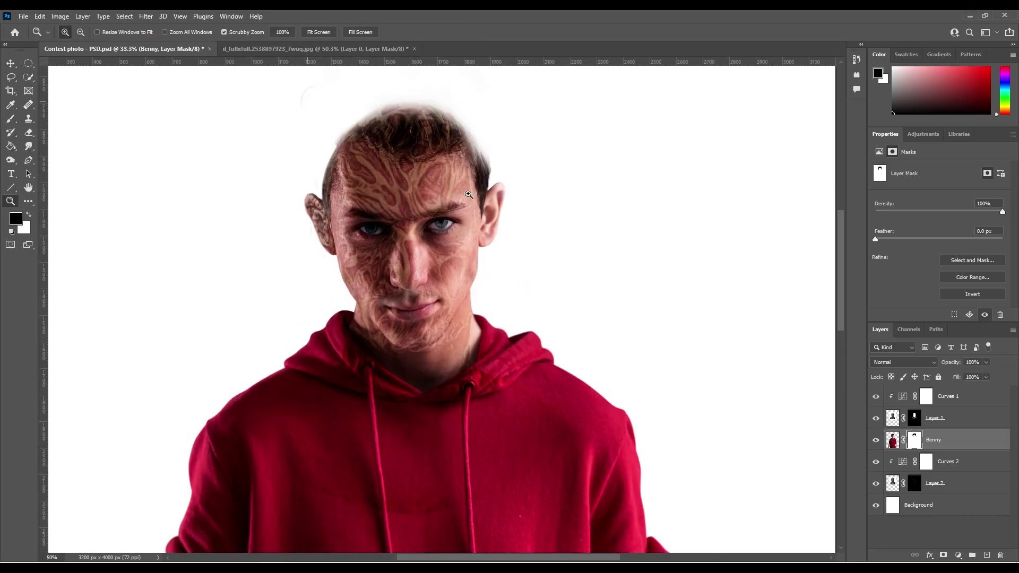
key(ctrl+Tab)
key(x)
key(w)
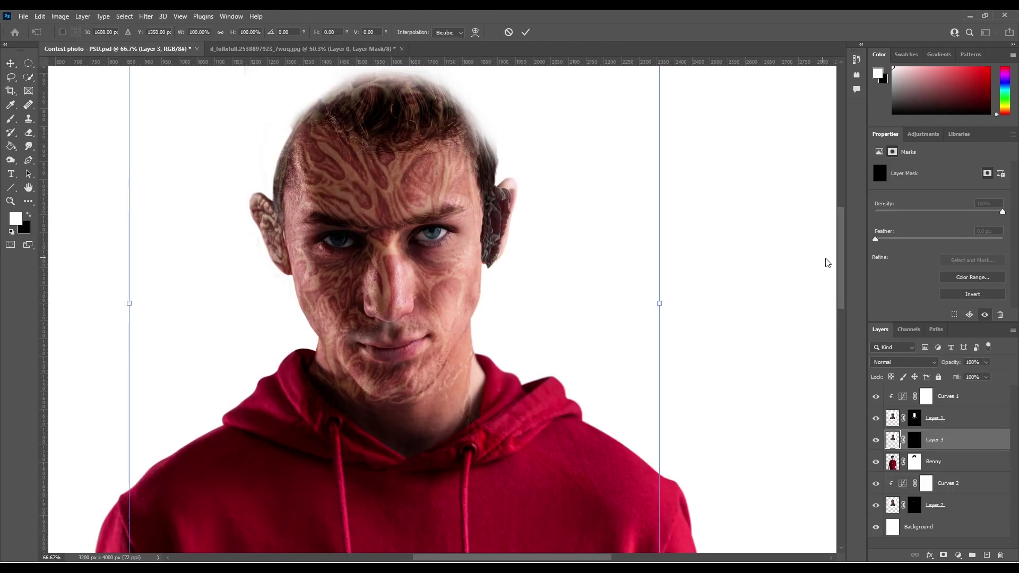
Scale and position the second burned ear over the man's right ear
key(ctrl+0)
drag(542, 336, 540, 351)
drag(479, 210, 481, 212)
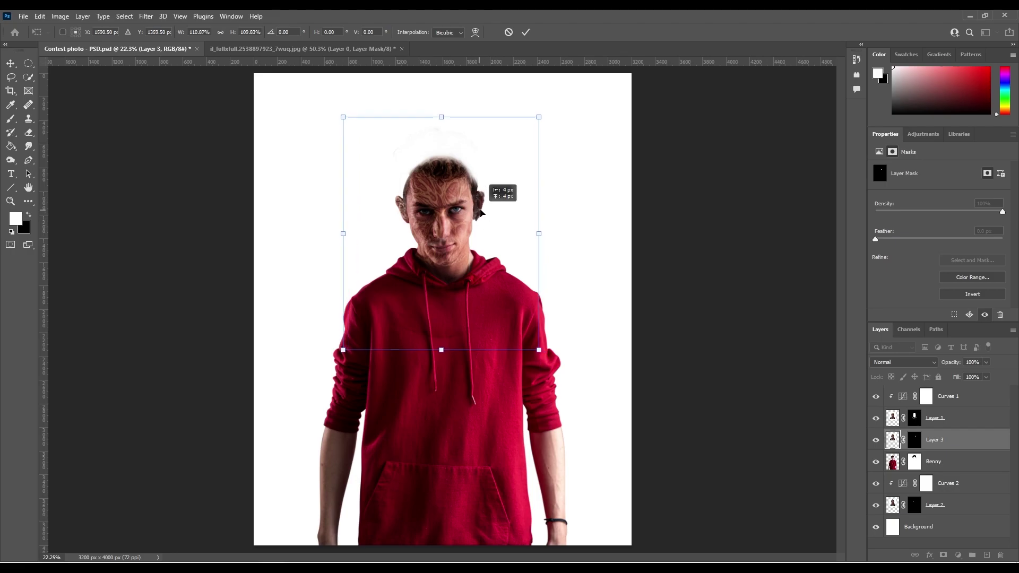
drag(538, 117, 539, 115)
mouse_move(494, 230)
mouse_down()
mouse_move(952, 440)
mouse_move(945, 516)
mouse_up()
Paint black on the photo's mask to hide the man's right ear and the halo above it
key(b)
key(x)
click(934, 439)
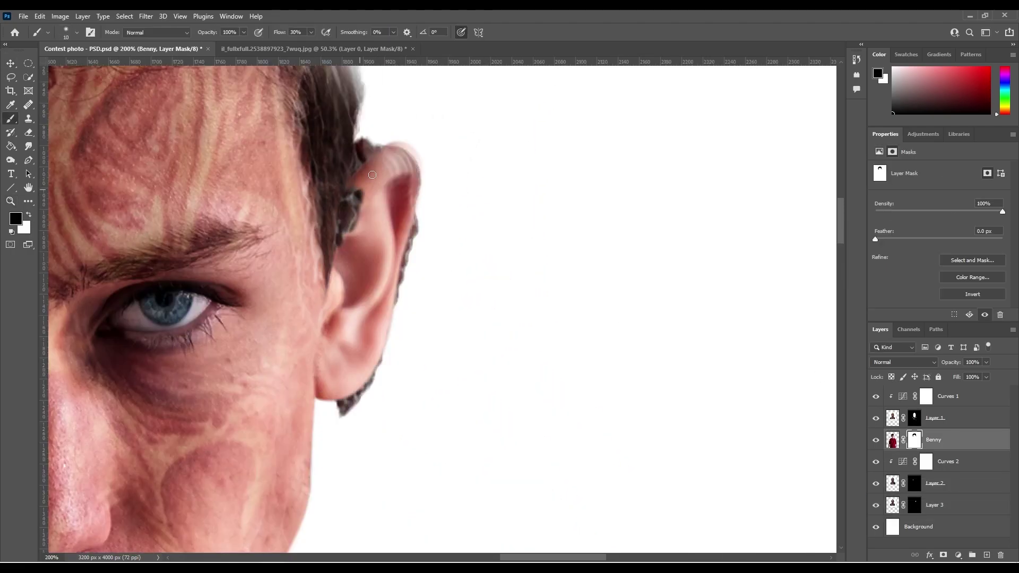
mouse_move(411, 196)
mouse_down()
mouse_move(334, 303)
mouse_move(389, 292)
mouse_up()
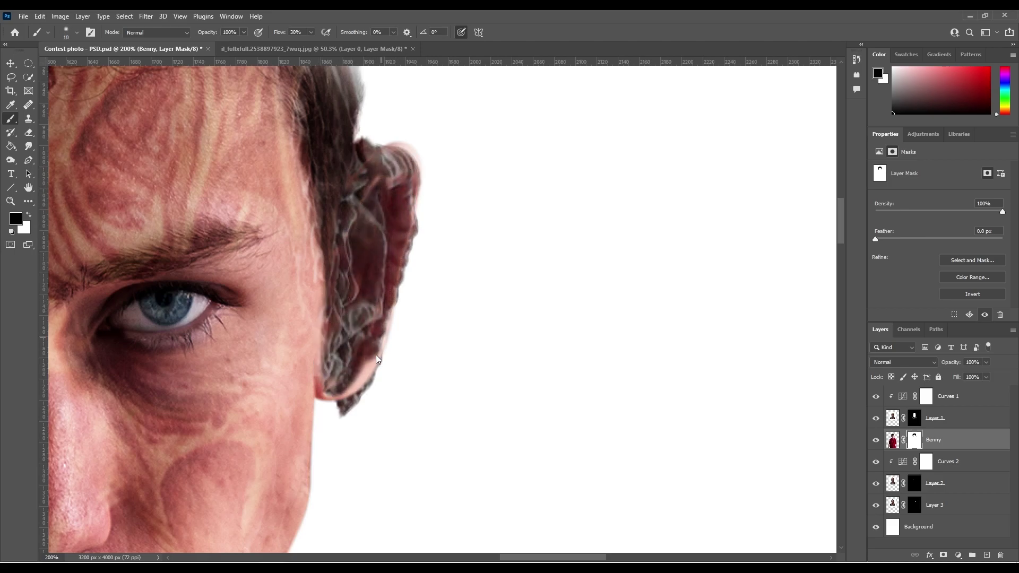
drag(322, 399, 319, 392)
key(alt+bracketleft)
key(alt+bracketleft)
key(alt+bracketleft)
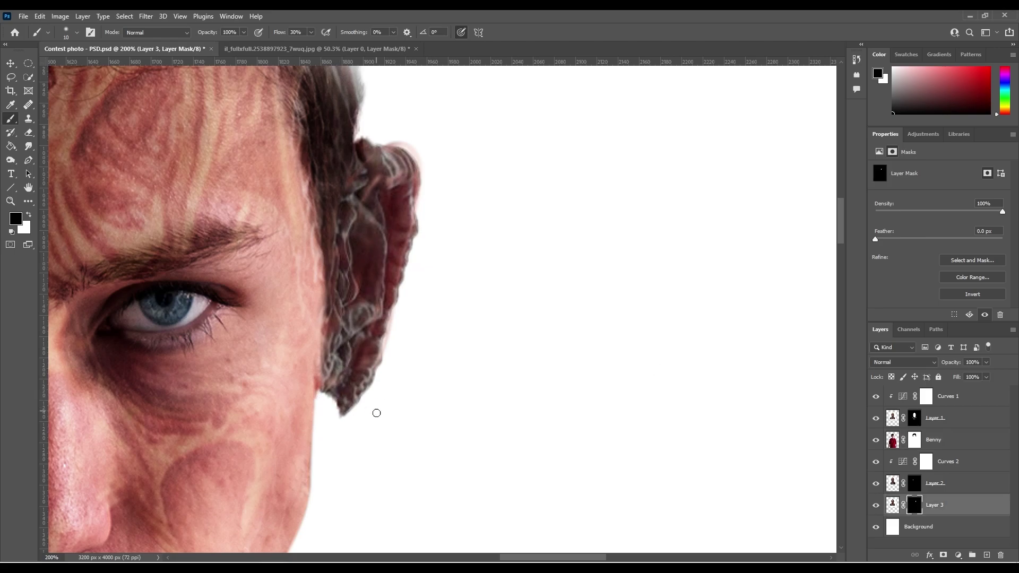
key(alt+bracketright)
key(alt+bracketright)
key(alt+bracketright)
drag(392, 152, 408, 141)
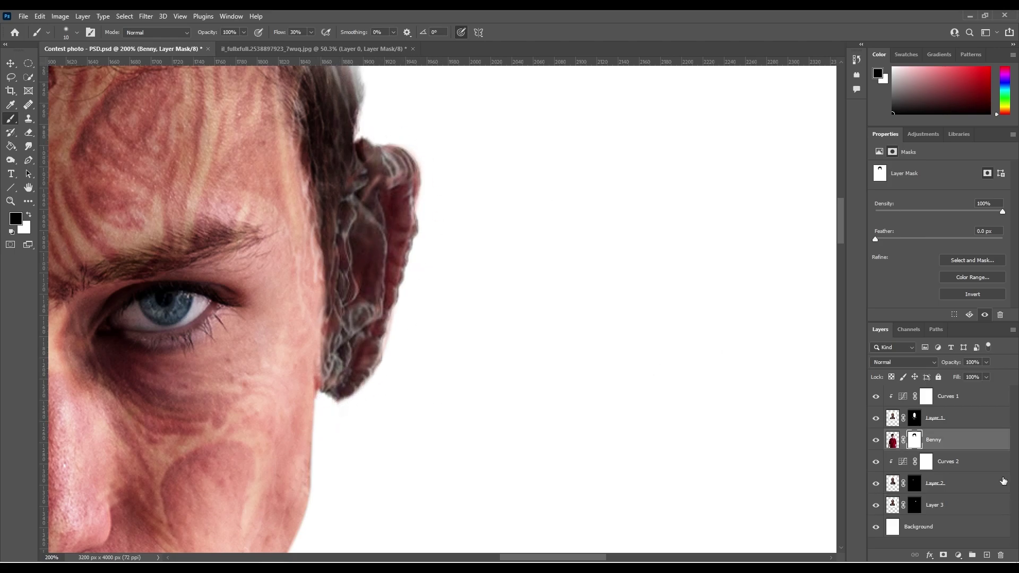
Brighten the grafted right ear with a clipped Curves 3, then zoom to the face
drag(941, 257, 940, 204)
key(alt+bracketleft)
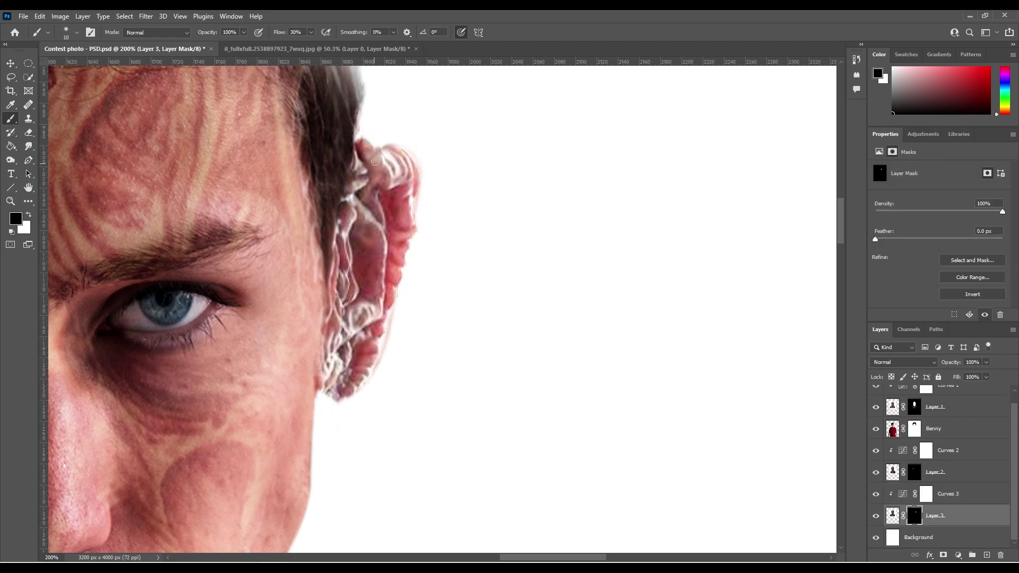
key(ctrl+0)
key(z)
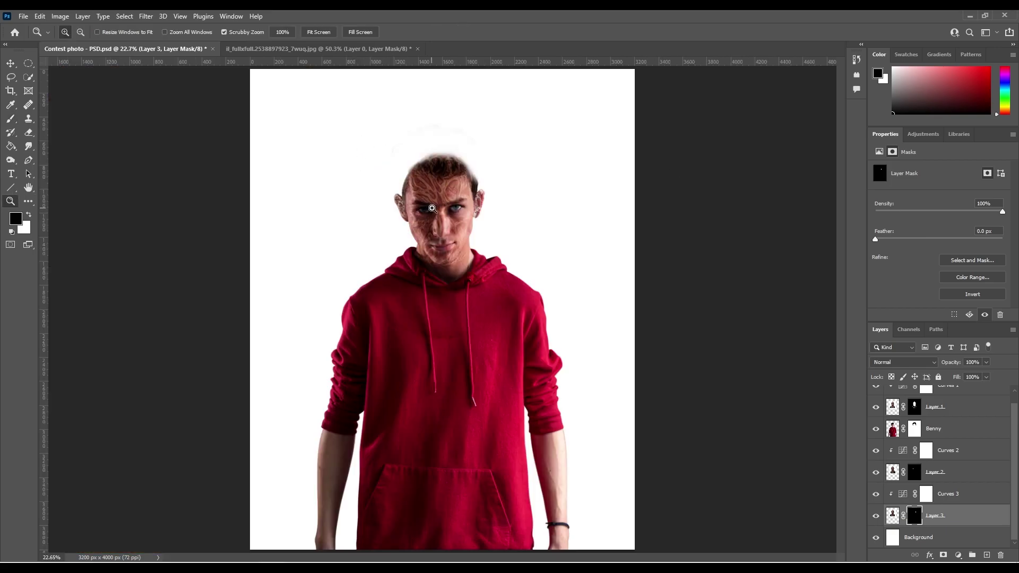
drag(442, 213, 531, 213)
Add a clipped Levels adjustment, adjusting midtones and white points to make the facial burns bolder
click(892, 474)
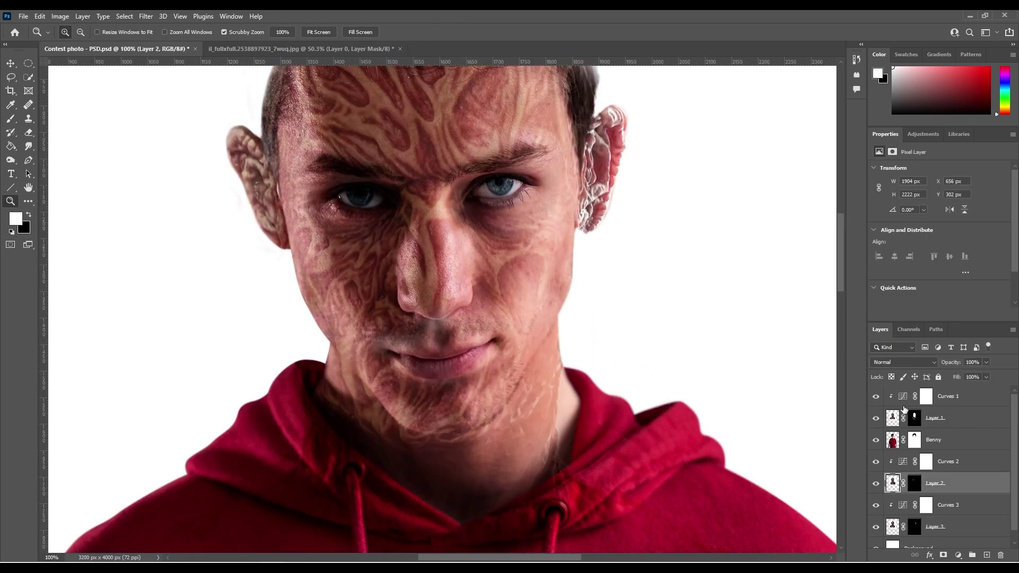
scroll(940, 425, up, 2)
mouse_move(947, 246)
mouse_down()
mouse_move(979, 246)
mouse_move(983, 277)
mouse_up()
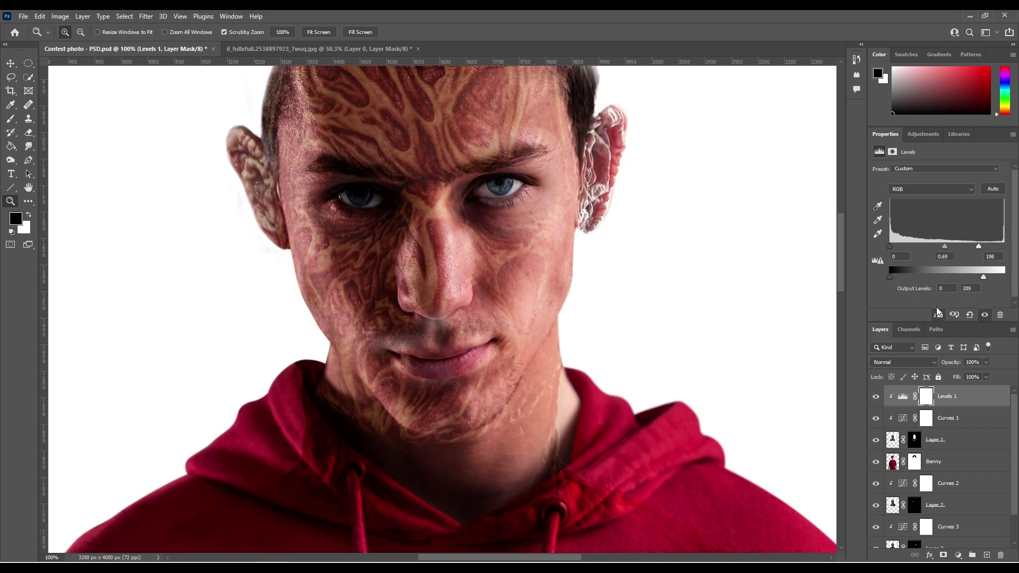
click(903, 362)
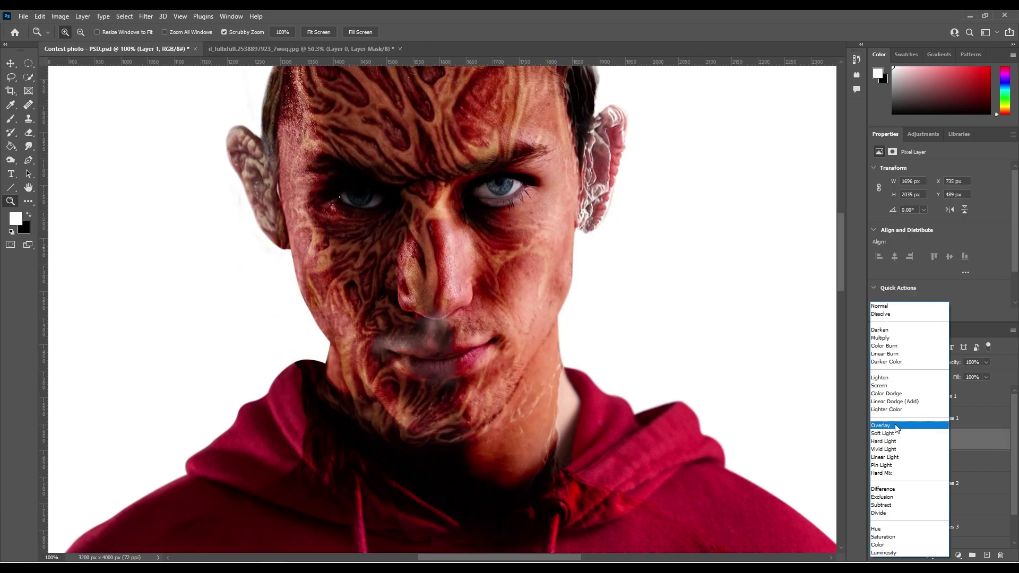
click(892, 300)
mouse_move(979, 247)
mouse_down()
mouse_move(1004, 246)
mouse_move(938, 247)
mouse_up()
drag(984, 277, 1018, 278)
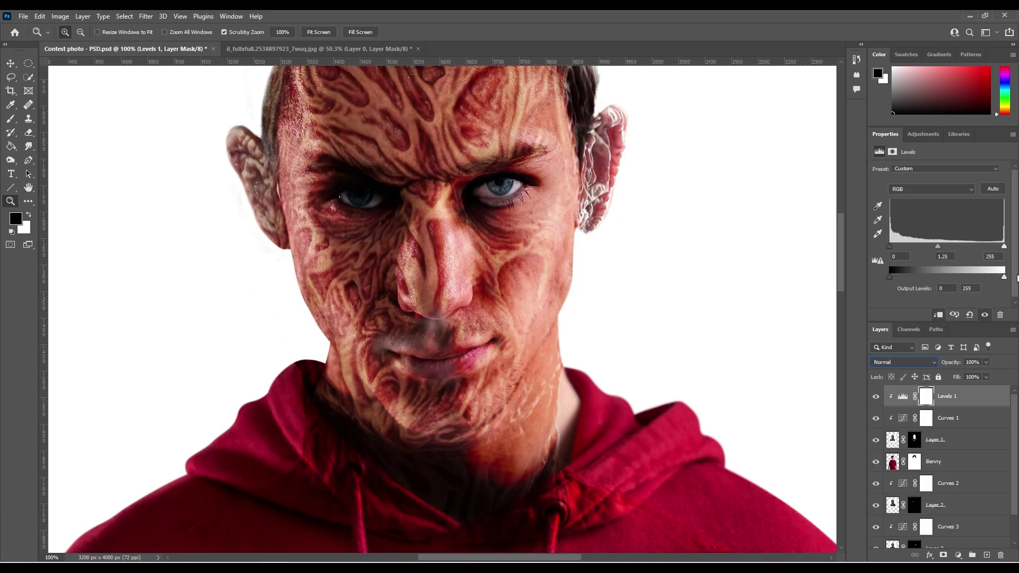
key(alt+bracketleft)
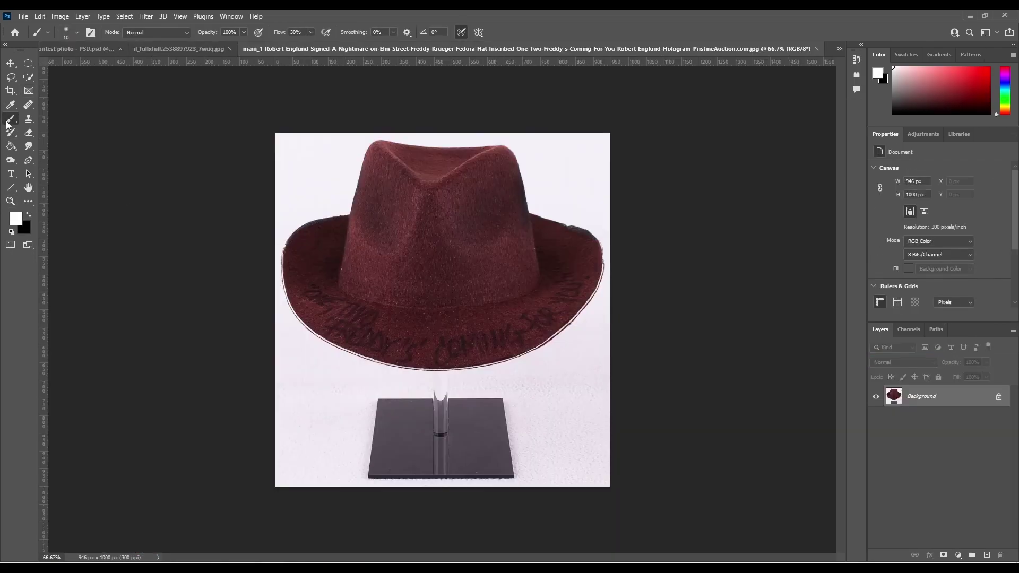
Cut out the fedora with Object Selection and a mask, and move it into the contest photo
right_click(7, 126)
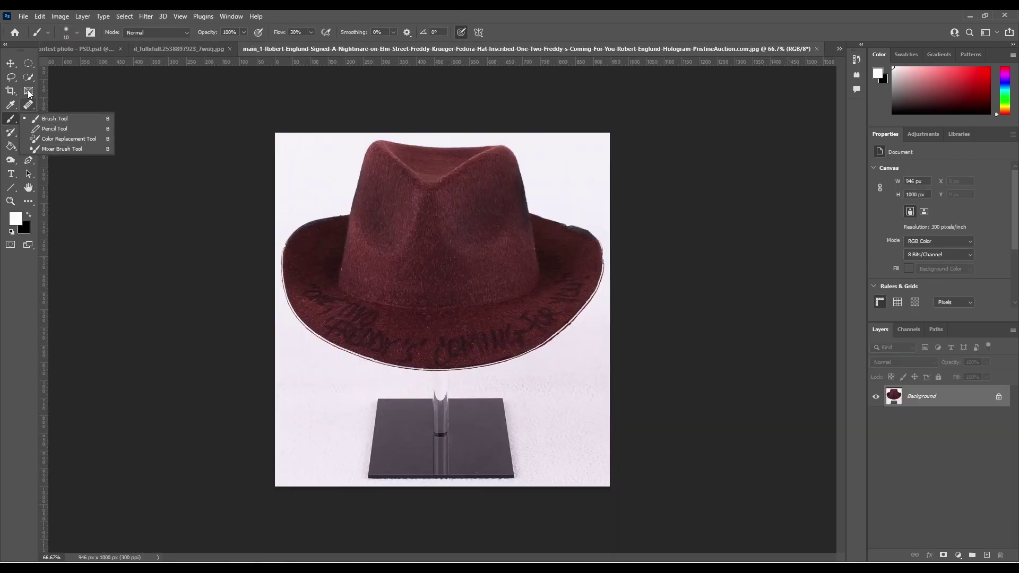
click(29, 77)
click(218, 32)
click(943, 555)
key(v)
drag(50, 49, 441, 159)
Scale, tilt and position the fedora to sit on the man's head
key(ctrl+t)
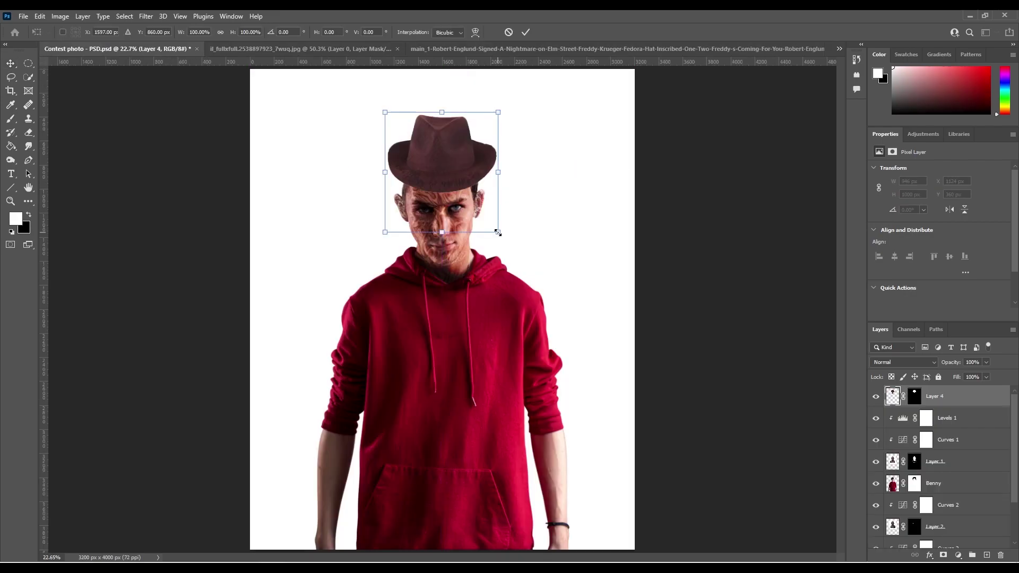
mouse_move(512, 106)
mouse_down()
mouse_move(504, 114)
mouse_move(514, 109)
mouse_up()
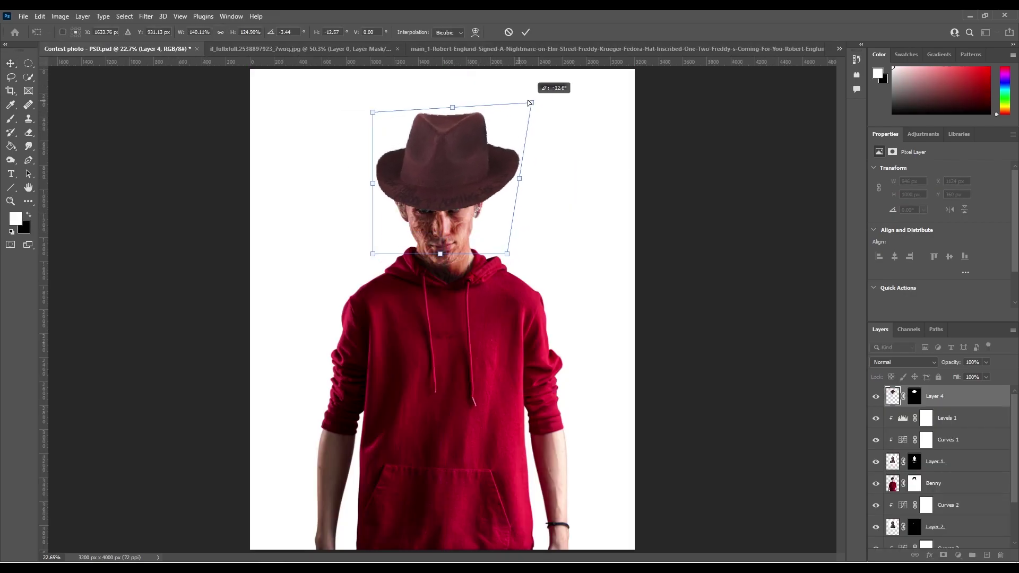
drag(373, 112, 365, 109)
drag(513, 258, 513, 262)
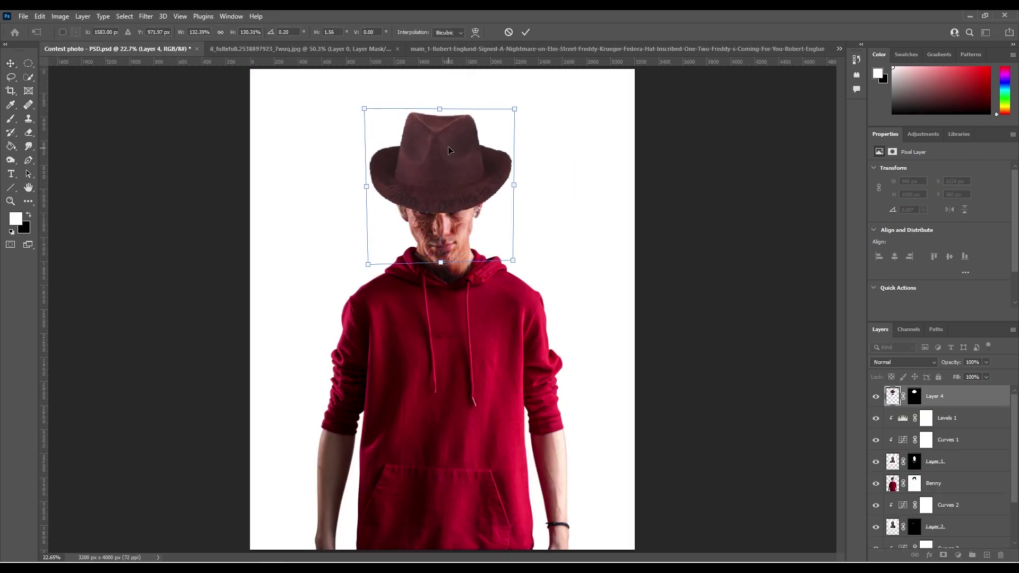
drag(513, 109, 510, 112)
drag(460, 168, 464, 173)
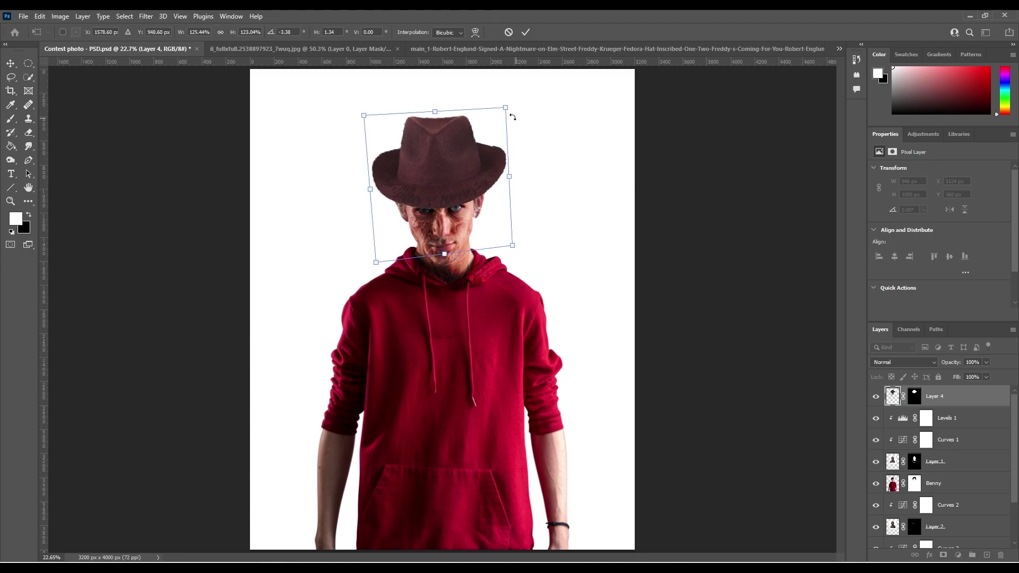
click(527, 33)
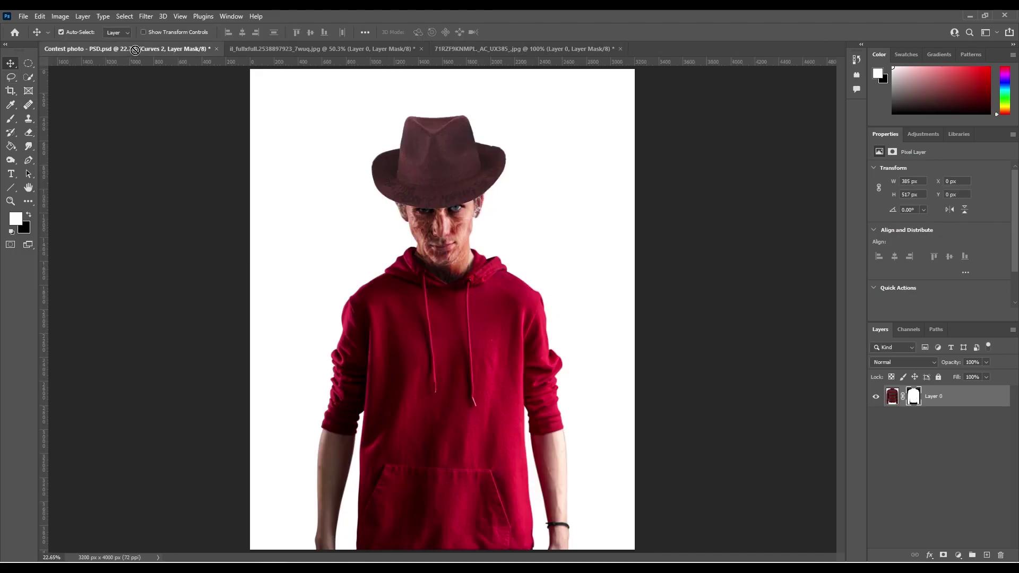
Paste the striped sweater and transform it to cover the hoodie on the torso
key(ctrl+v)
key(ctrl+t)
drag(474, 395, 611, 552)
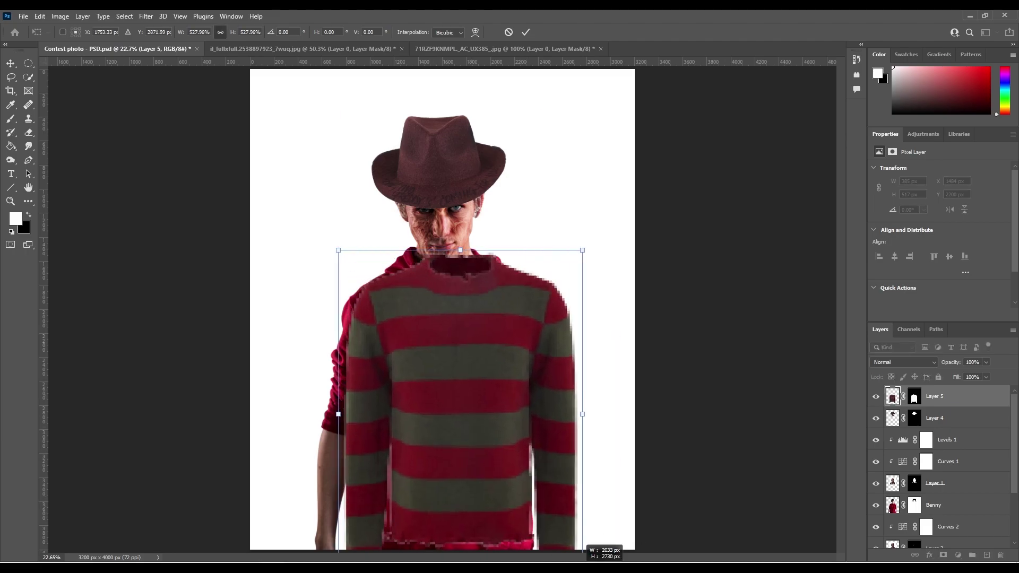
drag(478, 425, 523, 486)
click(526, 33)
Set the sweater layer's blend mode to Color and prepare to paint its mask
click(903, 362)
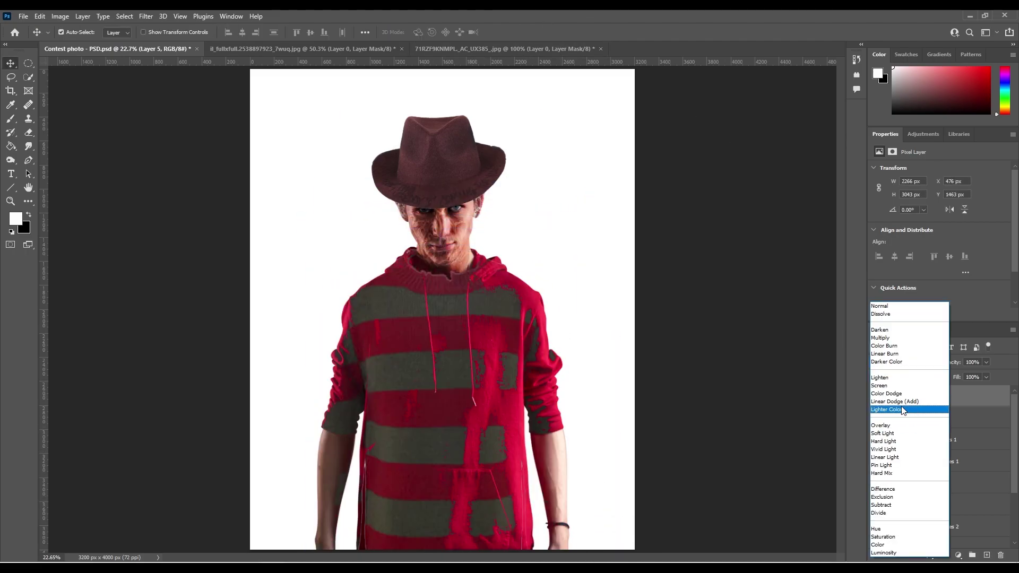
click(879, 546)
key(ctrl+backslash)
key(b)
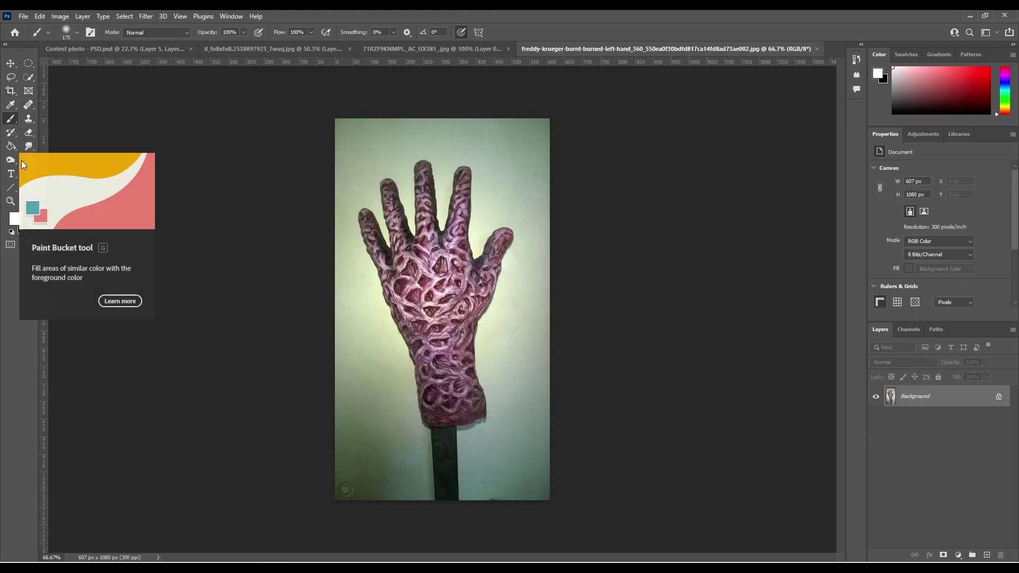
right_click(28, 77)
Cut out the burned hand with a mask and move it into the contest photo
click(75, 78)
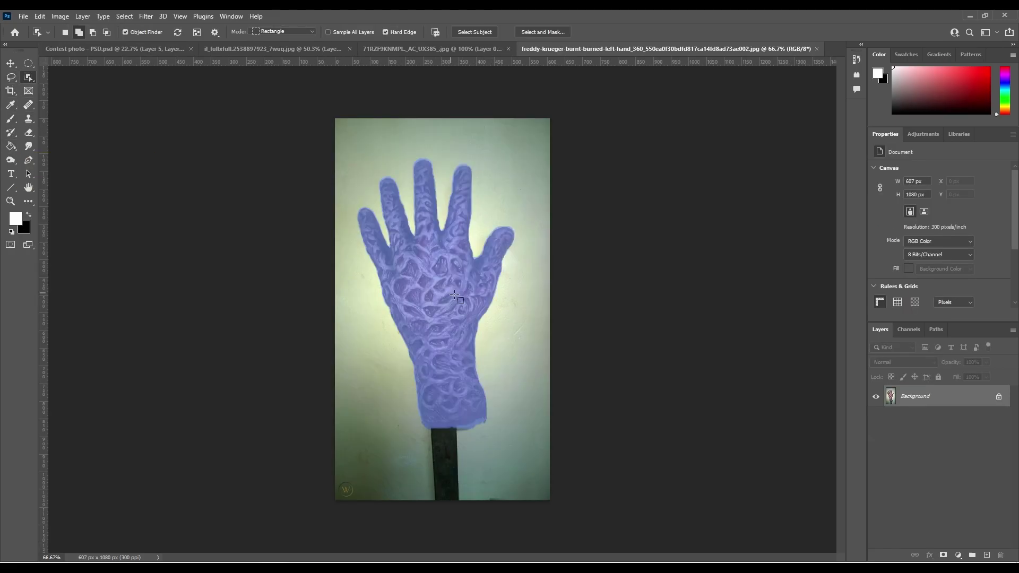
click(455, 296)
click(943, 554)
drag(442, 297, 114, 48)
Flip the hand vertically, enlarge it at the wrist, and try a different blend mode
key(ctrl+t)
right_click(560, 504)
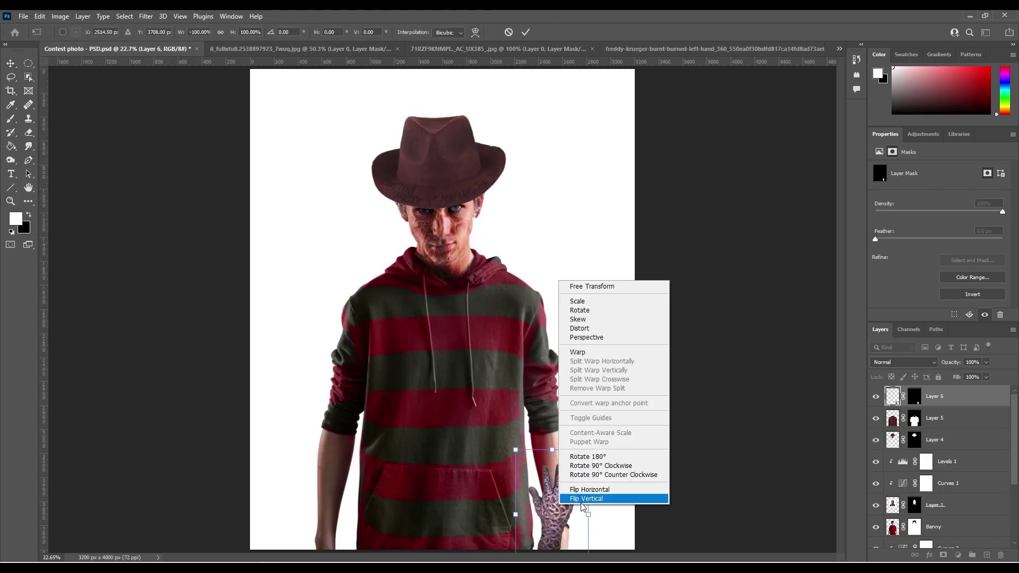
click(587, 499)
mouse_move(557, 526)
mouse_down()
mouse_move(544, 497)
mouse_move(561, 528)
mouse_up()
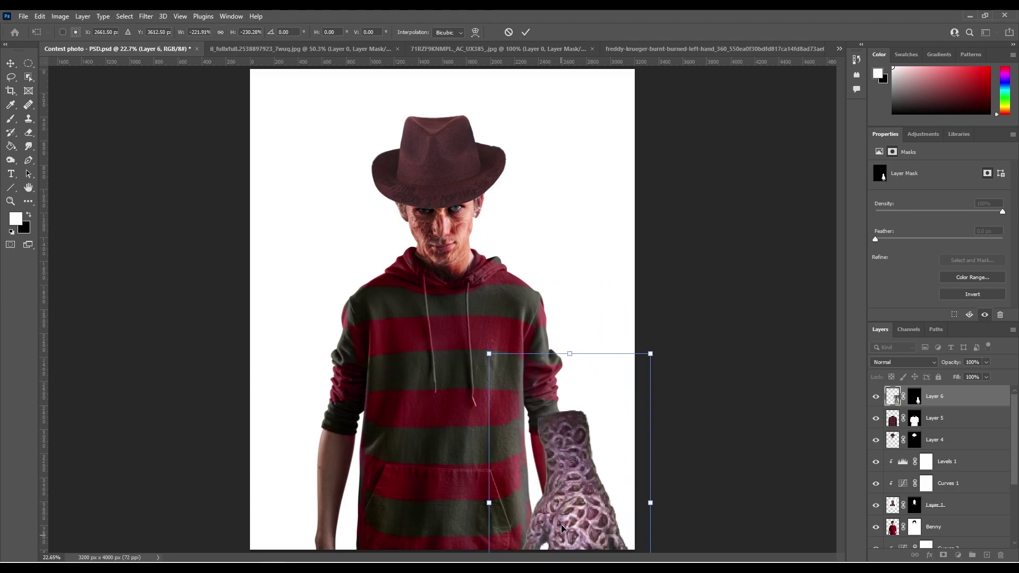
click(526, 31)
click(903, 362)
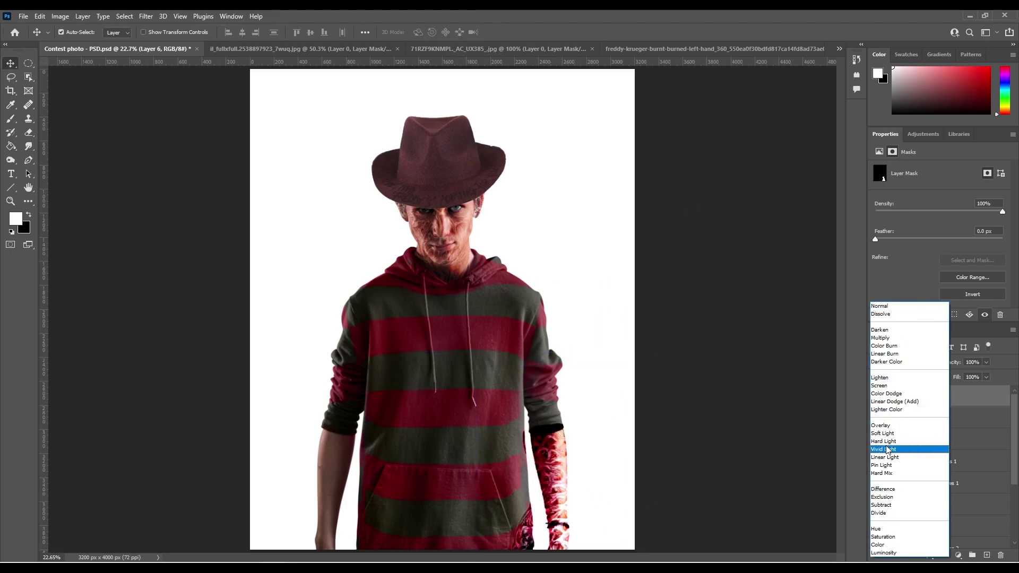
click(879, 544)
Rescale the hand to fit the arm and move its layer below the figure
click(965, 420)
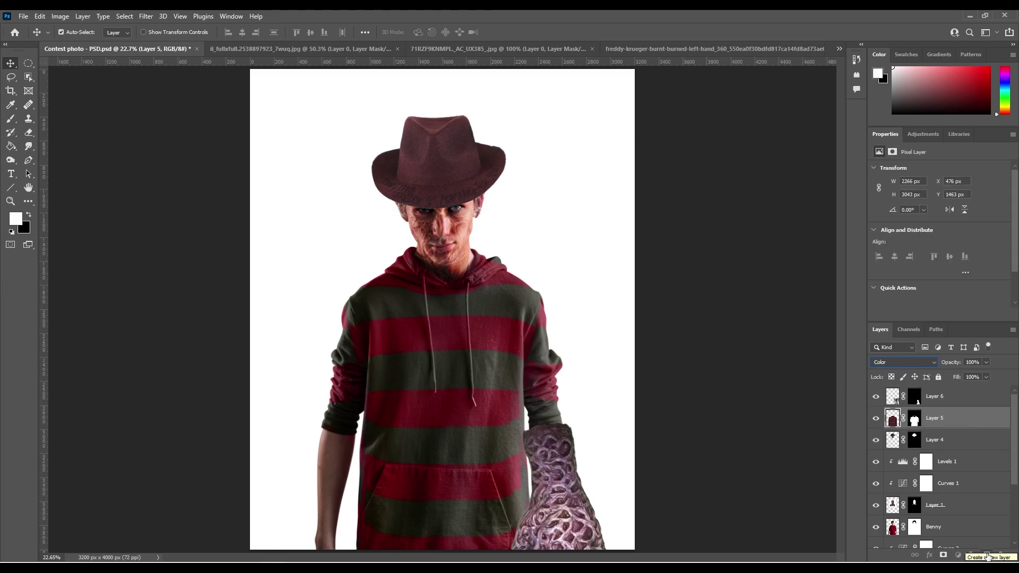
click(934, 396)
key(ctrl+t)
mouse_move(564, 457)
mouse_down()
mouse_move(553, 504)
mouse_move(574, 523)
mouse_up()
key(Return)
key(ctrl+bracketleft)
key(ctrl+bracketleft)
key(ctrl+bracketleft)
Paint the hand's mask over the fingers with a smaller brush
key(b)
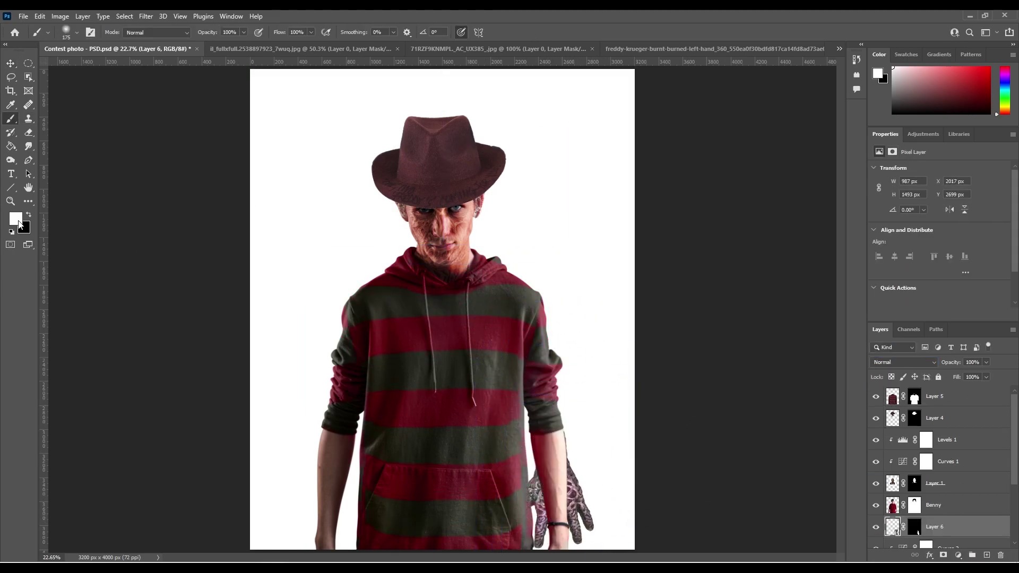
key(bracketleft)
key(bracketleft)
key(bracketleft)
drag(582, 472, 585, 494)
Paint black on Benny's mask along the forearm to reveal the burn texture
click(914, 505)
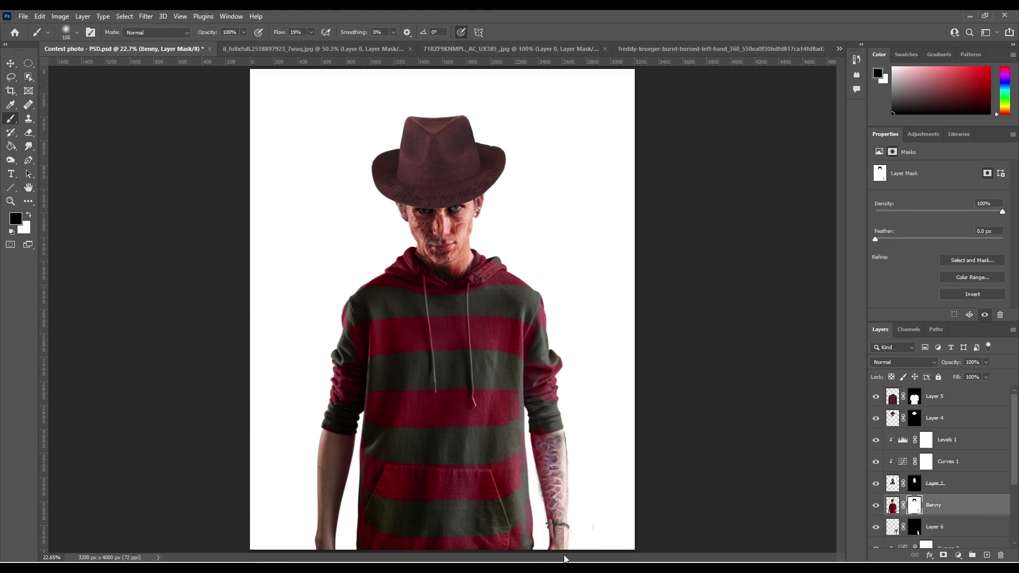
scroll(566, 557, up, 3)
key(bracketleft)
key(bracketleft)
key(bracketleft)
drag(563, 207, 558, 244)
drag(589, 329, 592, 258)
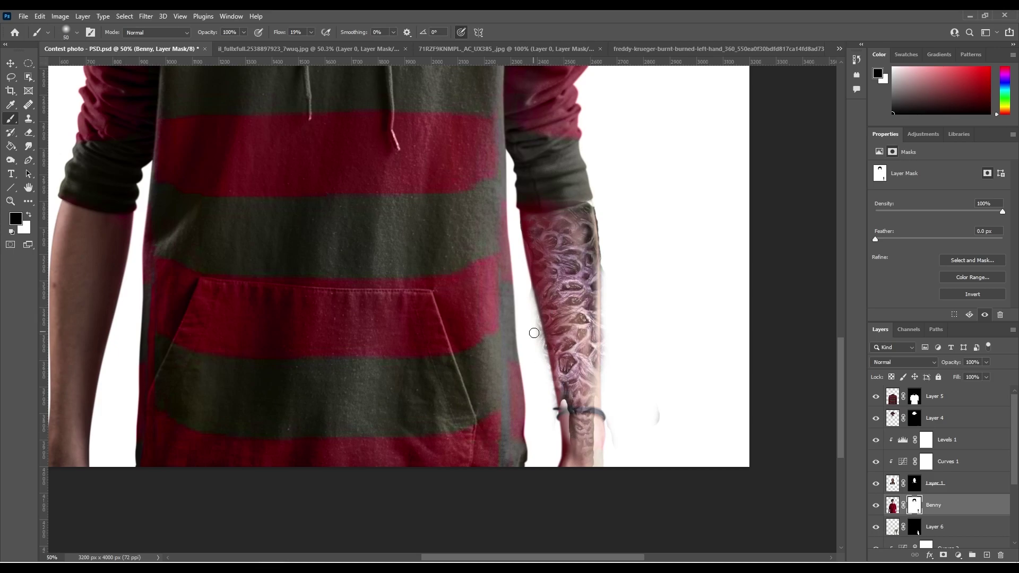
key(alt+bracketleft)
key(alt+bracketright)
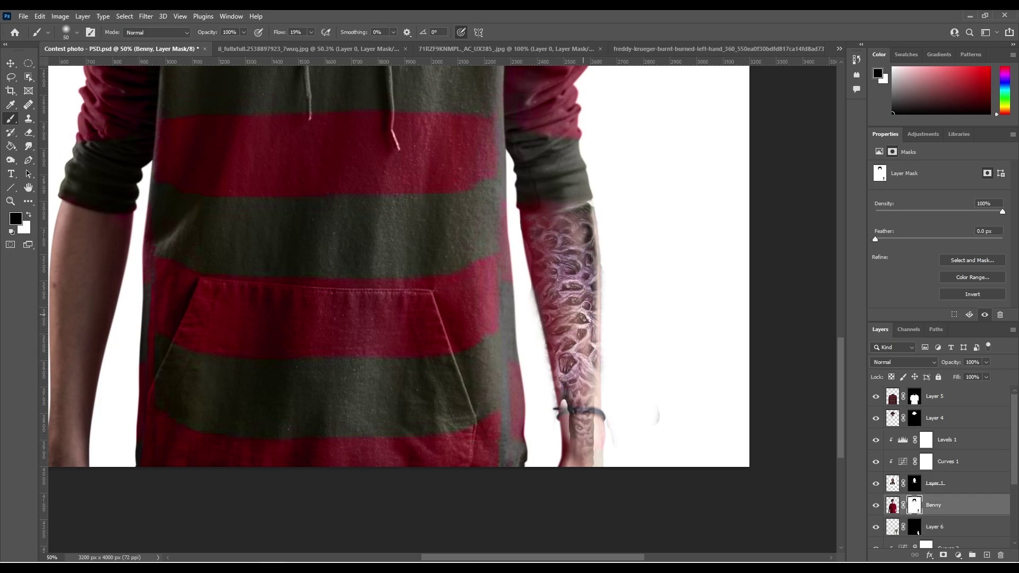
key(alt+bracketleft)
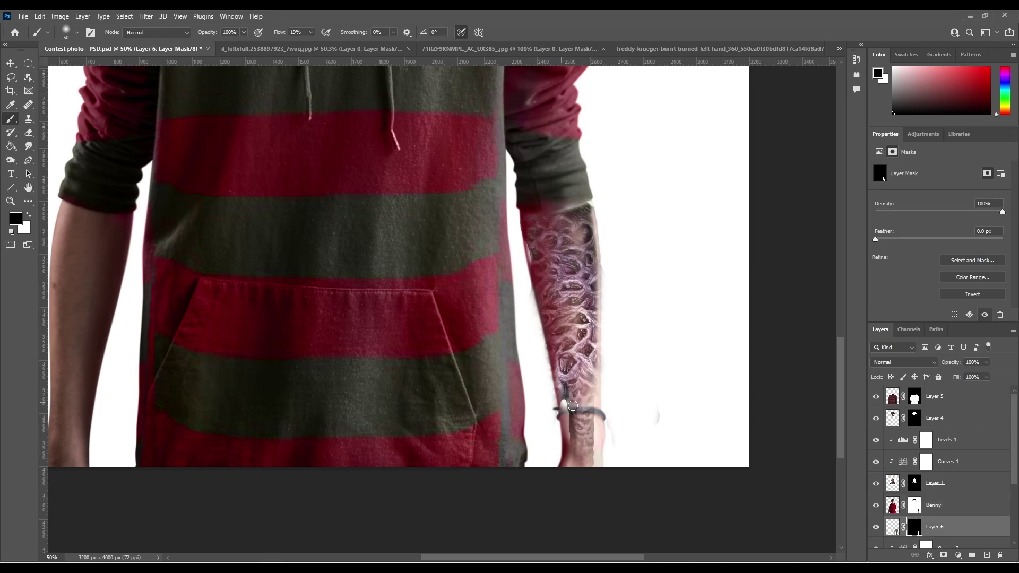
click(915, 510)
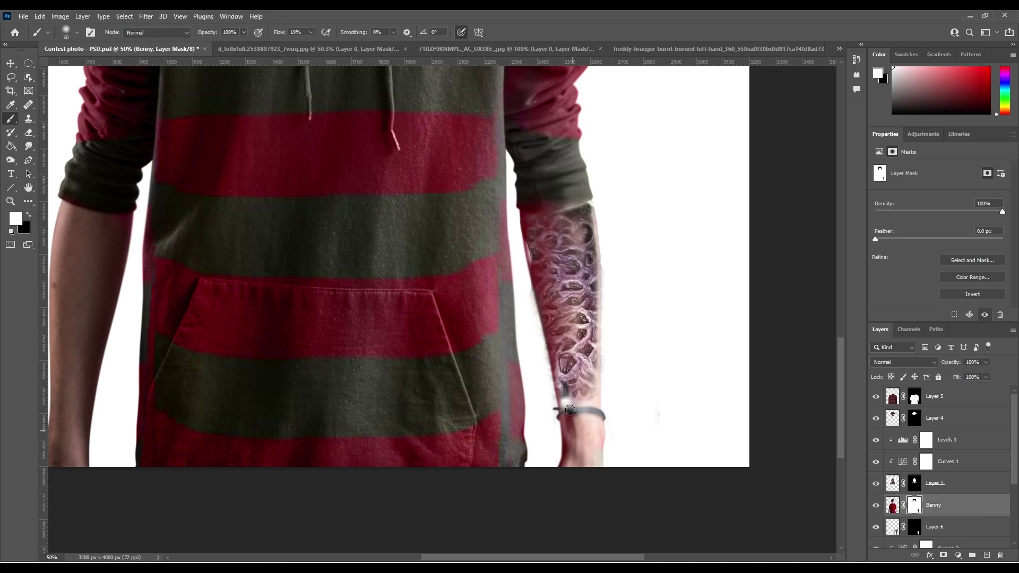
Try a content-aware Patch on the wrist area, dismissing the resulting error
key(ctrl+2)
click(28, 105)
click(64, 128)
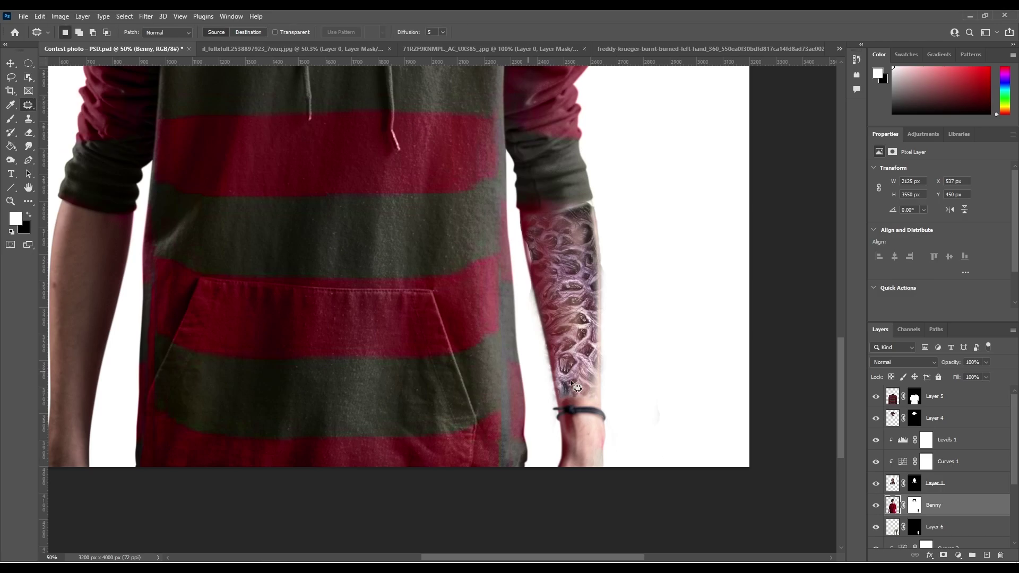
mouse_move(555, 385)
mouse_down()
mouse_move(590, 398)
mouse_move(588, 416)
mouse_move(549, 427)
mouse_up()
key(Return)
click(503, 227)
Undo a forearm mask stroke and move the burn texture layer above the figure
key(ctrl+backslash)
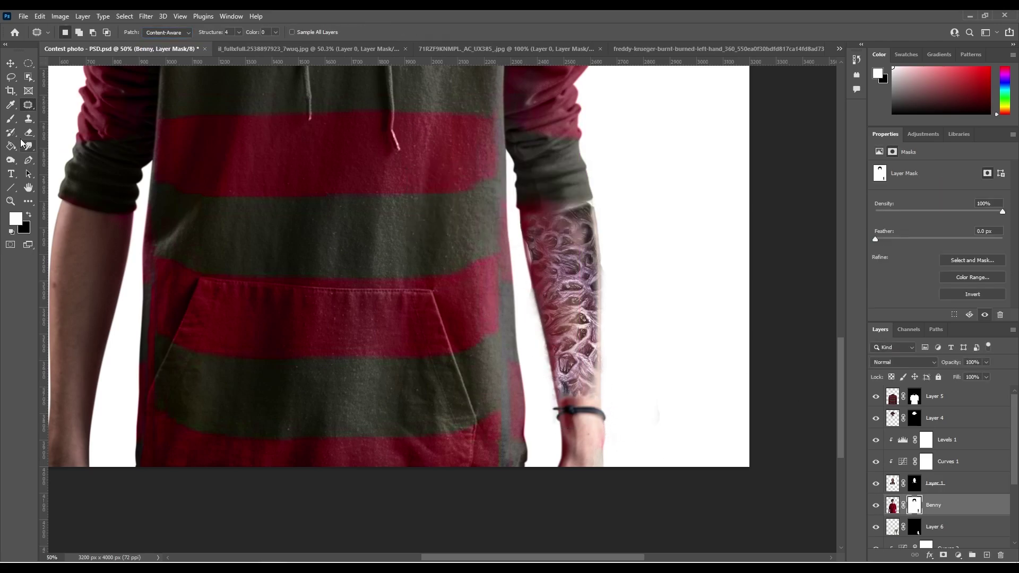
key(b)
drag(579, 323, 583, 240)
key(ctrl+z)
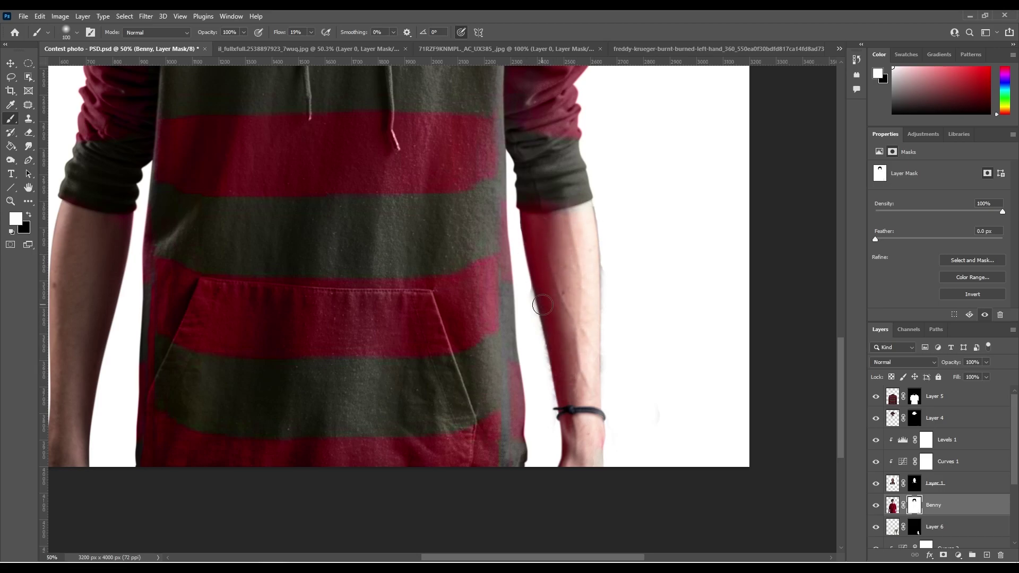
key(alt+bracketleft)
key(ctrl+t)
key(ctrl+bracketright)
key(ctrl+bracketright)
key(ctrl+bracketright)
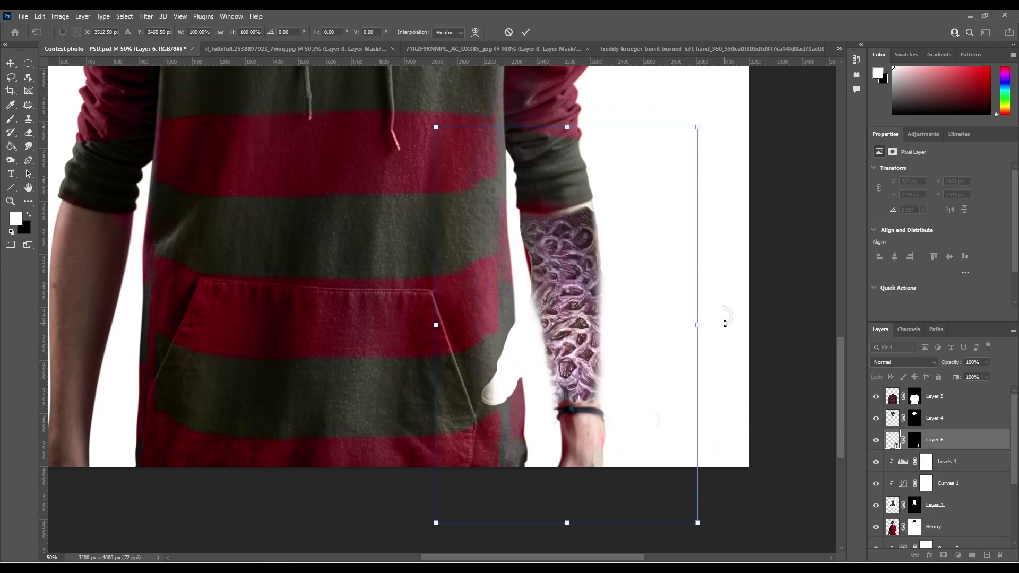
Commit the forearm texture transform and set its blend mode to Hard Light
key(Return)
click(902, 362)
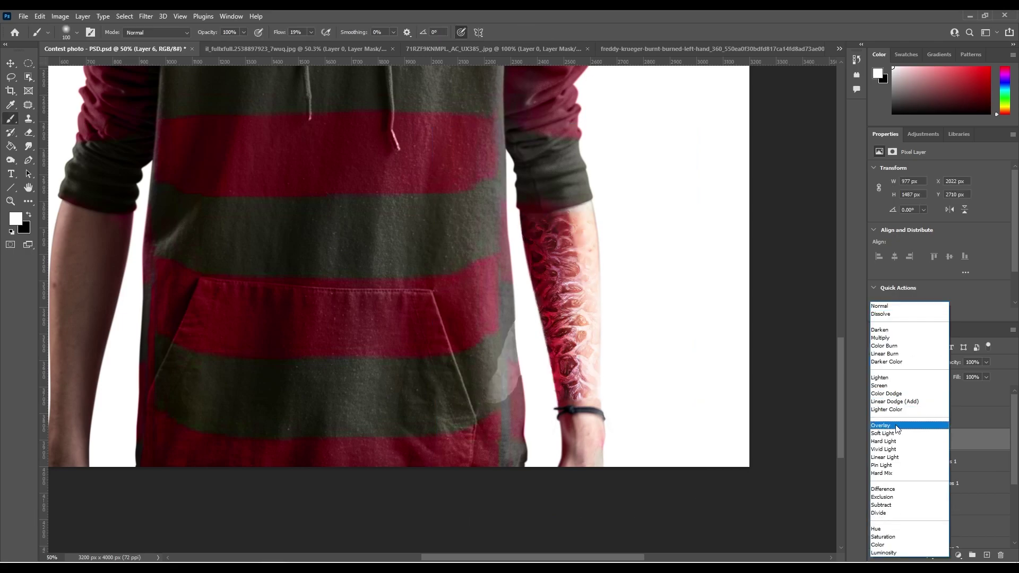
click(897, 429)
click(902, 363)
click(897, 441)
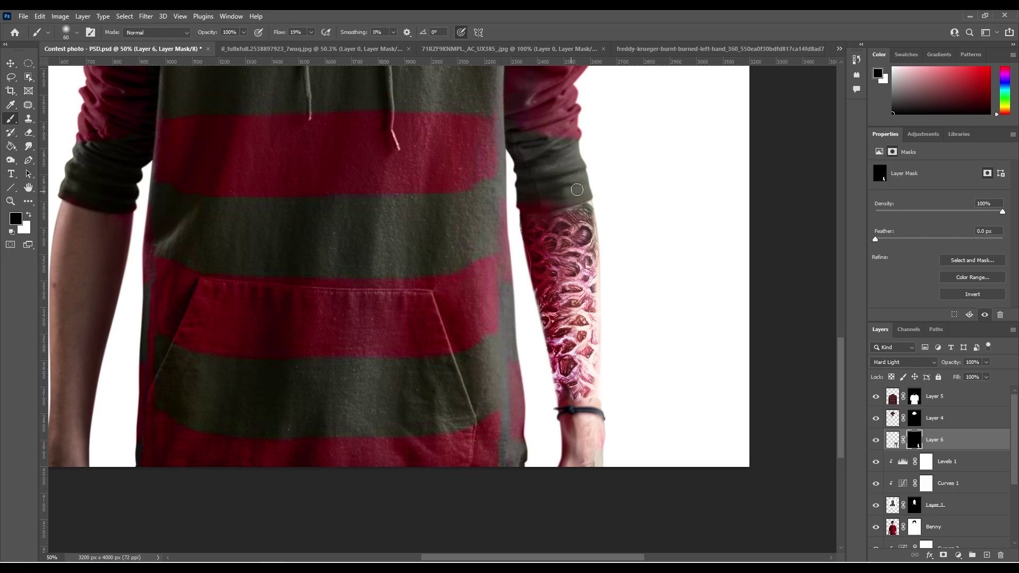
Duplicate the arm texture, flip it horizontally, and rotate and shrink it onto the forearm
key(ctrl+j)
key(ctrl+t)
right_click(589, 494)
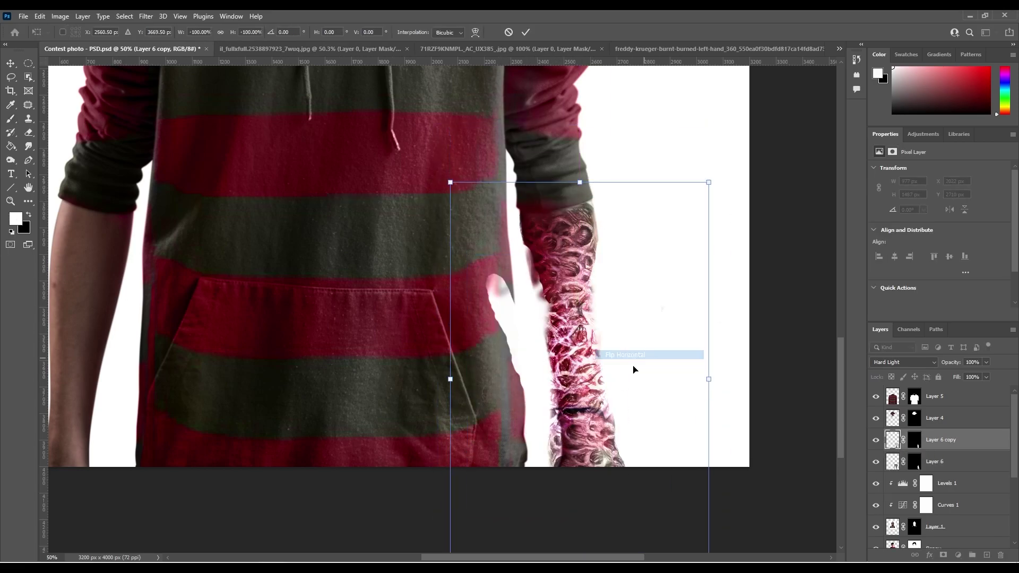
click(623, 406)
drag(711, 372, 729, 357)
drag(584, 372, 595, 345)
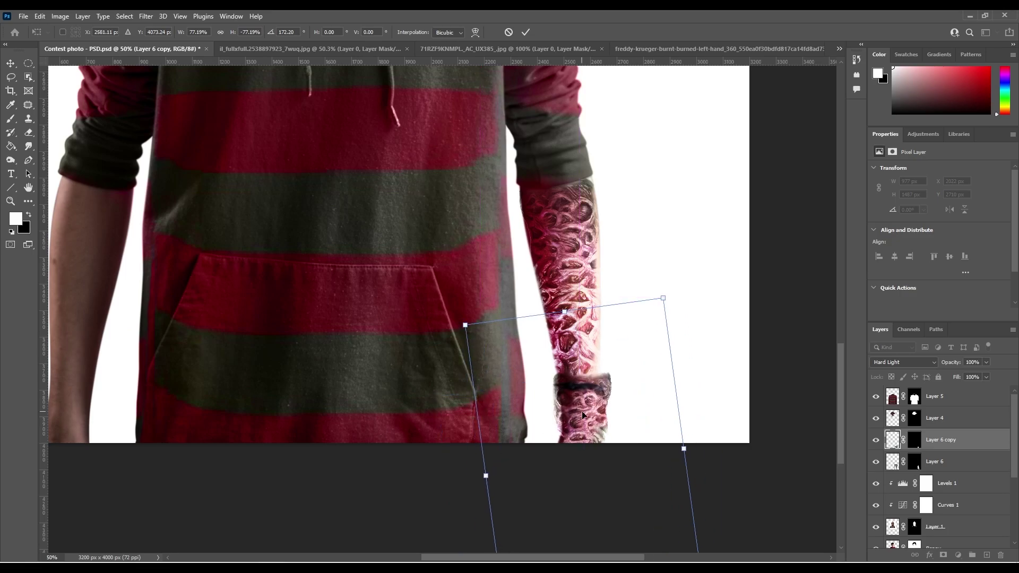
Warp the copied texture to follow the forearm's curve and commit it
right_click(592, 123)
click(637, 204)
drag(660, 301, 668, 275)
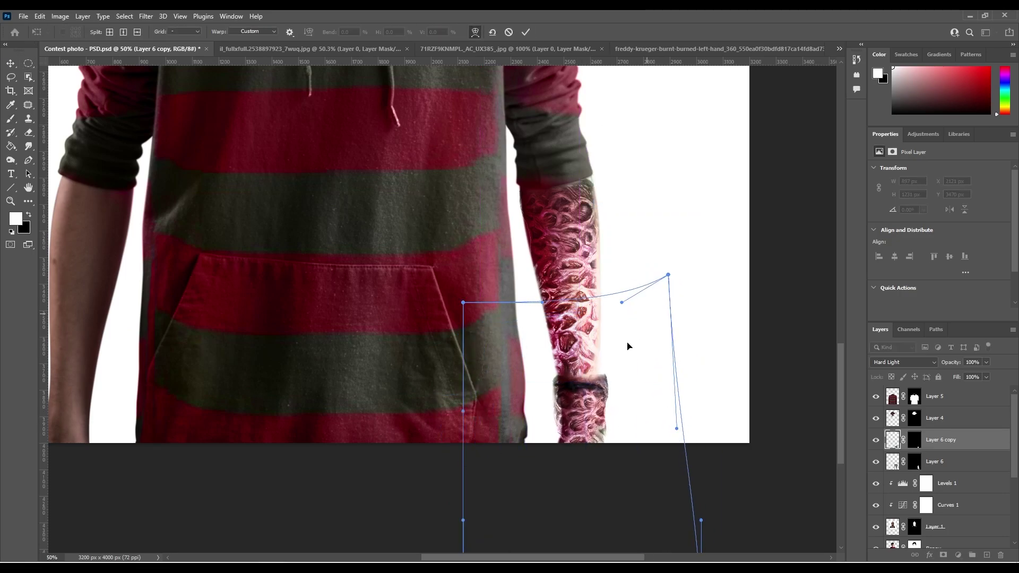
drag(629, 347, 591, 386)
key(Return)
key(b)
key(x)
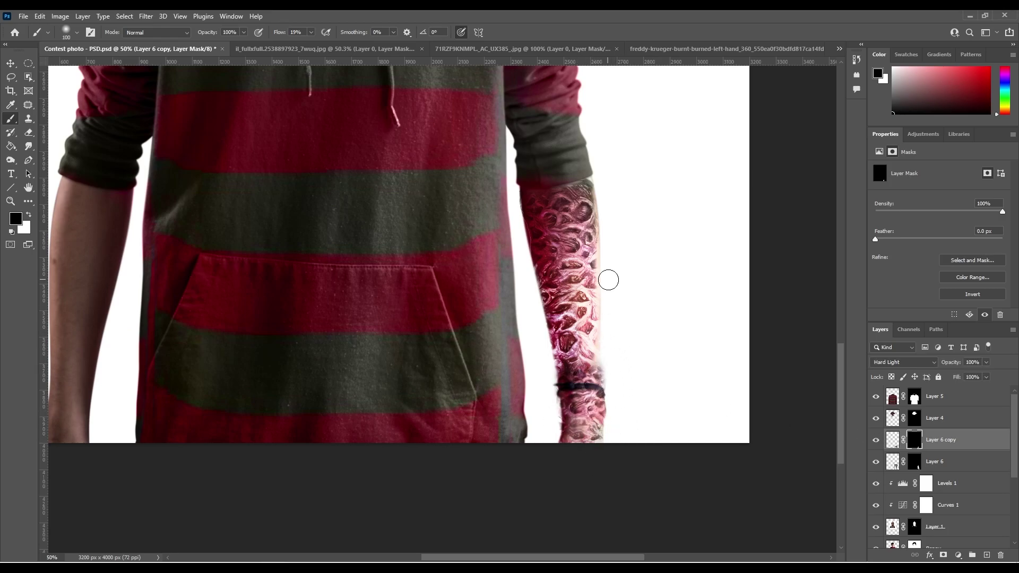
Merge the texture copy into the layer below, applying its mask
click(892, 440)
key(x)
key(ctrl+e)
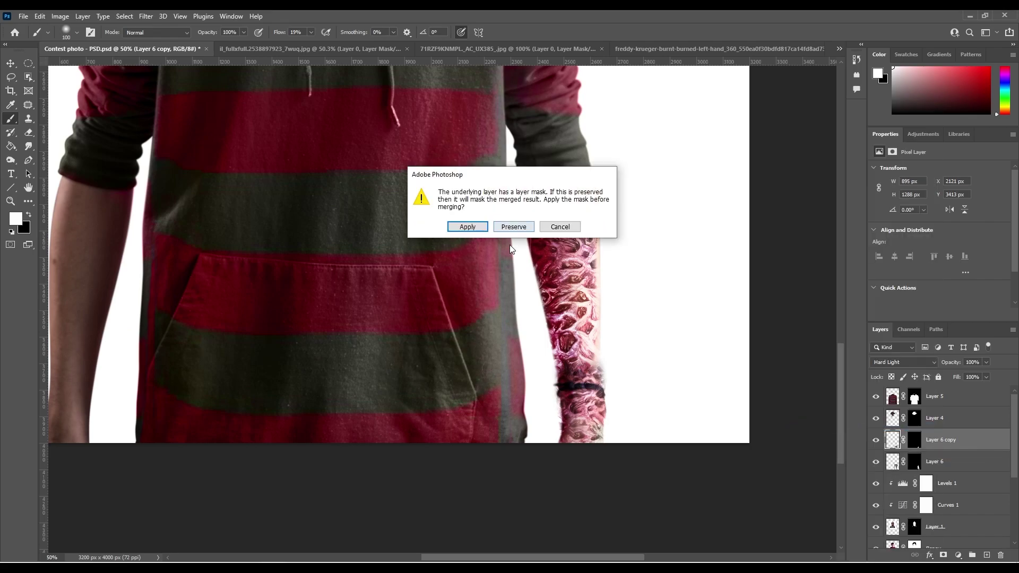
click(480, 226)
Duplicate the merged texture, mirror it onto the left forearm, and give it a mask
key(ctrl+j)
key(ctrl+t)
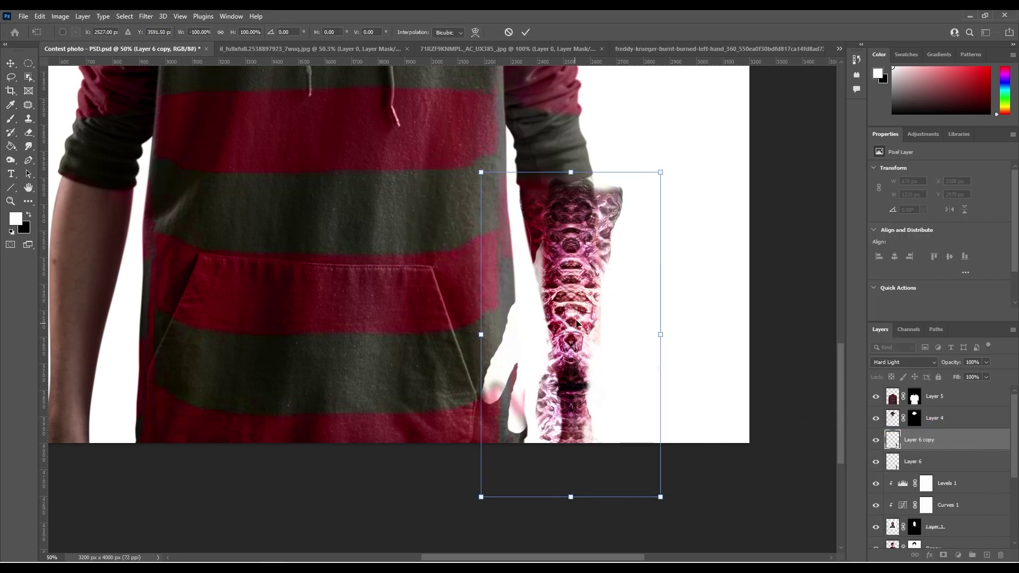
drag(568, 308, 244, 319)
drag(343, 332, 353, 319)
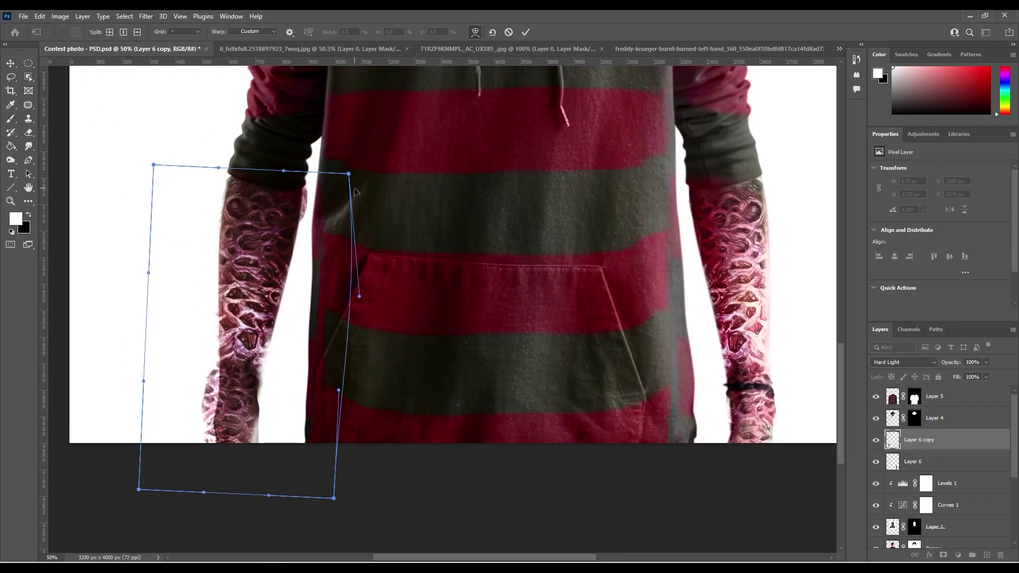
key(Return)
click(943, 554)
key(b)
key(x)
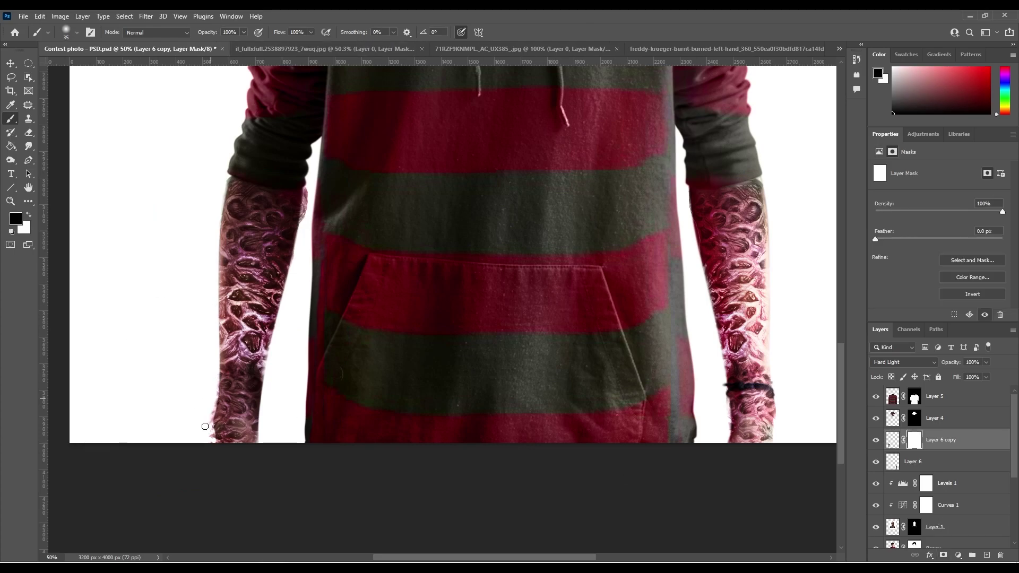
key(ctrl+0)
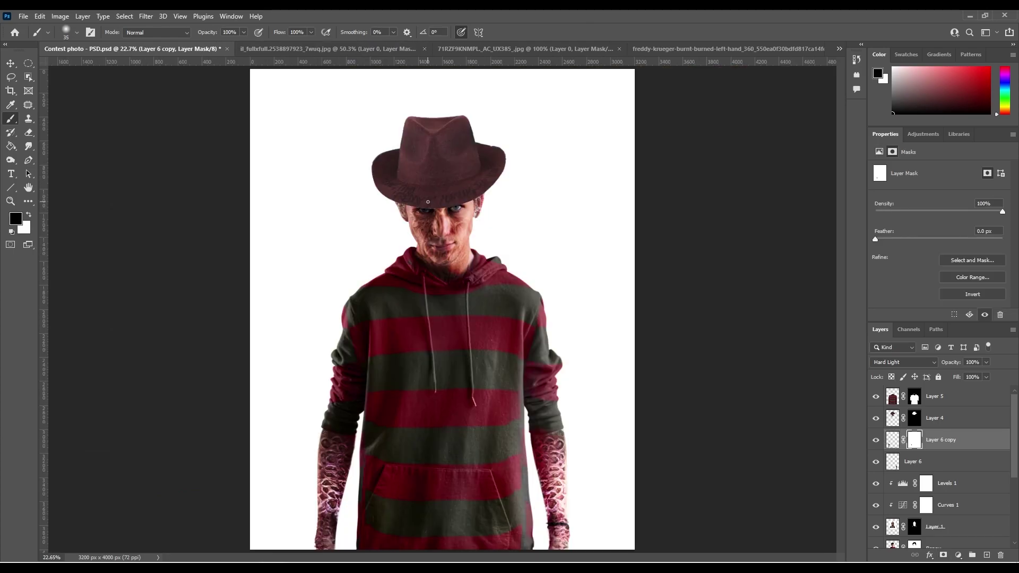
Inspect the face texture and Benny photo layers up close, then return to the full-image view
scroll(940, 467, down, 1)
click(934, 483)
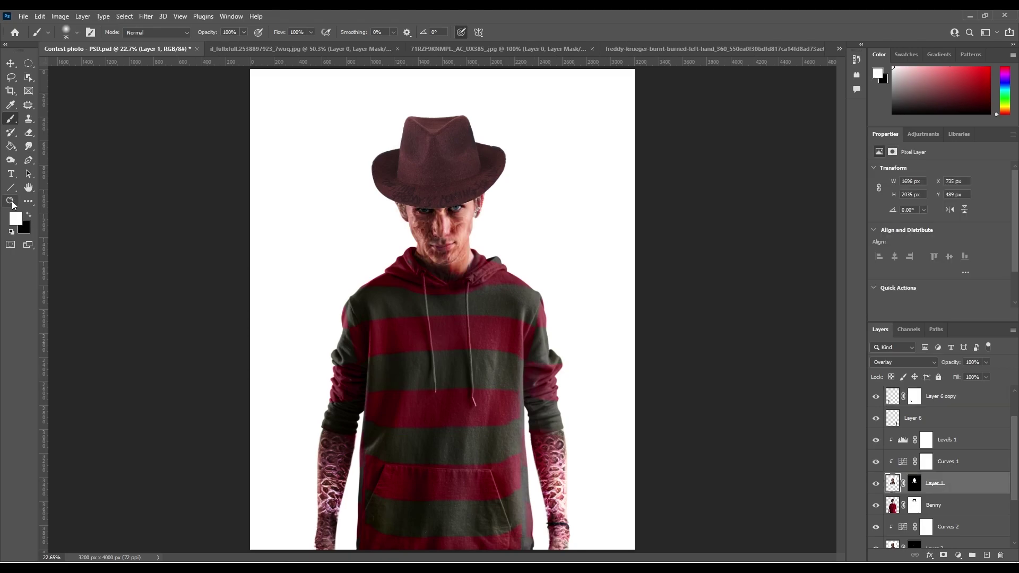
key(j)
scroll(421, 306, up, 4)
key(x)
key(alt+bracketleft)
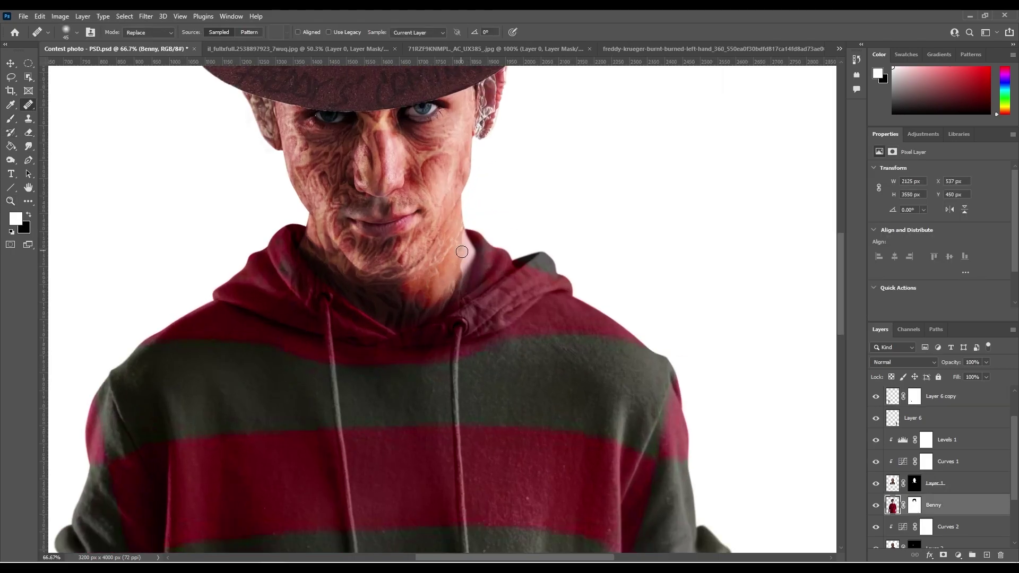
key(ctrl+0)
scroll(925, 412, up, 2)
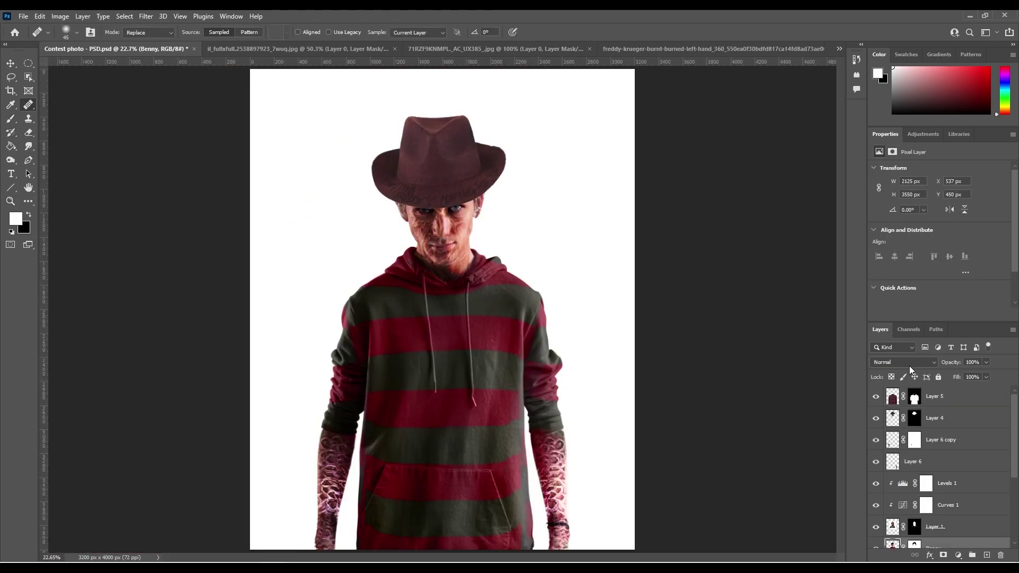
Blend Layer 6 copy with Underlying Layer Blend If sliders and 56% fill, then show the freddyglovet3 image
double_click(971, 440)
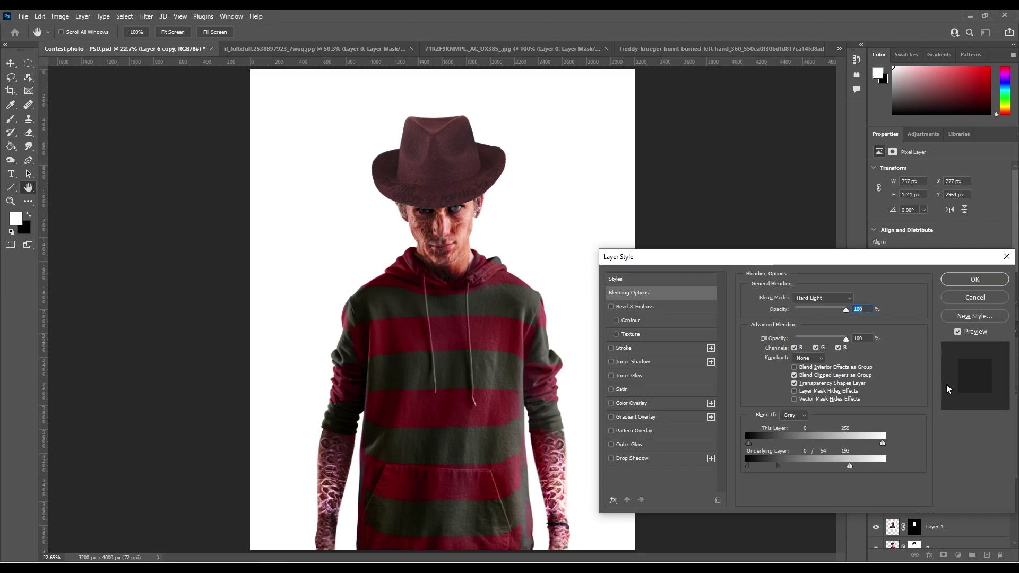
drag(778, 466, 883, 467)
drag(846, 338, 823, 340)
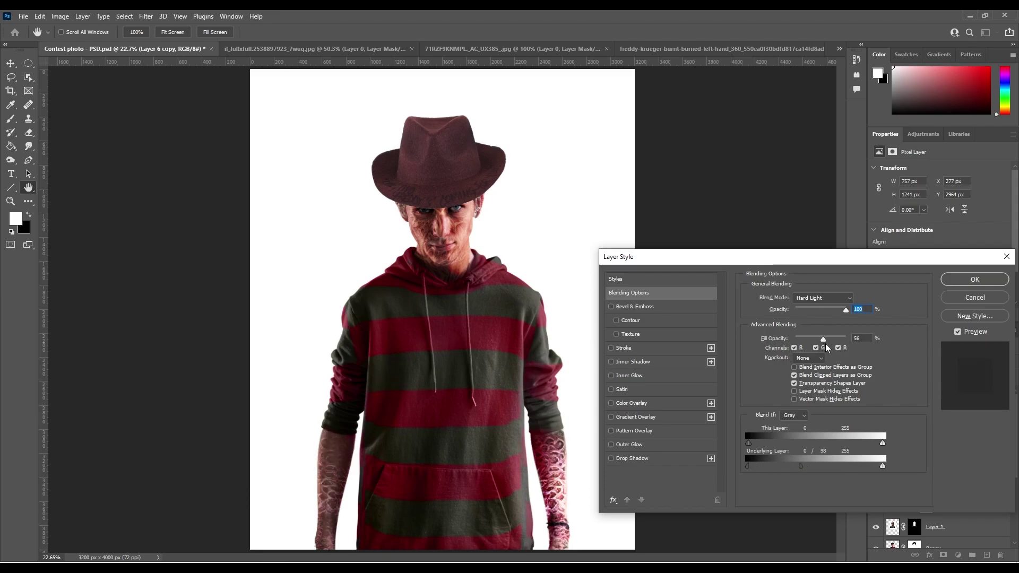
key(Return)
key(ctrl+shift+Tab)
Select the bladed glove from its white background, scale it near the hand, and move its layer to the top
key(w)
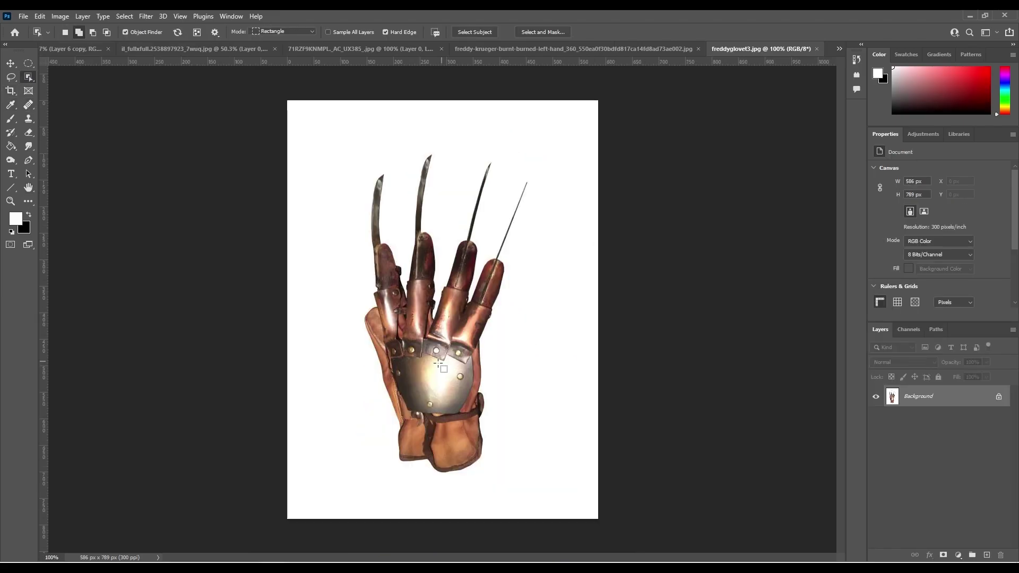
click(944, 555)
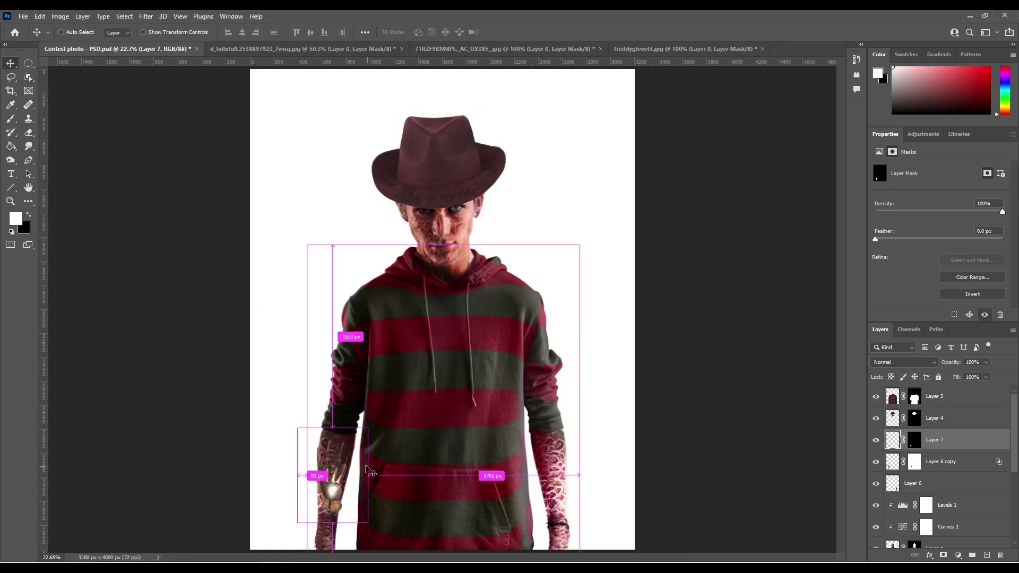
drag(368, 526, 393, 552)
key(Return)
key(ctrl+shift+])
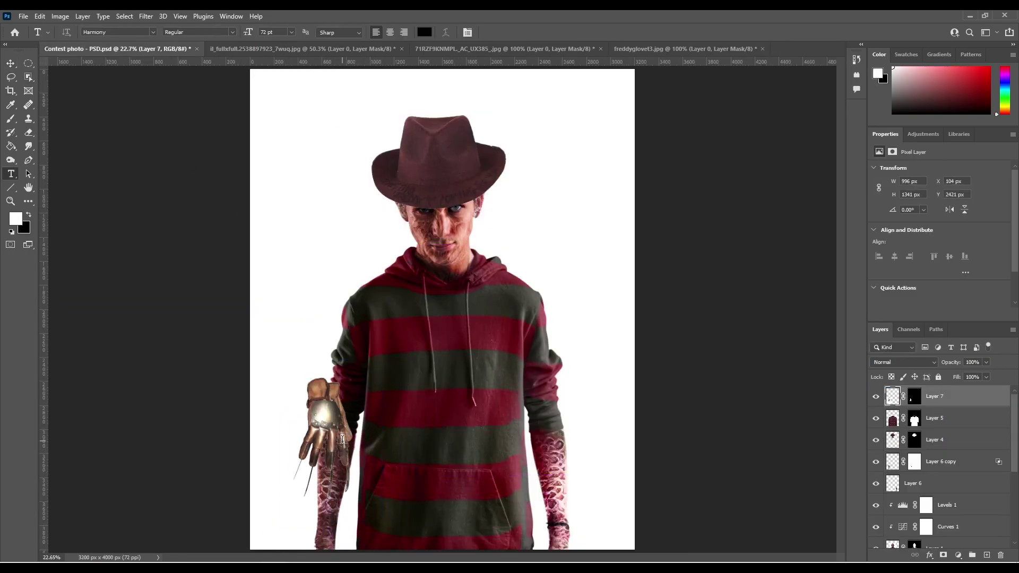
Flip the glove horizontally and move and rotate it onto the hand along the arm
key(ctrl+t)
mouse_move(297, 380)
mouse_down()
mouse_move(287, 492)
mouse_move(271, 496)
mouse_up()
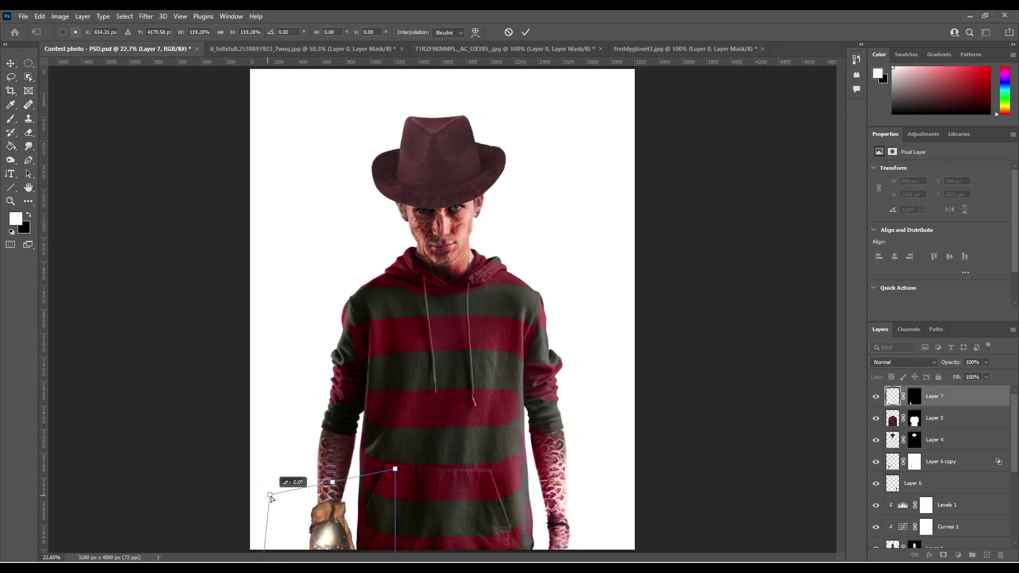
right_click(336, 532)
click(372, 513)
drag(318, 525, 319, 382)
drag(299, 321, 277, 336)
Refine the glove's flip and position on the hand, commit the transform, and view at actual size
right_click(338, 165)
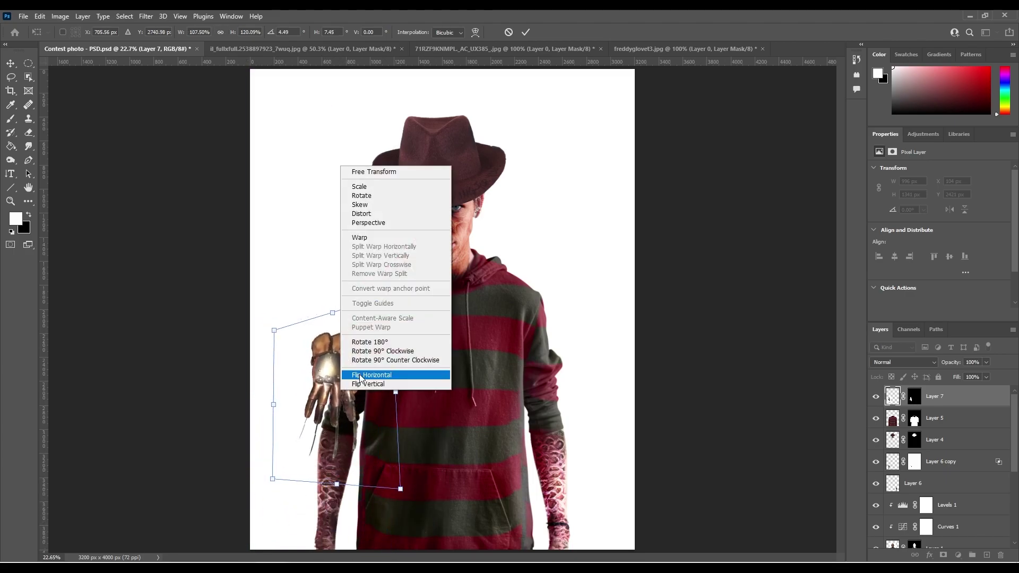
click(367, 376)
drag(392, 488, 419, 518)
key(ctrl+z)
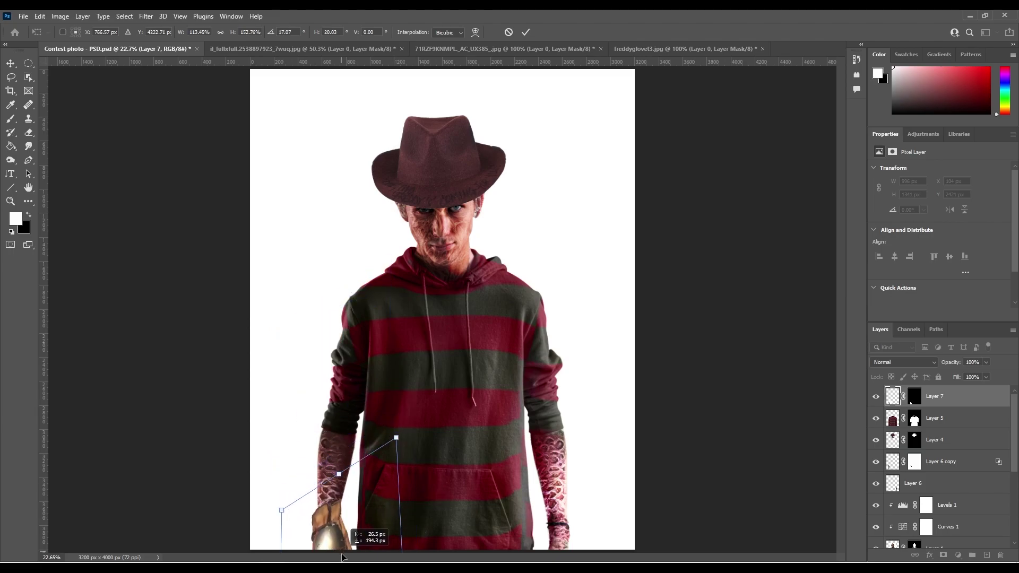
drag(332, 533, 332, 535)
key(ctrl+z)
click(525, 32)
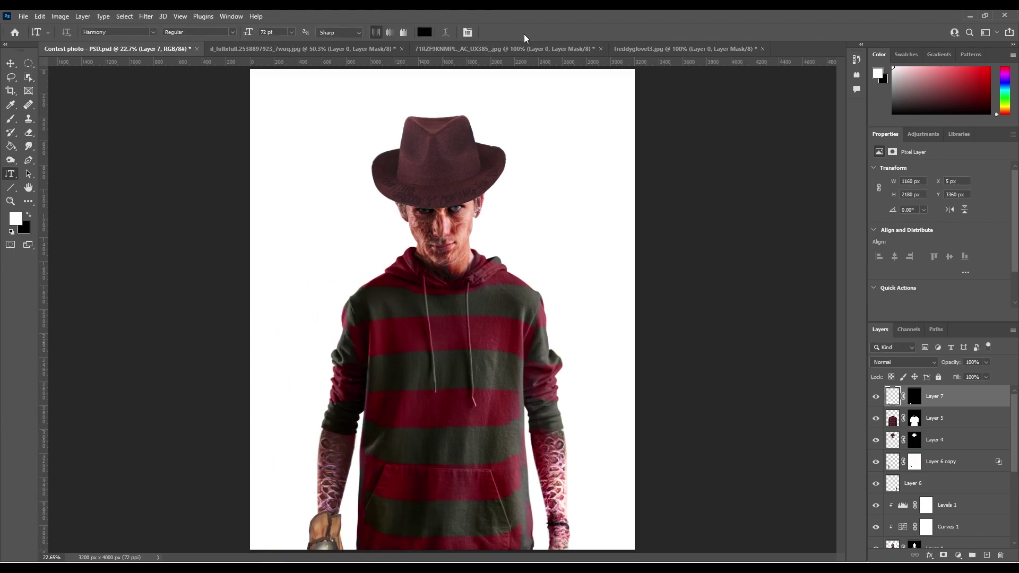
click(923, 134)
double_click(10, 202)
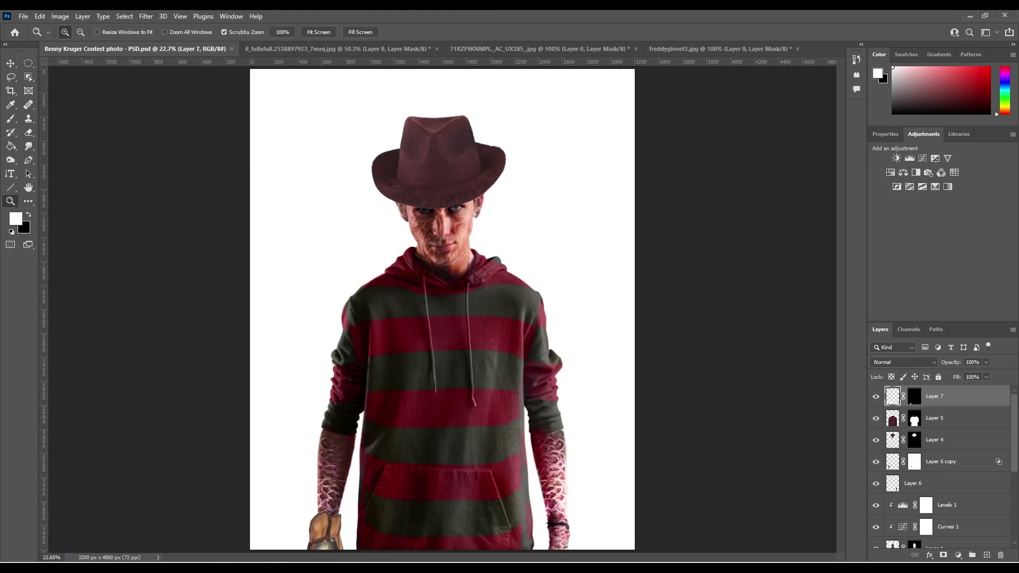
Place a boiler-room stock photo into the document from the StockSolo plugin
click(203, 16)
click(329, 64)
scroll(381, 311, down, 5)
scroll(305, 224, down, 5)
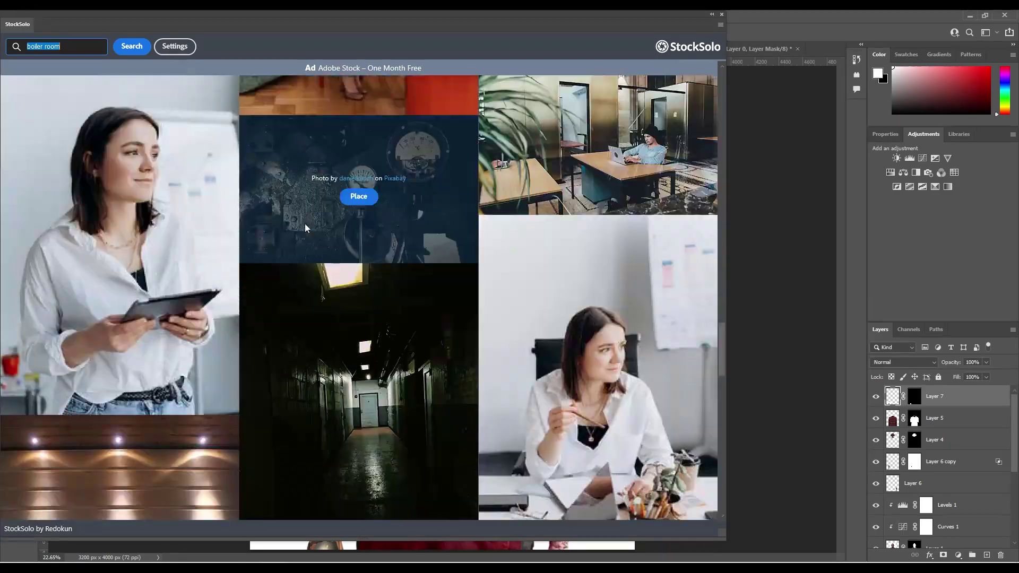
scroll(305, 224, down, 5)
click(595, 225)
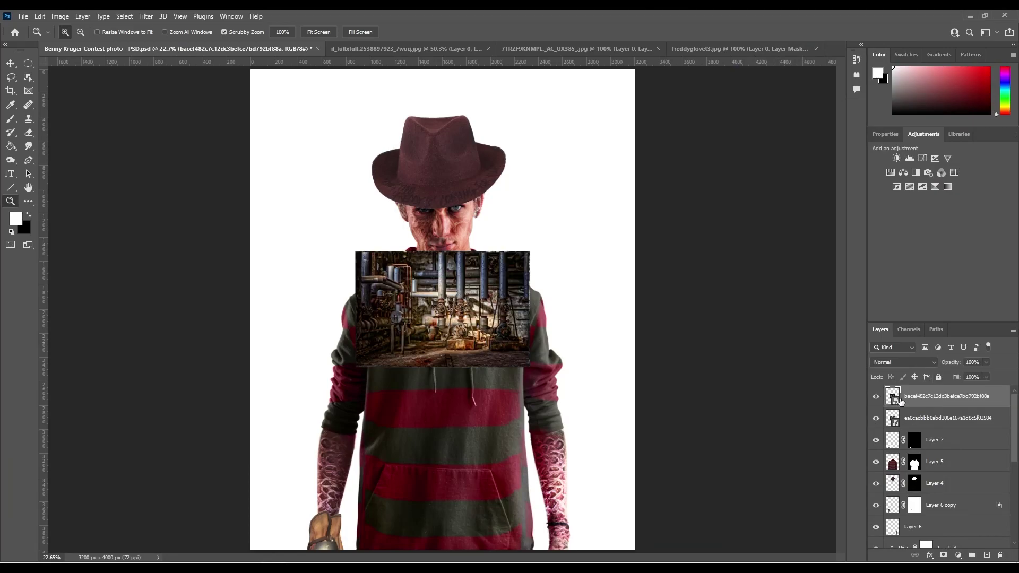
Enlarge and shift the boiler-room photo left, move it beneath the figure, and hide the extra placed image
key(ctrl+t)
drag(596, 413, 705, 430)
mouse_move(448, 305)
mouse_down()
mouse_move(229, 304)
mouse_move(229, 382)
mouse_up()
key(Return)
drag(945, 396, 971, 549)
click(877, 397)
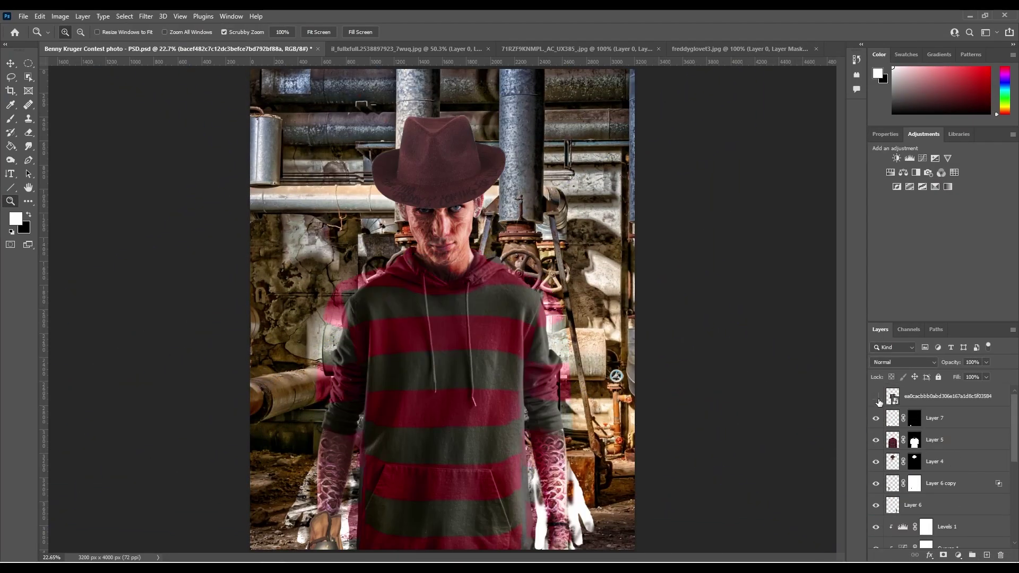
Apply a Gaussian Blur to the boiler-room background
click(145, 16)
click(297, 175)
drag(821, 237, 857, 240)
key(Return)
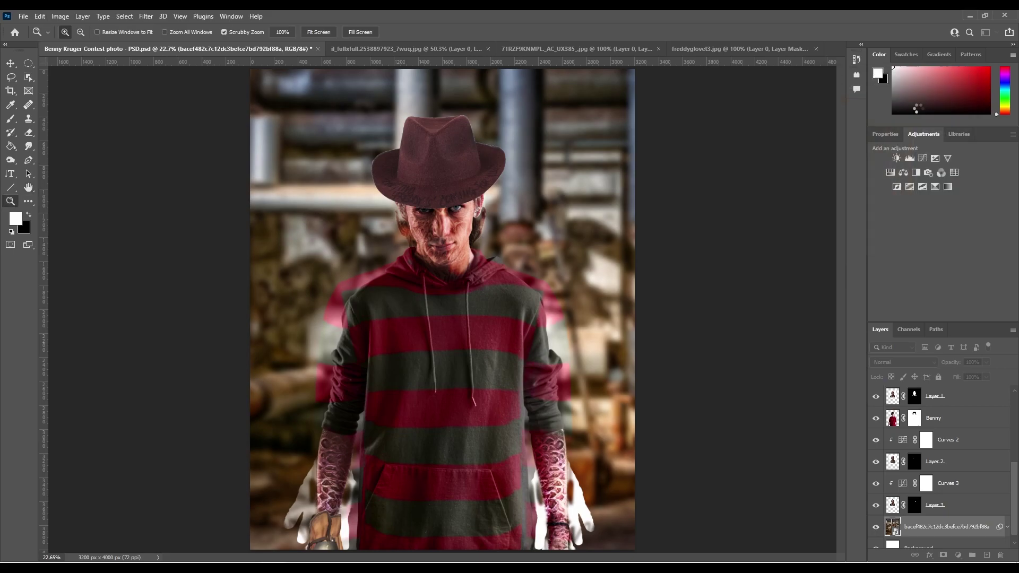
scroll(939, 462, up, 1)
click(915, 418)
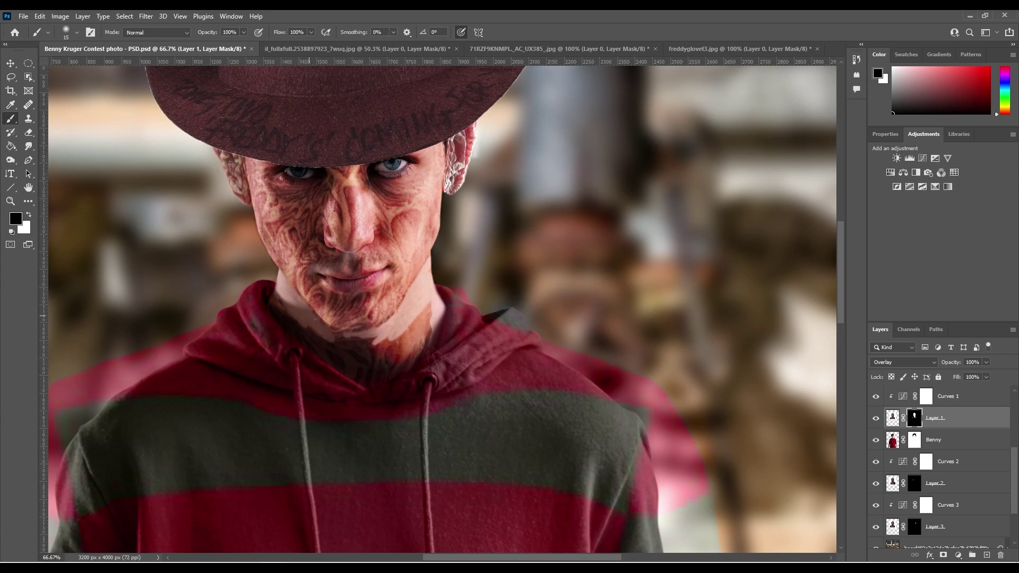
Paint away dark texture on the neck below the chin and close the unused source image without saving
key(bracketright)
key(bracketright)
key(bracketright)
drag(393, 366, 426, 330)
mouse_move(254, 325)
mouse_down()
mouse_move(336, 382)
mouse_move(392, 375)
mouse_up()
click(655, 49)
click(504, 219)
Mask the scarred head from its background and bring it into the main document below Benny
key(x)
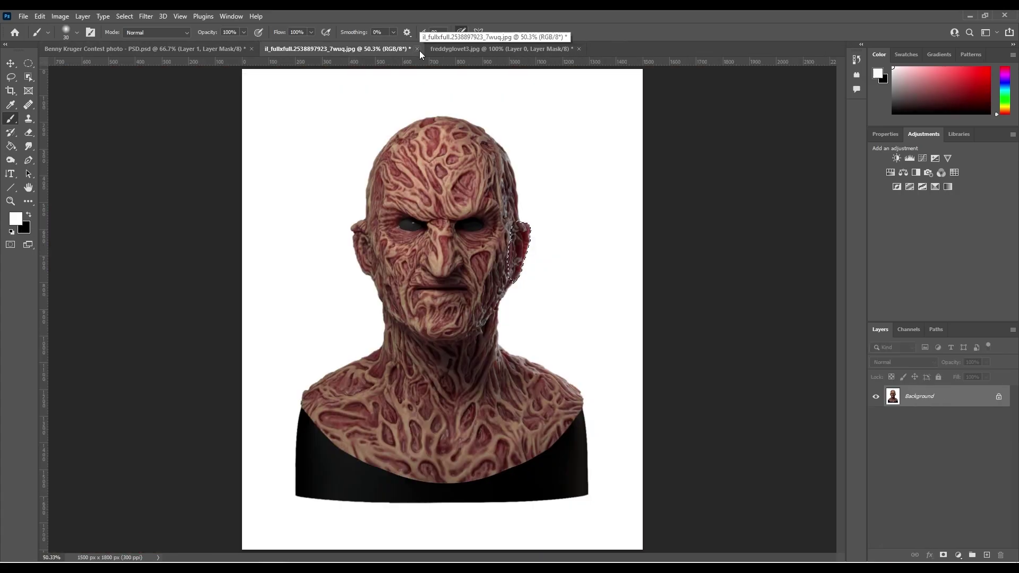
key(w)
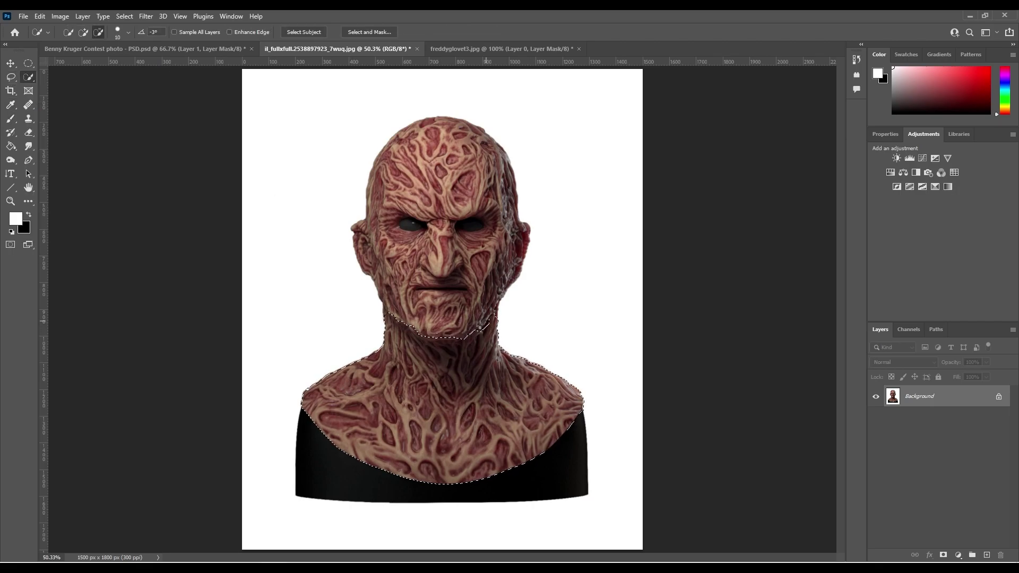
click(944, 555)
key(v)
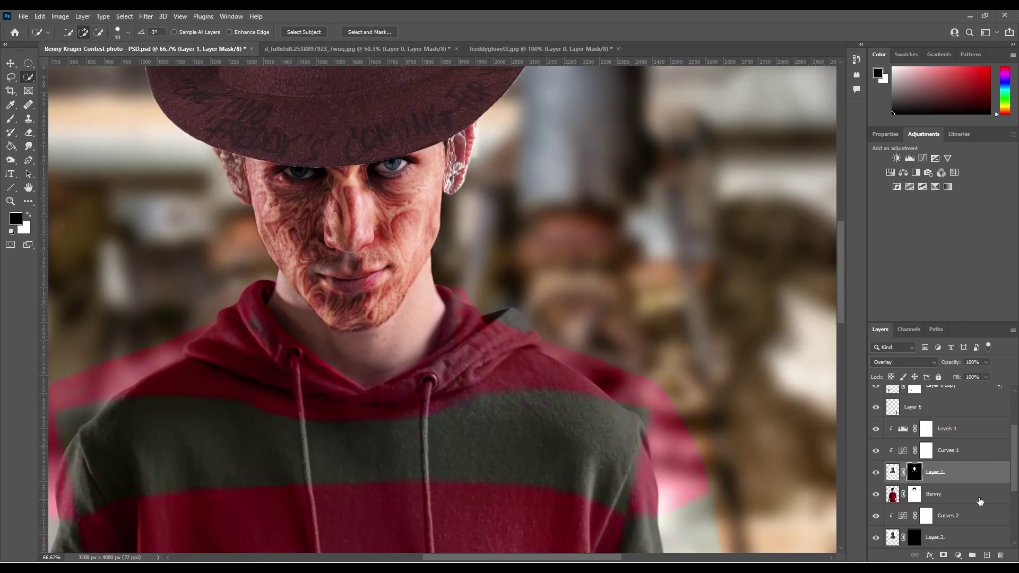
mouse_move(441, 372)
mouse_down()
mouse_move(172, 48)
mouse_move(412, 332)
mouse_up()
drag(945, 497, 970, 509)
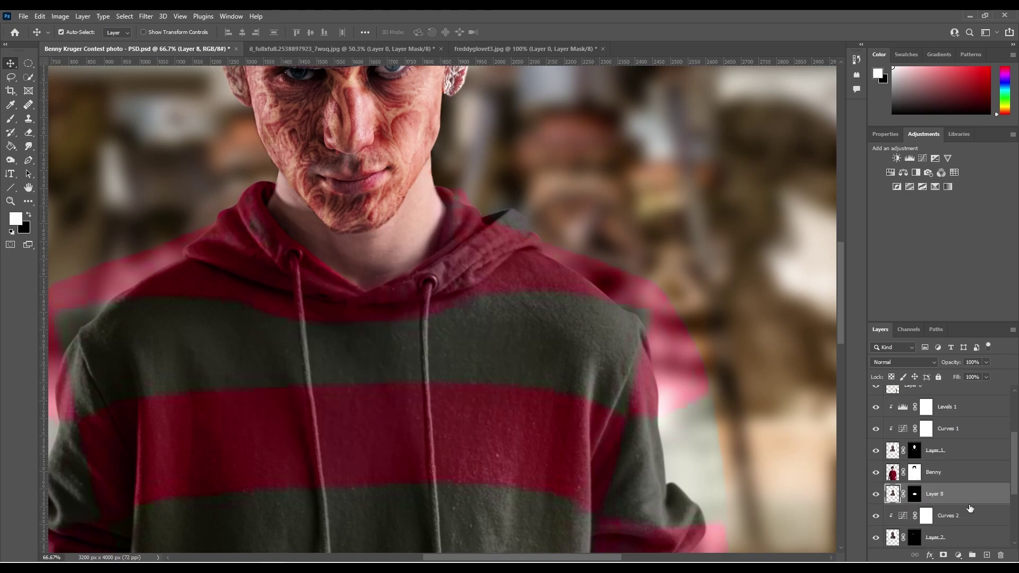
Set the neck texture layer to Hard Light and ready a black brush on its mask
drag(929, 444, 934, 395)
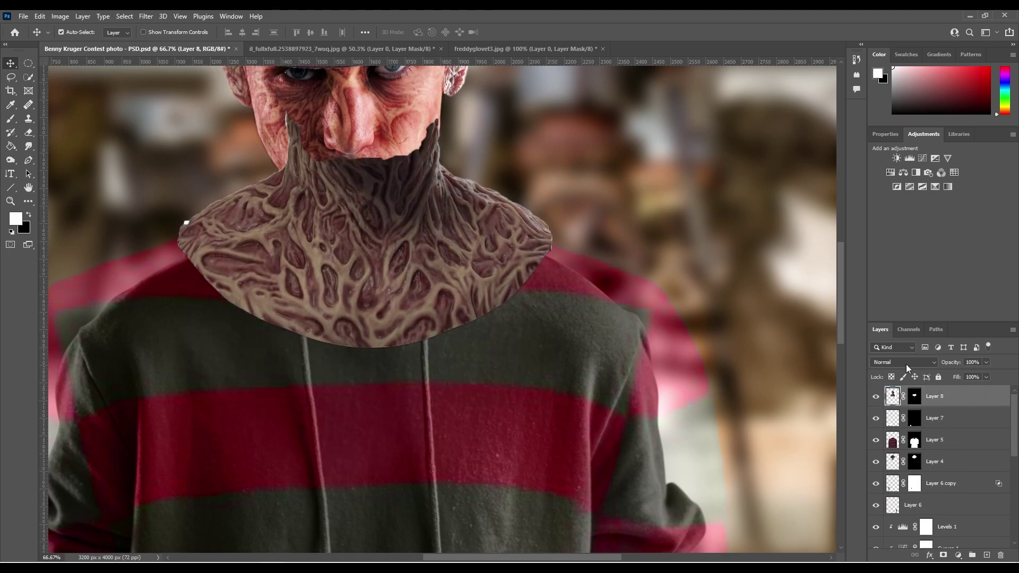
click(902, 362)
click(884, 442)
click(914, 396)
key(b)
key(x)
Paint the neck texture's mask black over the real mouth, chin and jaw edge
drag(531, 255, 468, 199)
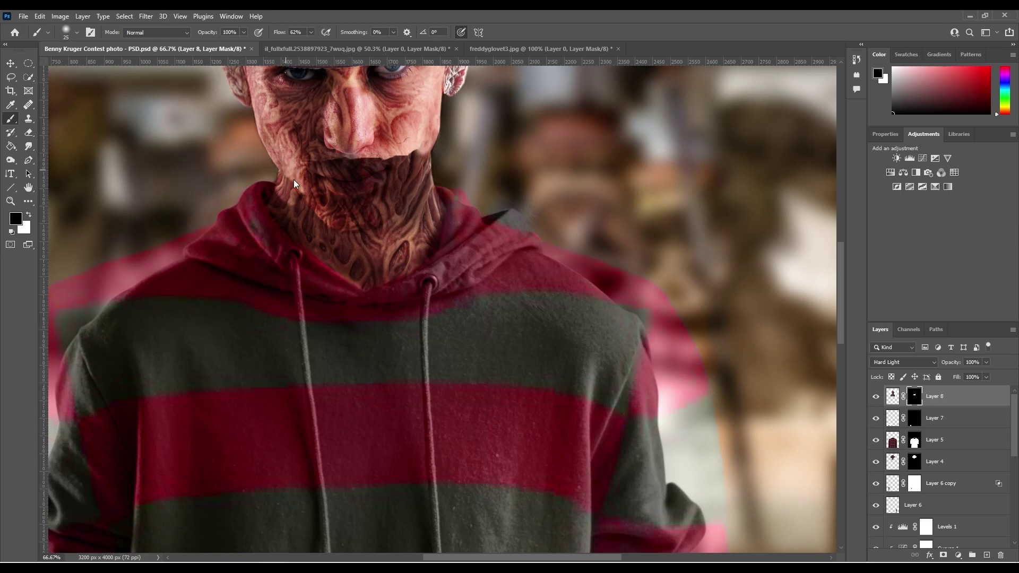
drag(345, 164, 347, 228)
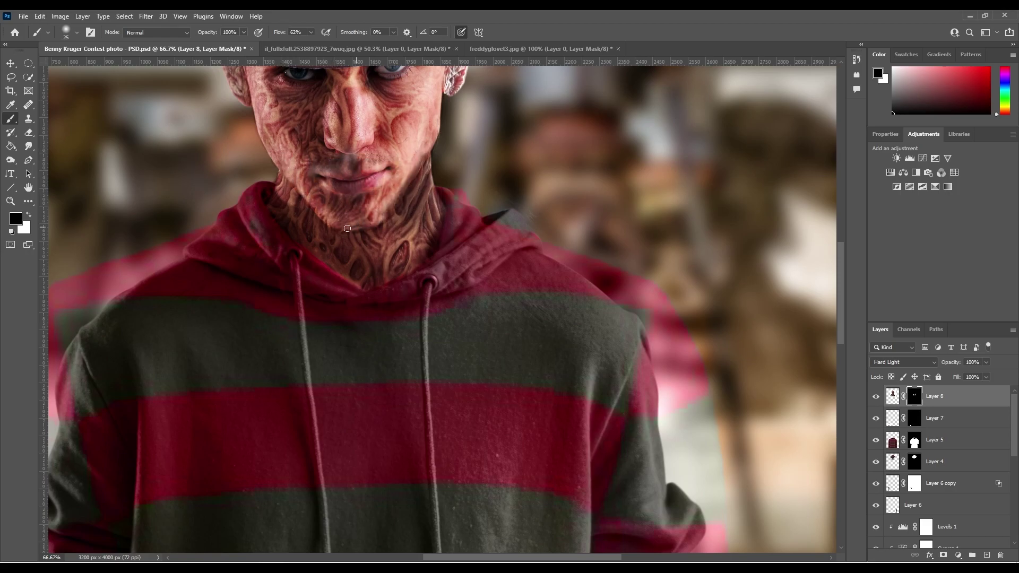
drag(413, 158, 385, 209)
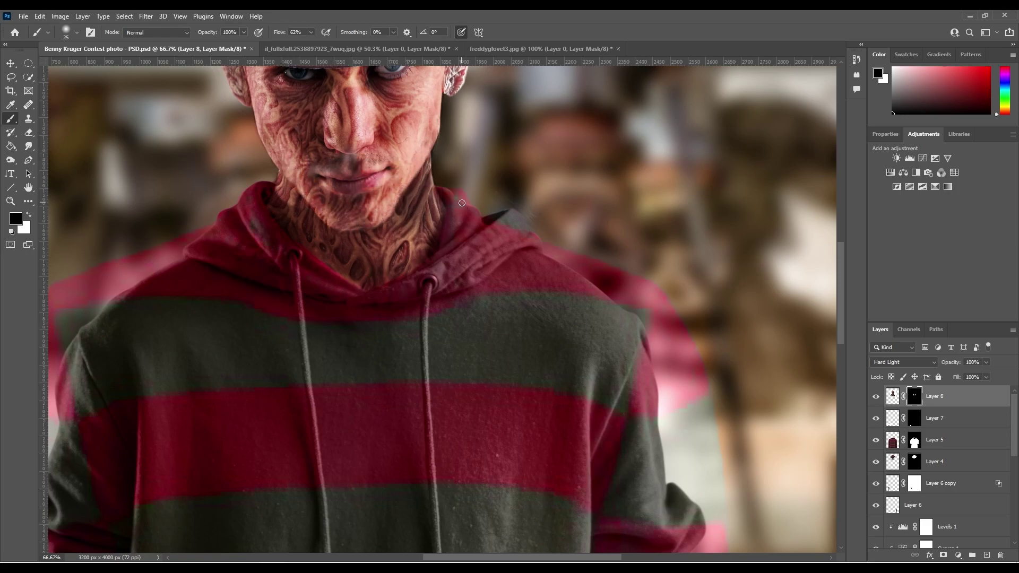
key(ctrl+0)
On Layer 6 copy's mask, paint out the white patches on both sides of the left forearm
click(941, 483)
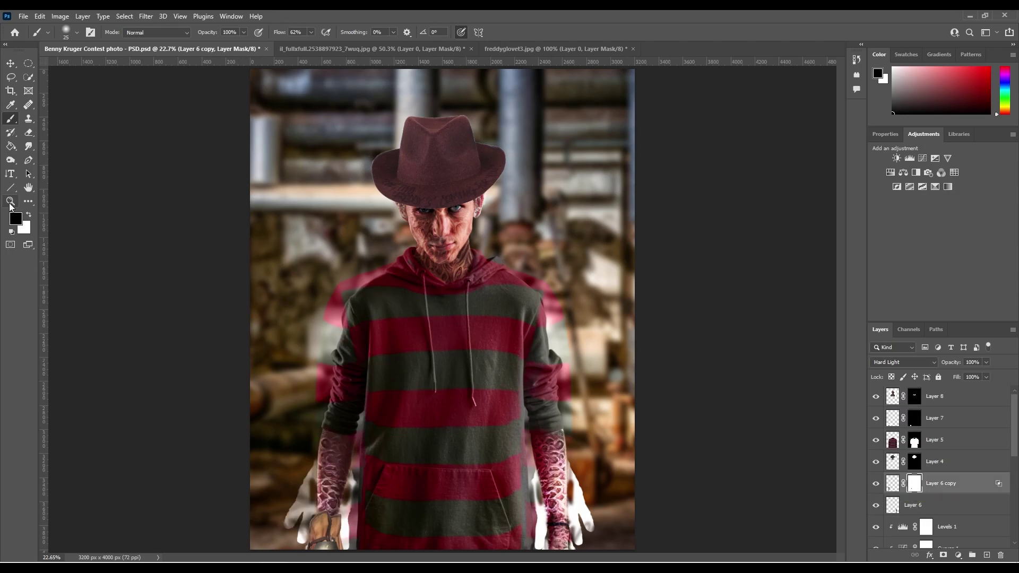
scroll(311, 517, up, 3)
mouse_move(227, 329)
mouse_down()
mouse_move(381, 247)
mouse_move(396, 320)
mouse_up()
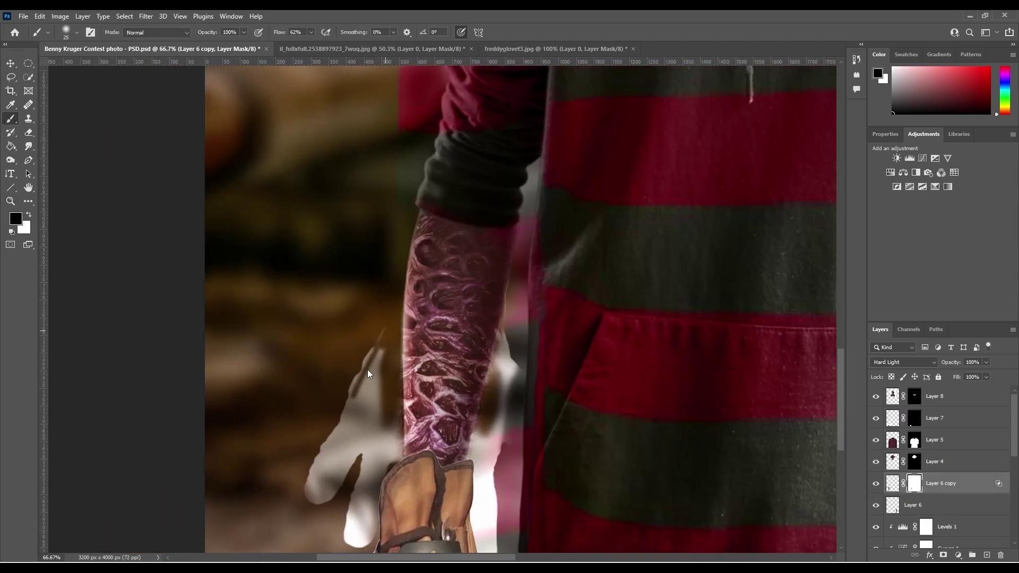
key(bracketright)
drag(397, 399, 379, 474)
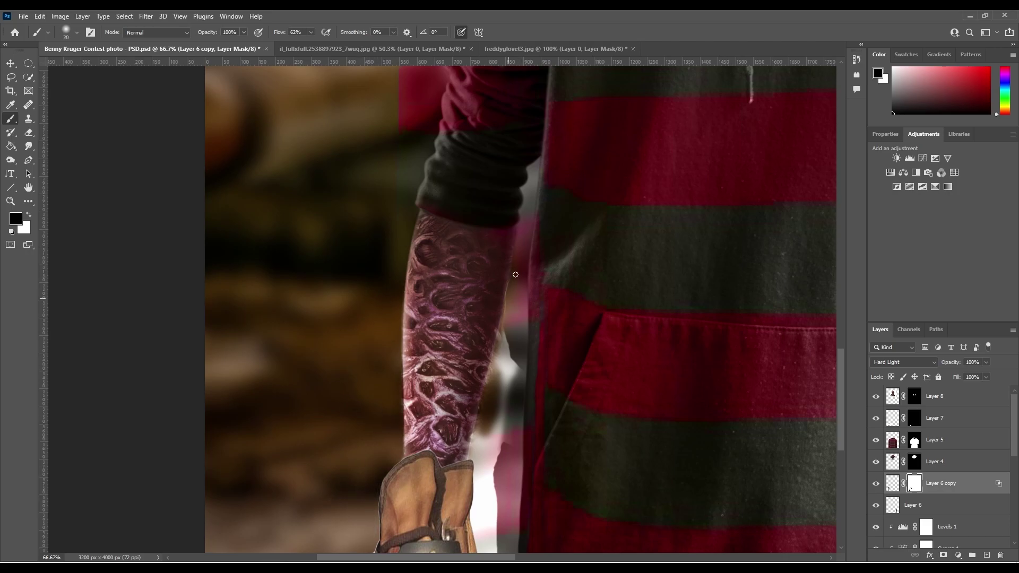
mouse_move(517, 311)
mouse_down()
mouse_move(474, 472)
mouse_move(500, 539)
mouse_up()
key(bracketright)
key(bracketright)
key(bracketright)
Review the sweater colour layer's mask around the arms with a larger white brush
click(914, 440)
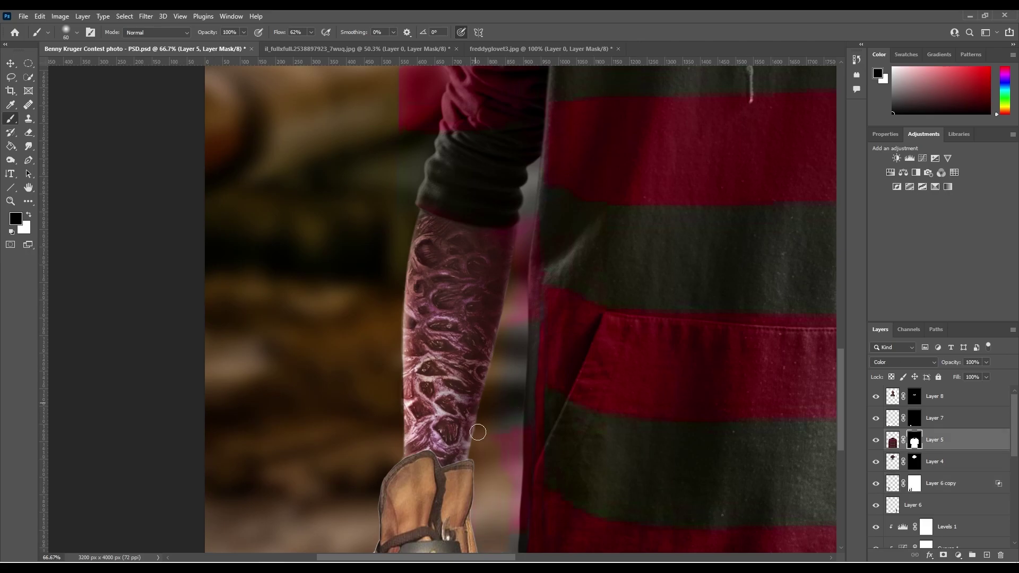
scroll(487, 342, up, 3)
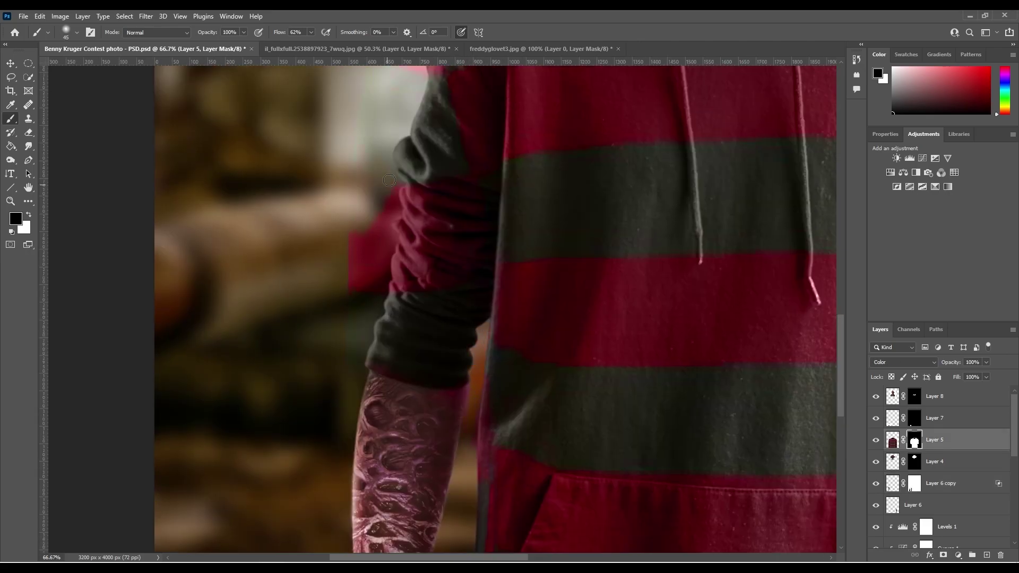
scroll(382, 253, up, 4)
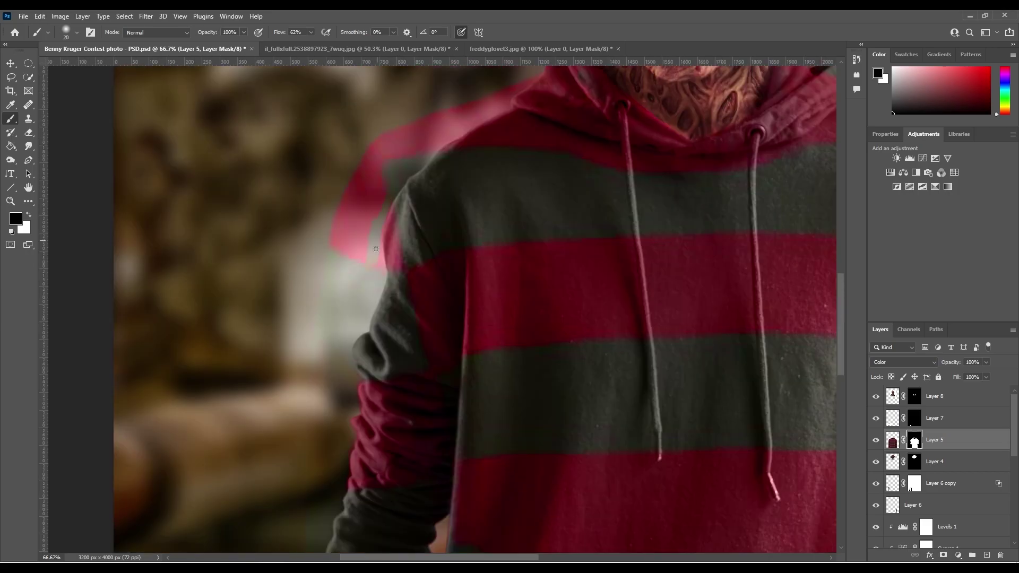
scroll(385, 175, up, 2)
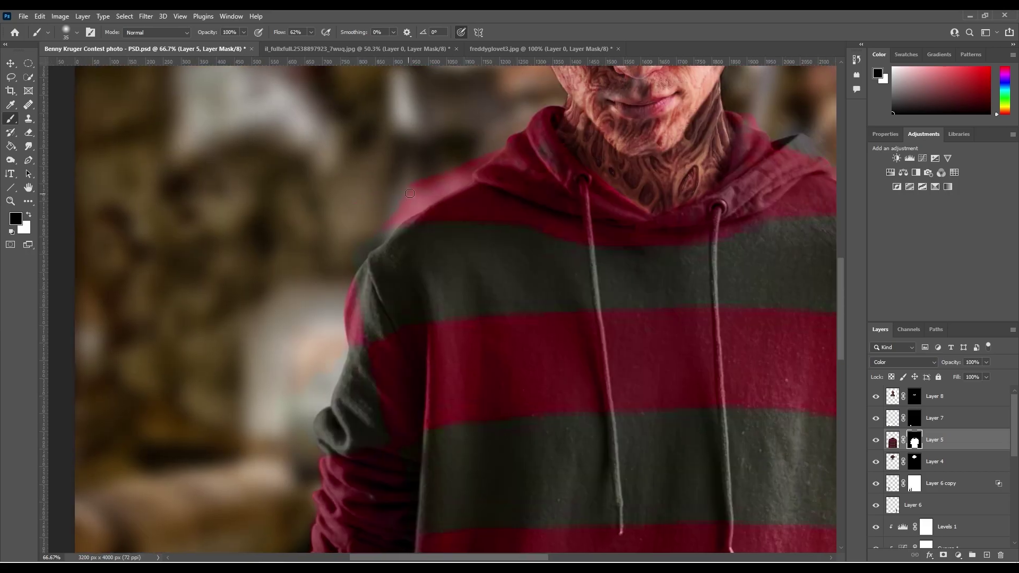
scroll(465, 172, right, 5)
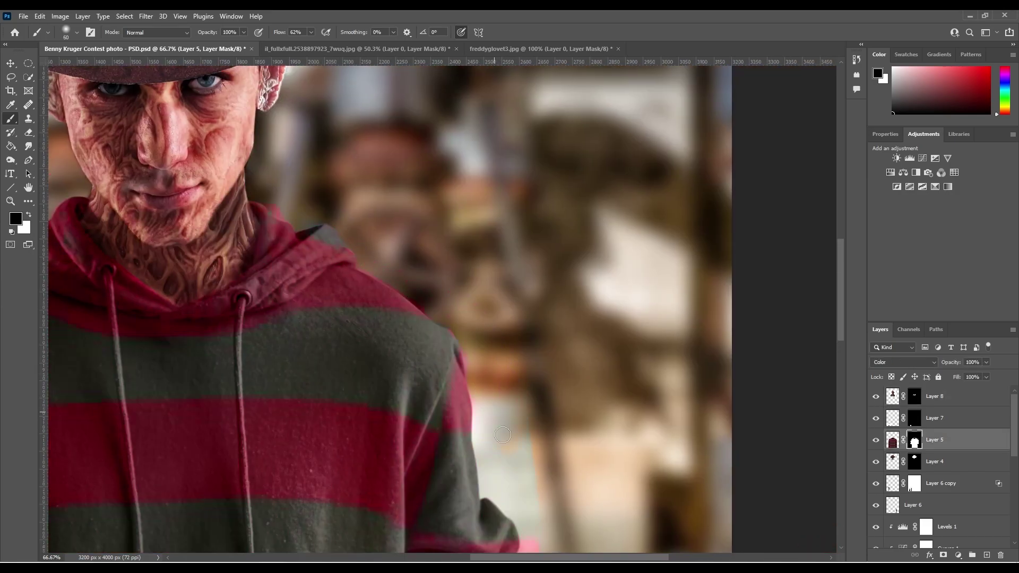
scroll(520, 242, down, 3)
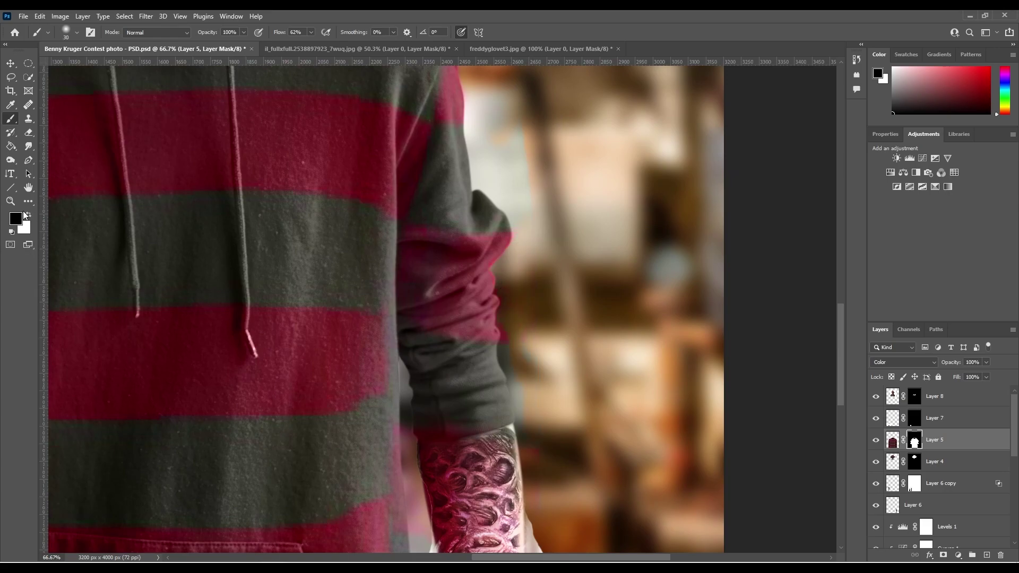
key(x)
key(x)
scroll(520, 425, down, 3)
key(bracketright)
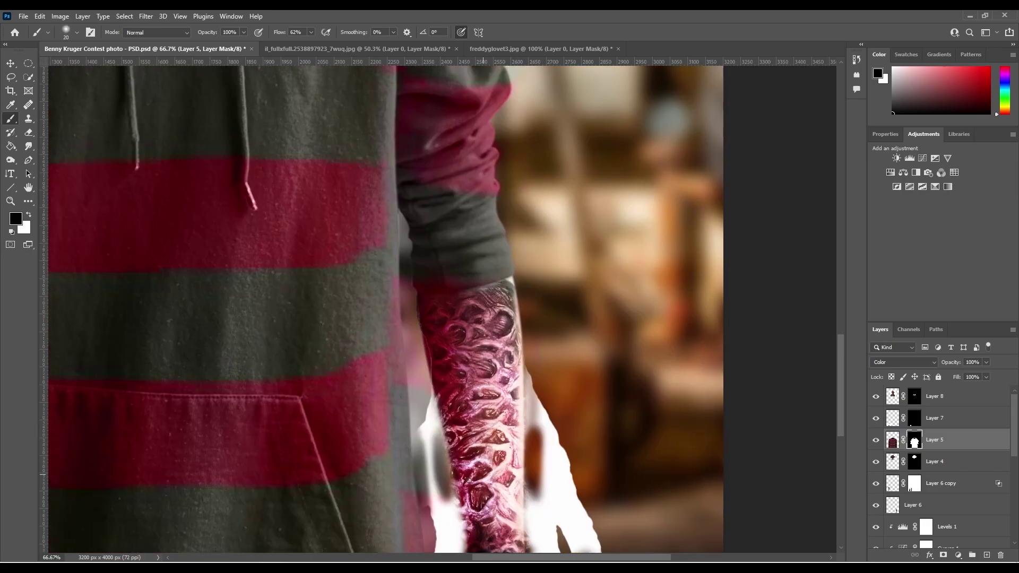
Add a mask to Layer 6 and hide the white areas near the wrist and right arm
click(934, 504)
click(943, 555)
mouse_move(555, 419)
mouse_down()
mouse_move(531, 382)
mouse_move(539, 513)
mouse_move(530, 510)
mouse_move(552, 456)
mouse_move(570, 531)
mouse_move(594, 526)
mouse_up()
mouse_move(430, 433)
mouse_down()
mouse_move(432, 401)
mouse_move(435, 478)
mouse_move(456, 552)
mouse_move(438, 532)
mouse_up()
Paint out the remaining white shape left of the wrist on Layer 6's mask
click(915, 440)
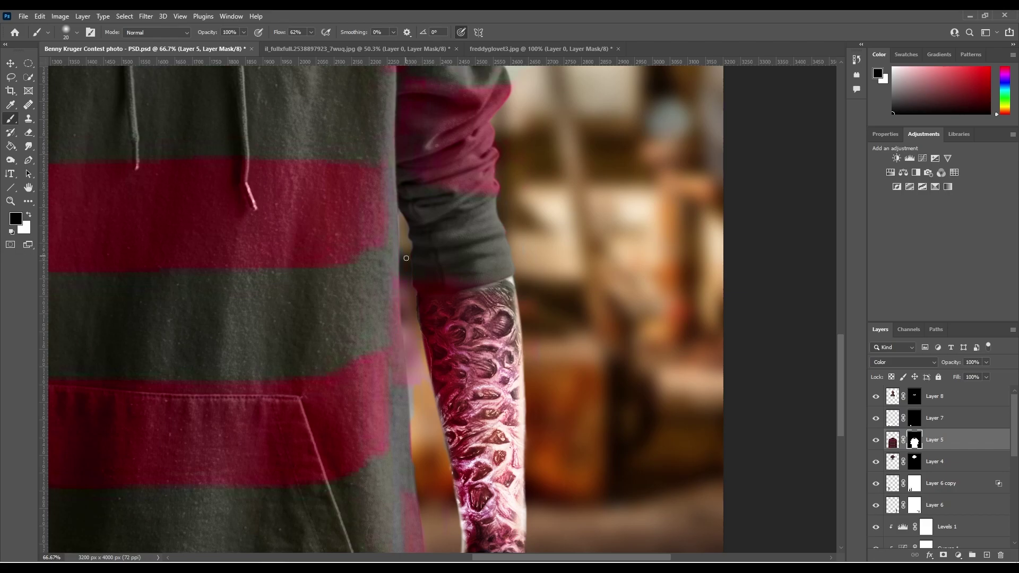
key(x)
scroll(829, 436, down, 5)
click(914, 506)
key(x)
mouse_move(555, 297)
mouse_down()
mouse_move(551, 375)
mouse_move(571, 336)
mouse_up()
drag(454, 324, 475, 279)
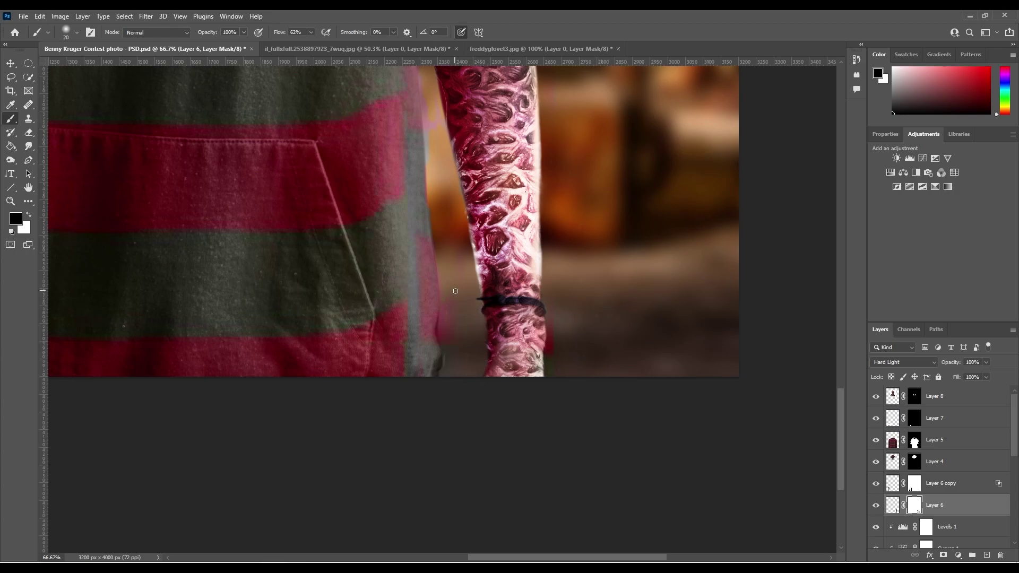
With the glove hidden, darken the white spike beside the wrist on Layer 6 copy's mask
click(915, 440)
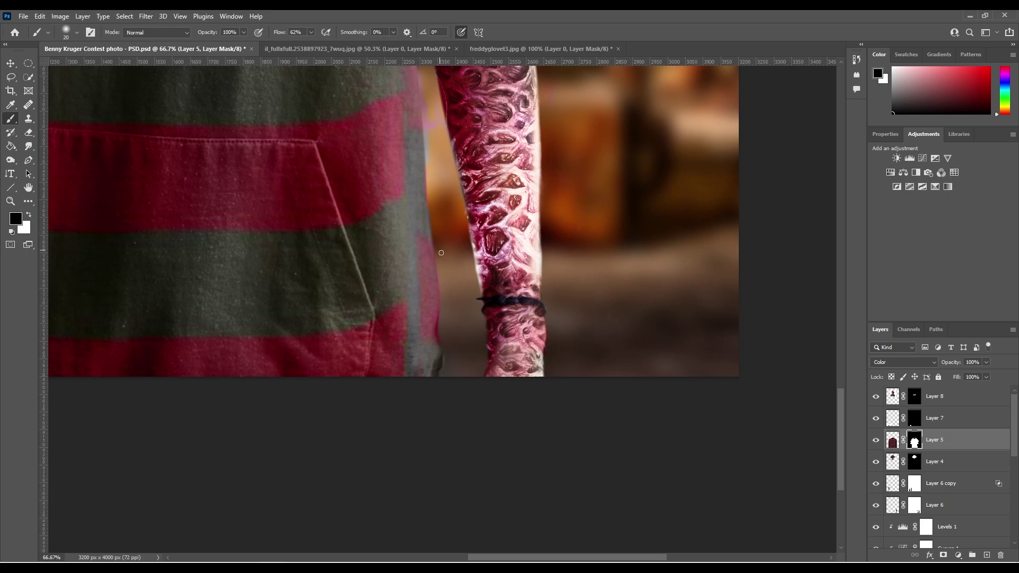
scroll(434, 95, up, 3)
scroll(433, 95, left, 8)
click(915, 484)
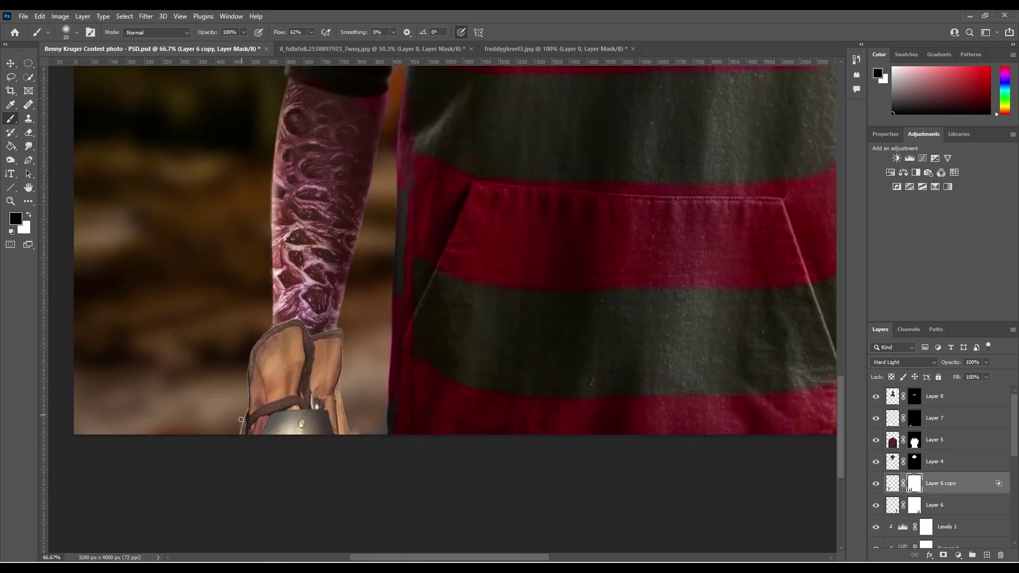
click(876, 419)
drag(336, 331, 335, 365)
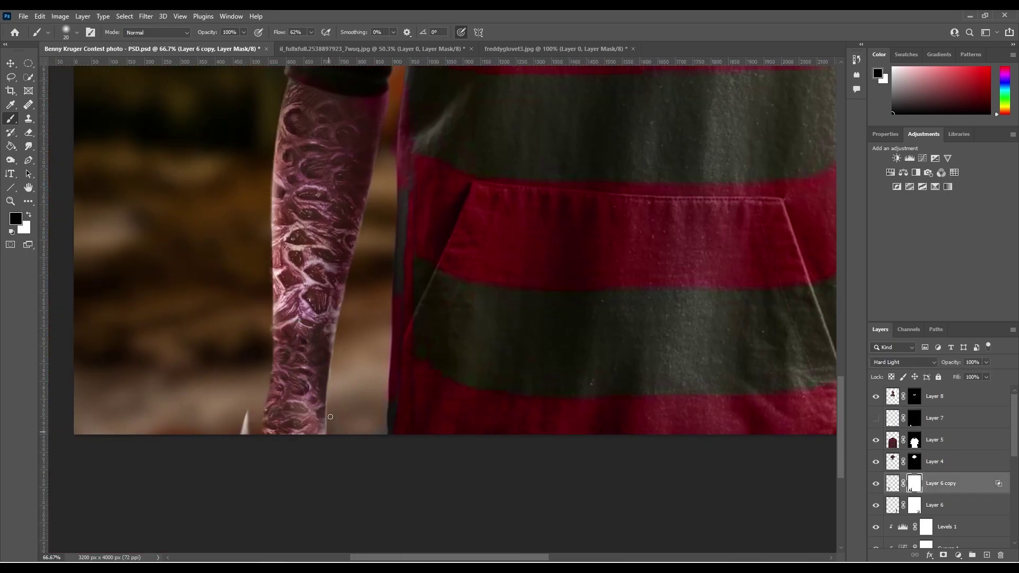
click(876, 418)
click(915, 418)
Pan around the composite to check the arm and sweater mask edges, then select the Benny photo layer
scroll(394, 266, up, 4)
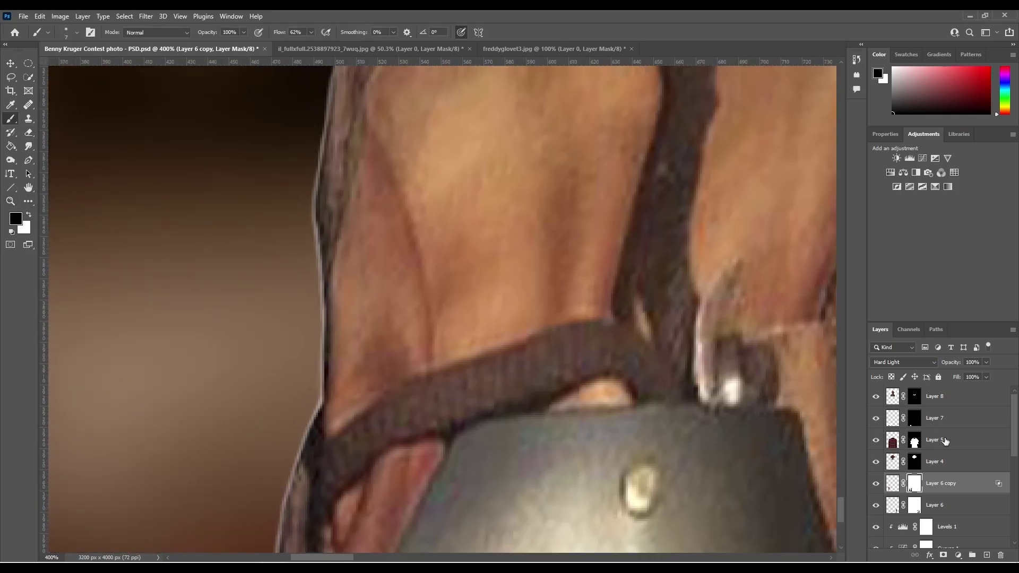
scroll(297, 371, up, 2)
scroll(335, 223, up, 3)
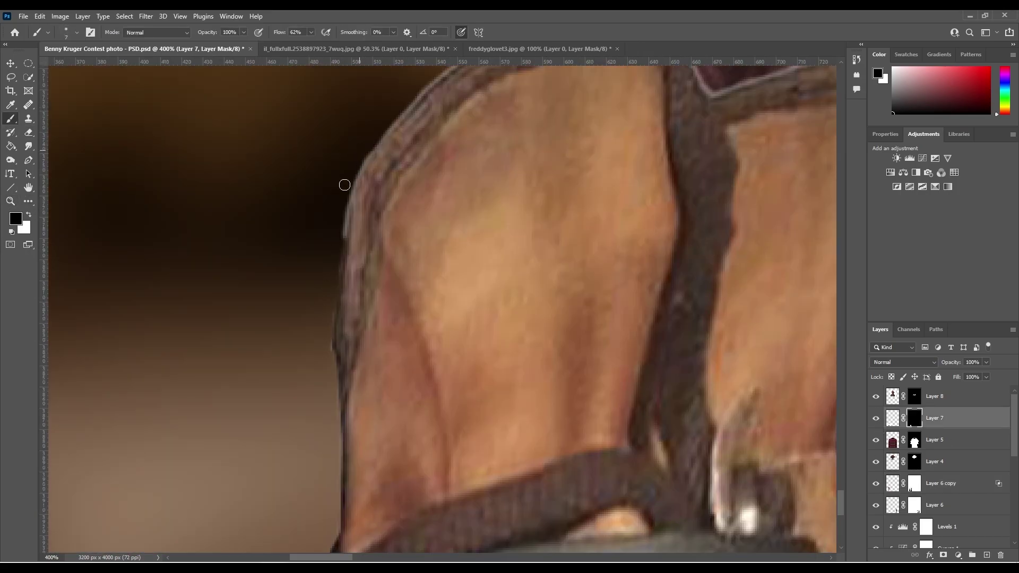
scroll(350, 213, up, 3)
scroll(560, 264, right, 3)
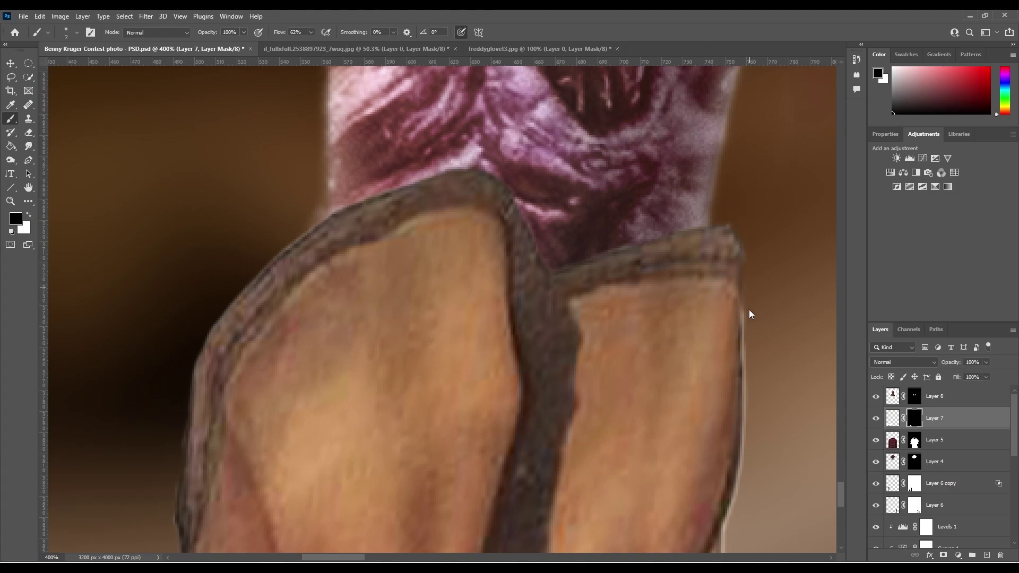
scroll(582, 394, right, 3)
scroll(508, 255, down, 5)
scroll(510, 265, down, 2)
scroll(509, 265, right, 3)
key(alt+bracketleft)
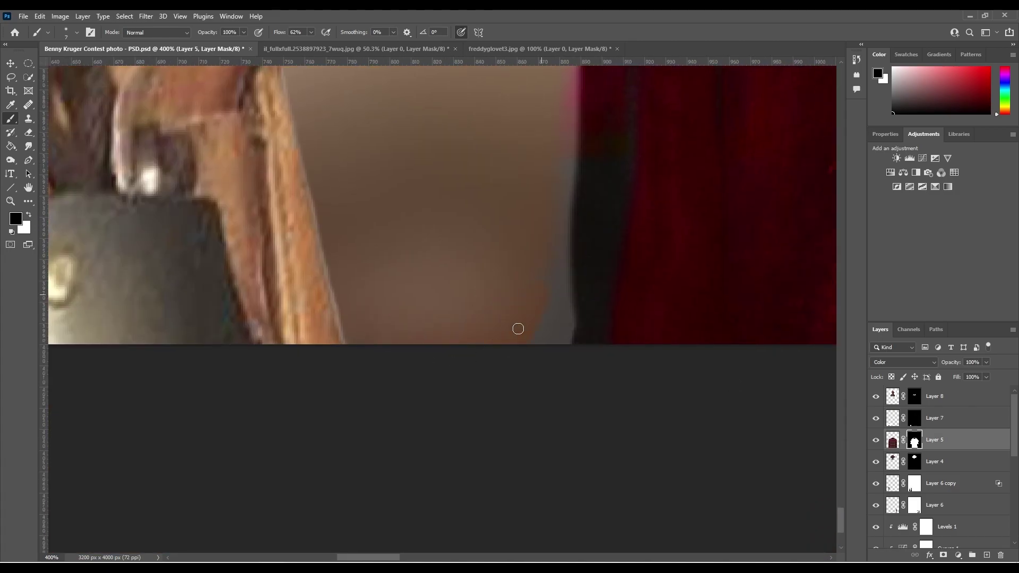
scroll(550, 250, up, 3)
scroll(466, 444, up, 2)
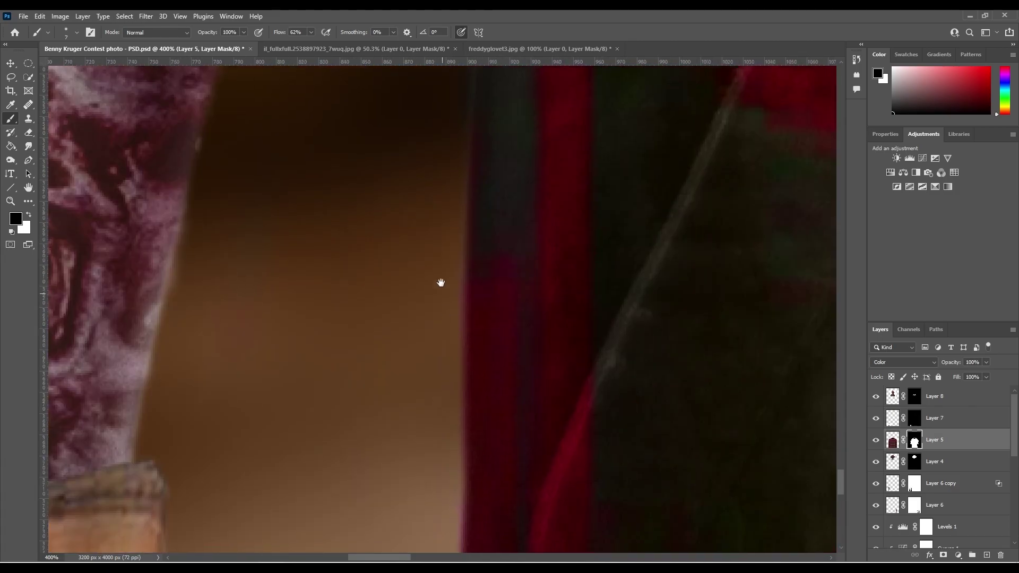
scroll(439, 282, right, 3)
scroll(389, 263, right, 3)
scroll(373, 409, right, 3)
scroll(273, 334, right, 3)
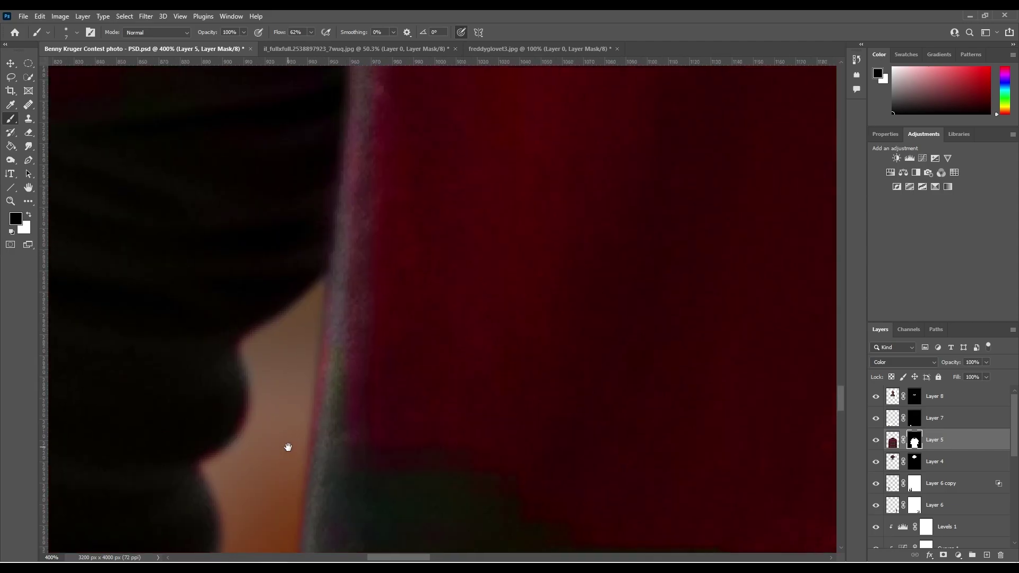
scroll(287, 445, right, 3)
scroll(340, 336, right, 6)
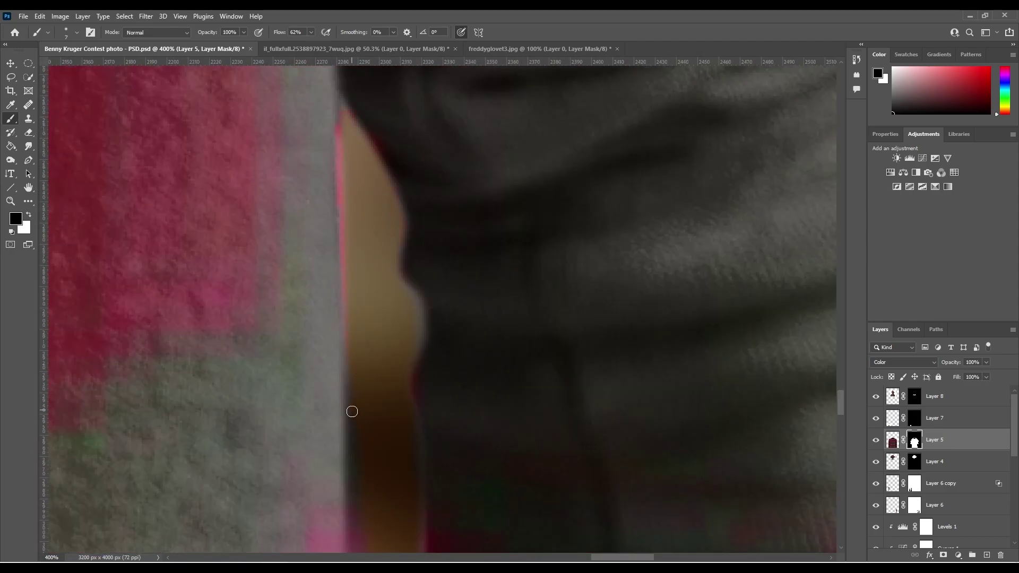
scroll(352, 412, down, 3)
scroll(469, 344, down, 5)
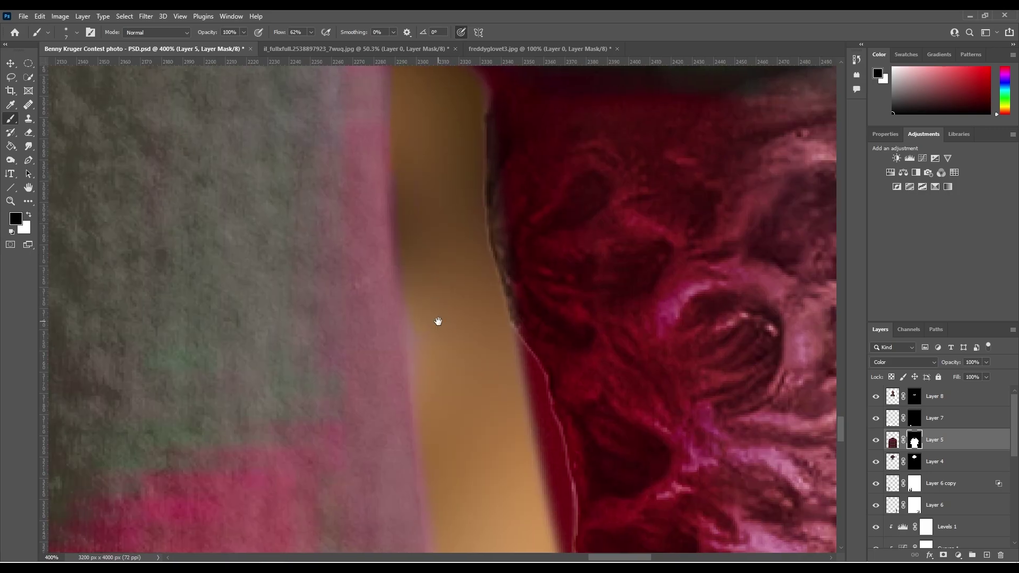
scroll(437, 321, down, 3)
scroll(404, 319, right, 3)
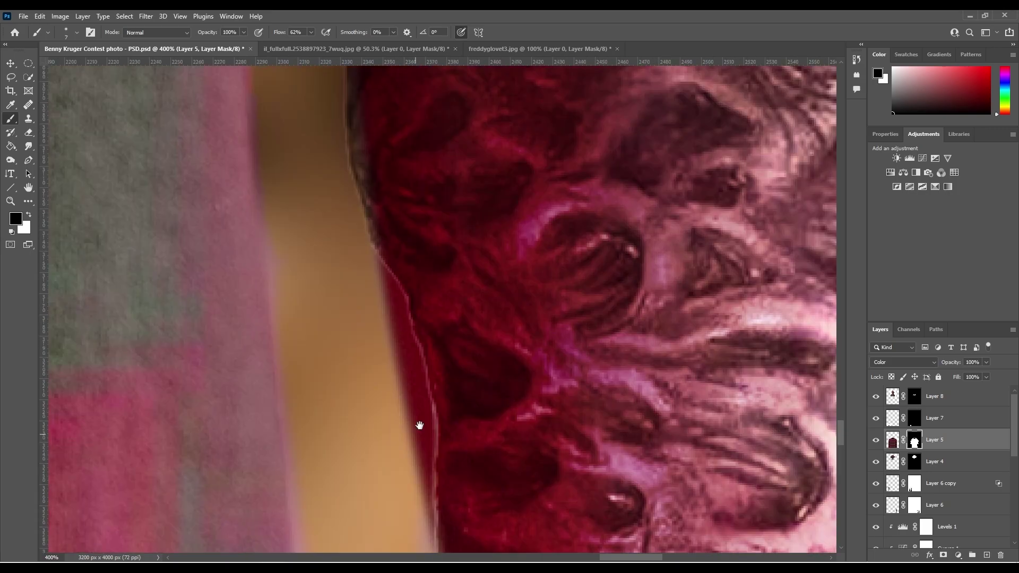
ctrl+click(423, 298)
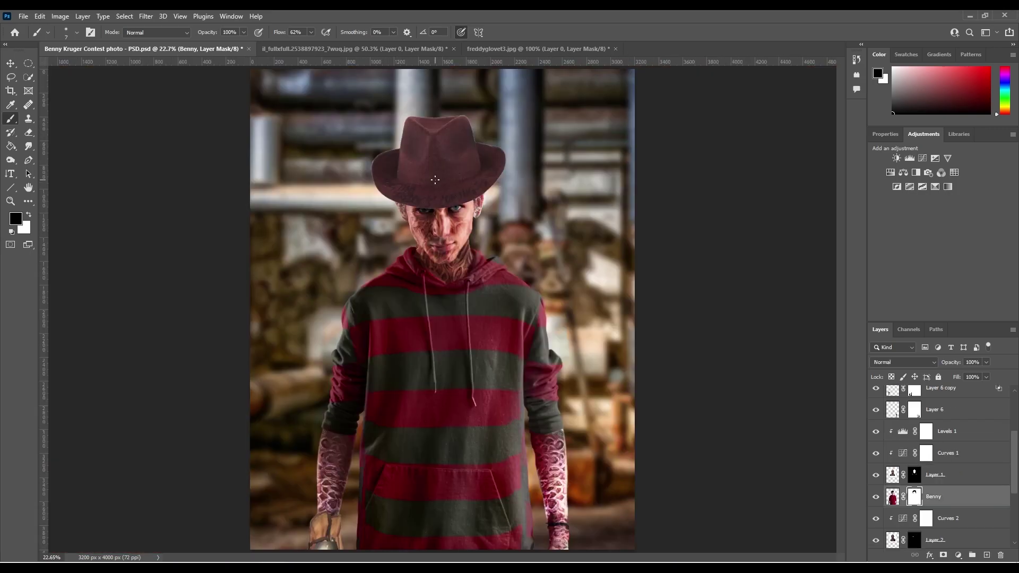
Clip Curves 4 to the glove layer and set a smaller, full-flow brush
click(940, 317)
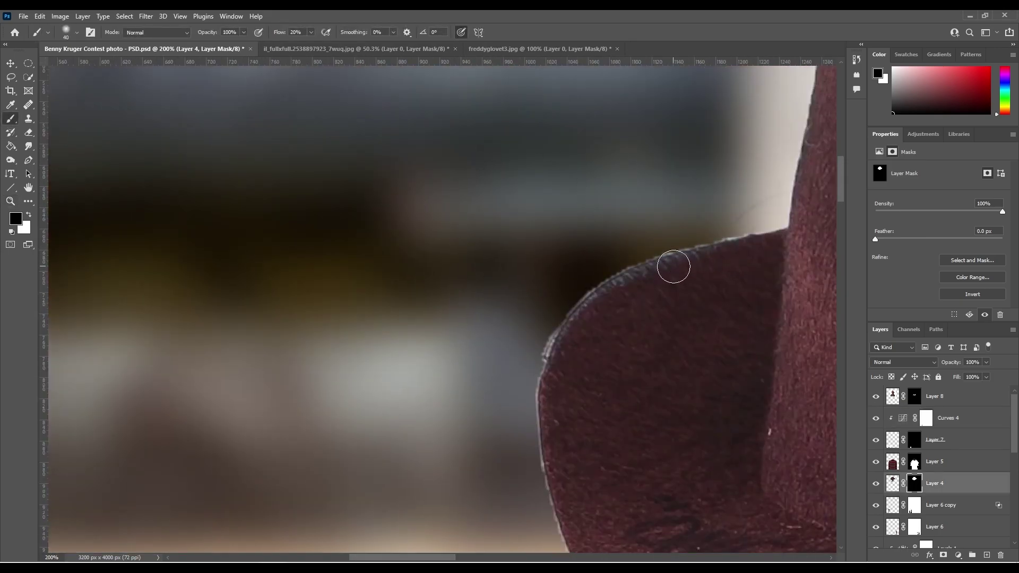
key(bracketleft)
key(bracketleft)
key(bracketleft)
key(shift+0)
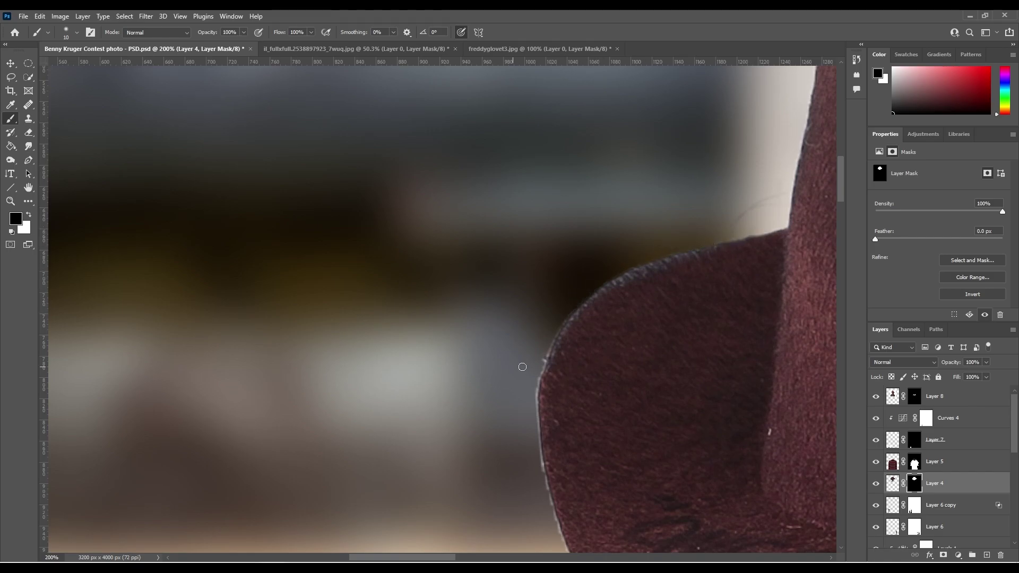
Pan along the hat's edge at close zoom to check for fringing
scroll(552, 318, down, 5)
scroll(584, 255, down, 5)
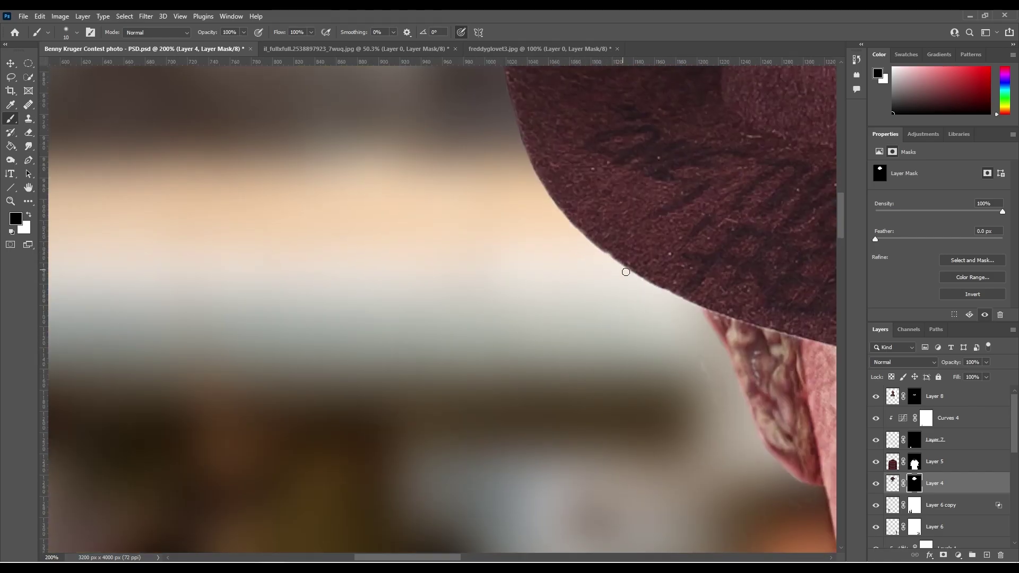
scroll(626, 272, down, 3)
scroll(576, 238, right, 5)
scroll(684, 259, down, 2)
scroll(683, 259, right, 3)
scroll(653, 212, right, 2)
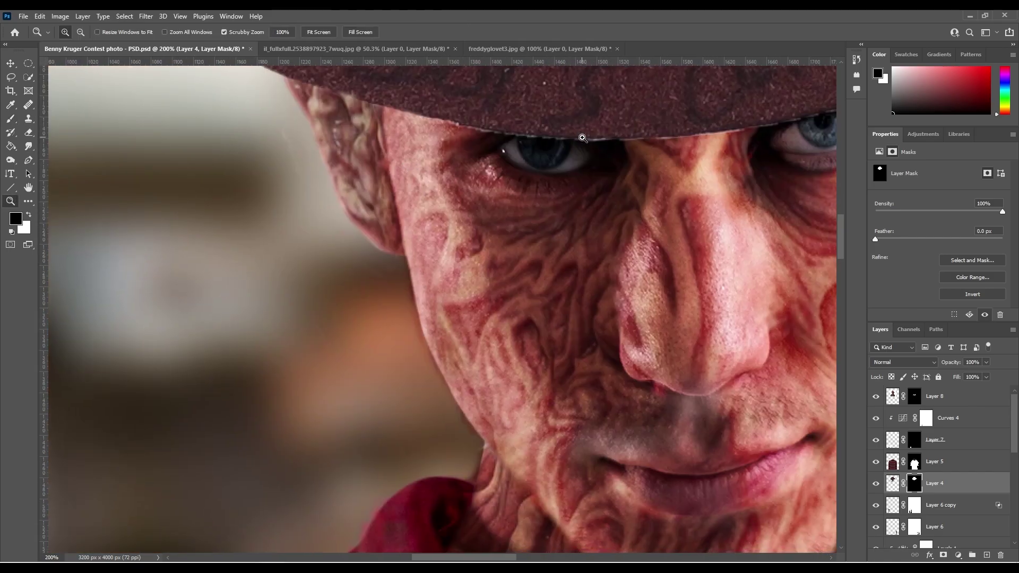
alt+scroll(644, 154, up, 3)
scroll(743, 159, right, 3)
scroll(659, 164, right, 3)
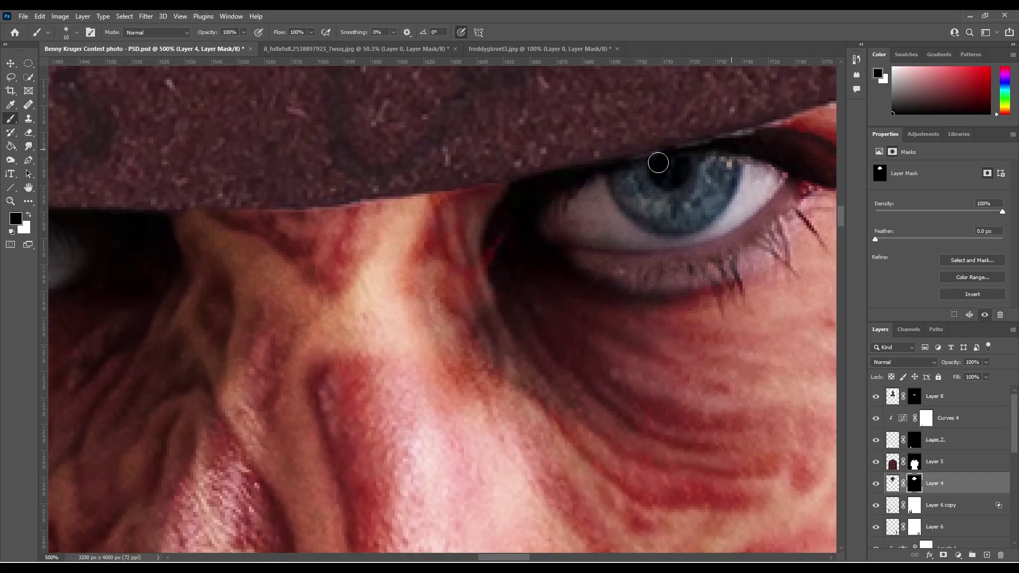
scroll(611, 202, right, 4)
scroll(611, 201, up, 2)
scroll(531, 244, right, 2)
scroll(516, 261, up, 2)
scroll(516, 261, right, 5)
scroll(451, 265, right, 5)
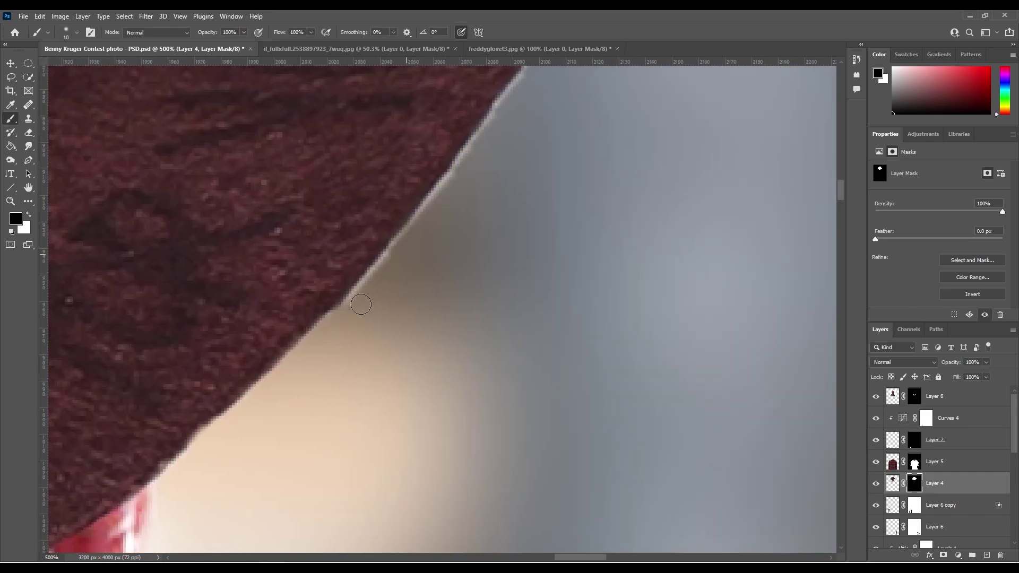
scroll(366, 284, right, 1)
scroll(366, 284, up, 1)
scroll(387, 268, right, 1)
scroll(387, 268, up, 1)
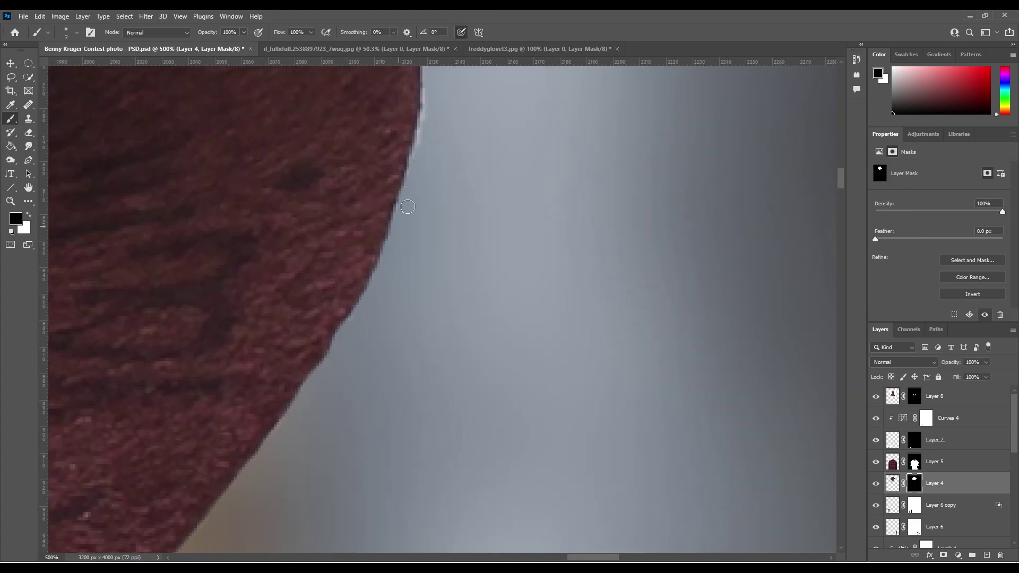
scroll(385, 283, up, 2)
scroll(385, 282, right, 1)
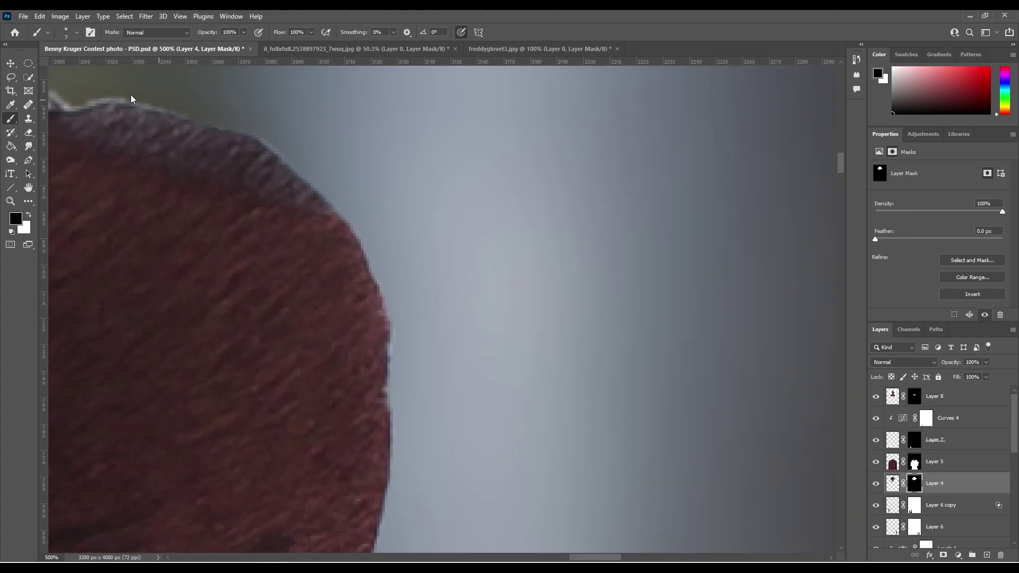
Bring the hat's top edge into view and follow its outline back down
drag(132, 96, 382, 191)
scroll(255, 106, left, 3)
scroll(254, 279, up, 3)
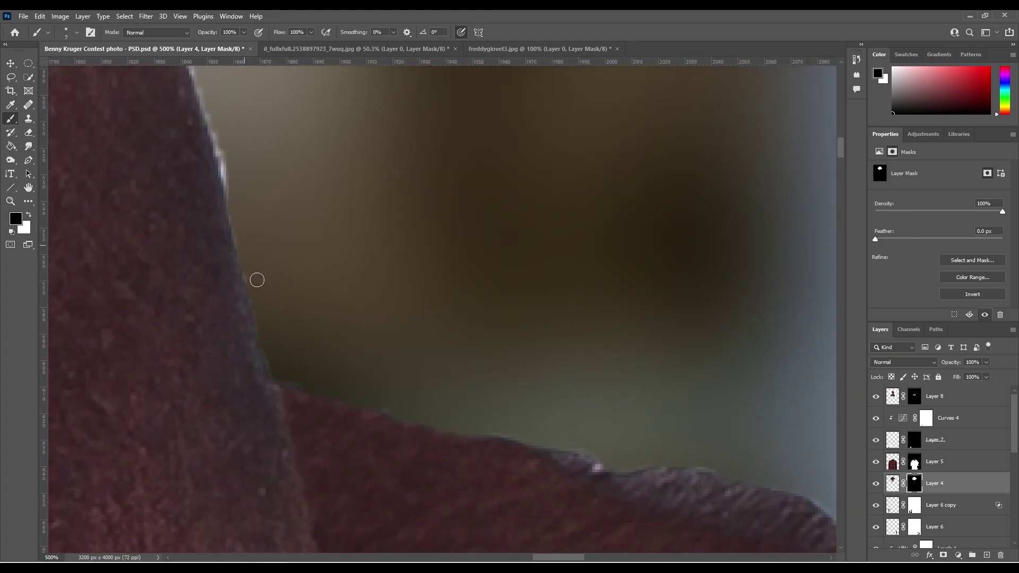
scroll(250, 271, up, 2)
scroll(224, 264, left, 2)
scroll(292, 212, left, 3)
scroll(365, 159, left, 3)
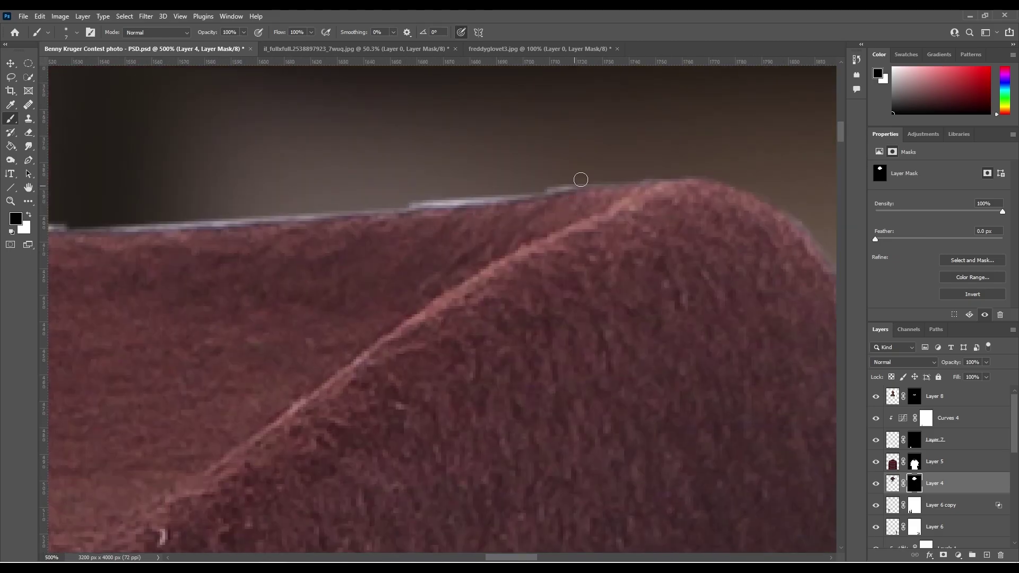
drag(307, 202, 626, 228)
scroll(216, 221, left, 5)
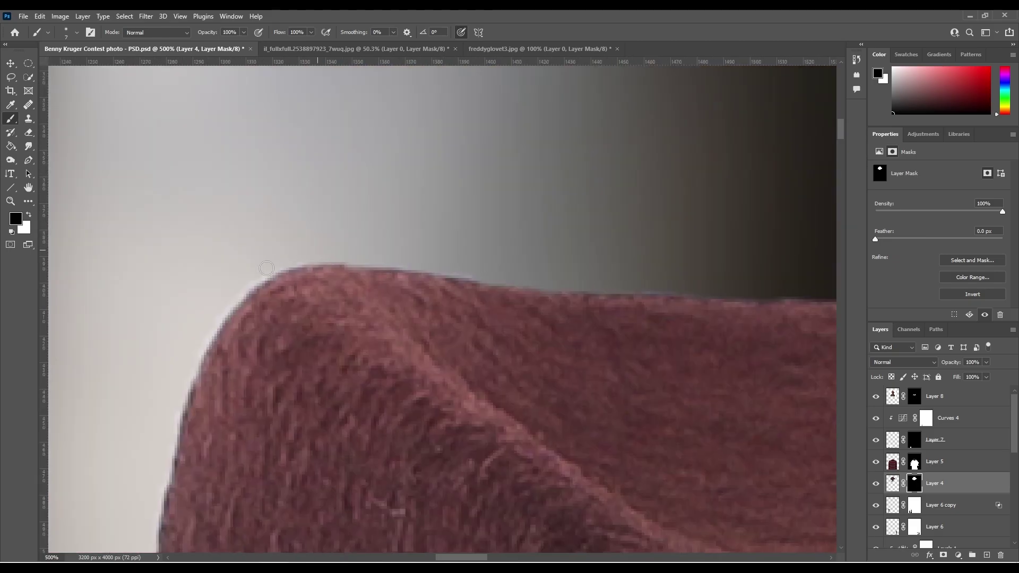
scroll(216, 428, down, 2)
scroll(247, 462, down, 3)
scroll(247, 462, down, 3)
scroll(248, 462, left, 3)
scroll(945, 467, down, 2)
Select the Benny layer's mask and fit the whole image on screen
click(940, 535)
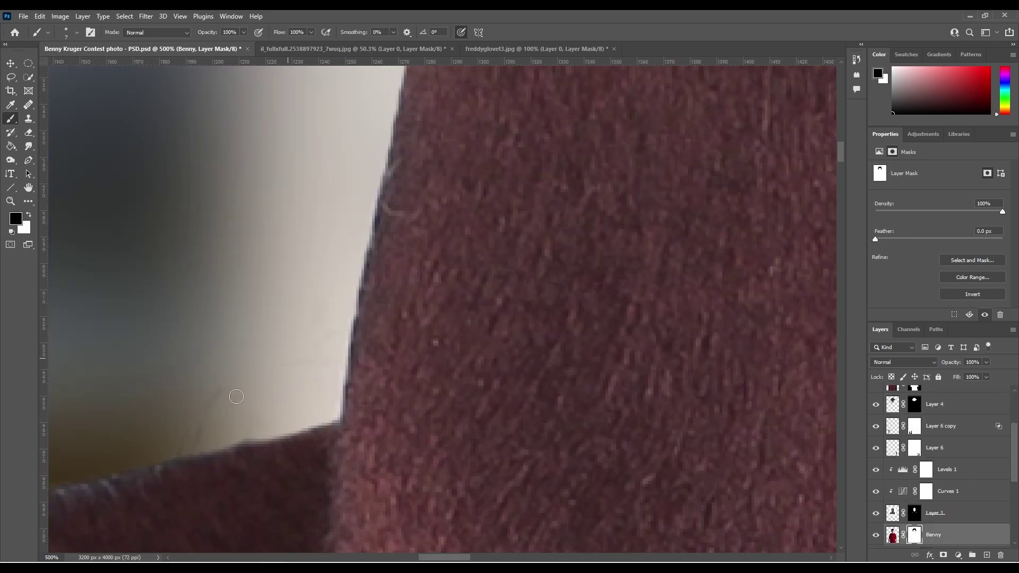
key(ctrl+0)
scroll(945, 467, up, 3)
On a new layer, paint dark shading over the hat lettering at 74% opacity
click(945, 493)
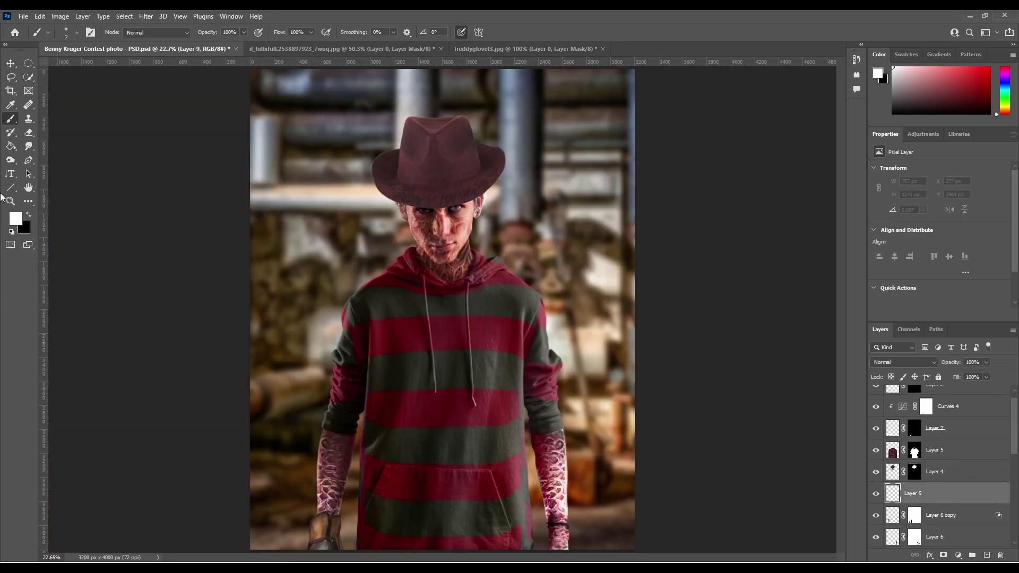
key(ctrl+shift+alt+n)
key(ctrl+plus)
key(ctrl+plus)
key(ctrl+plus)
drag(393, 207, 611, 165)
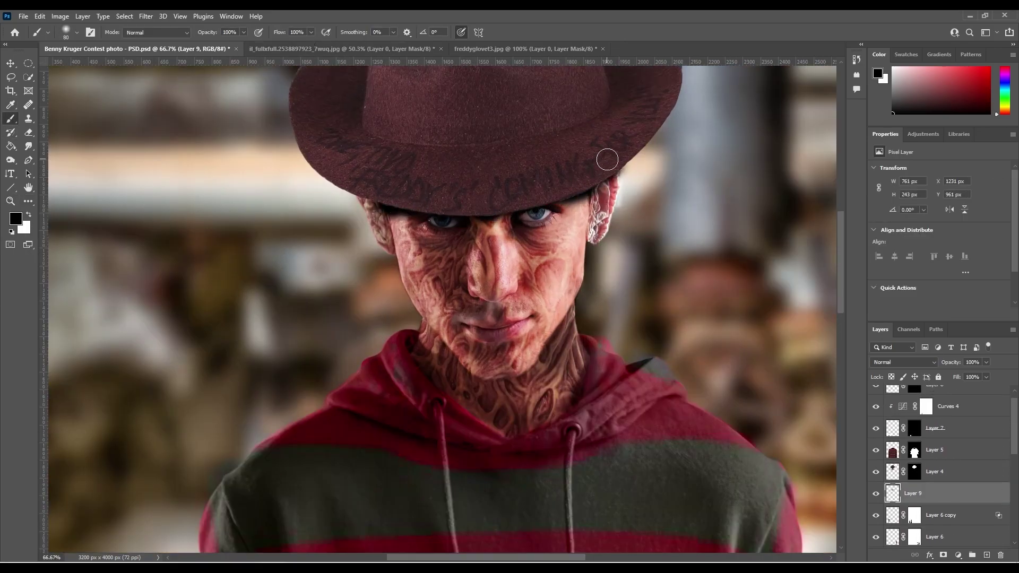
click(903, 362)
click(985, 362)
drag(989, 375, 974, 375)
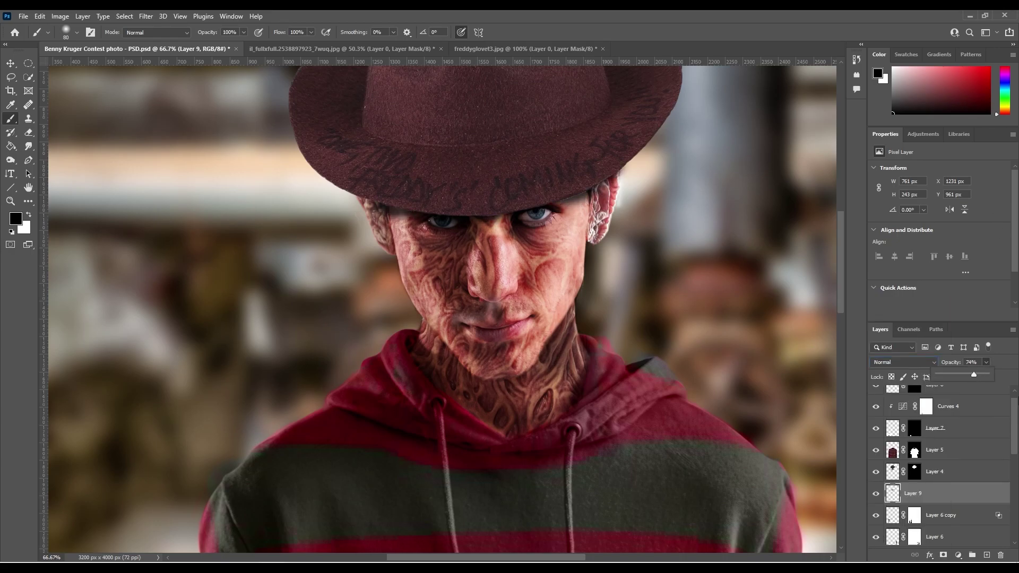
Add separate shading layers near the eye at 61% and right ear at 43% opacity
key(ctrl+shift+alt+n)
drag(484, 227, 505, 239)
drag(987, 374, 967, 375)
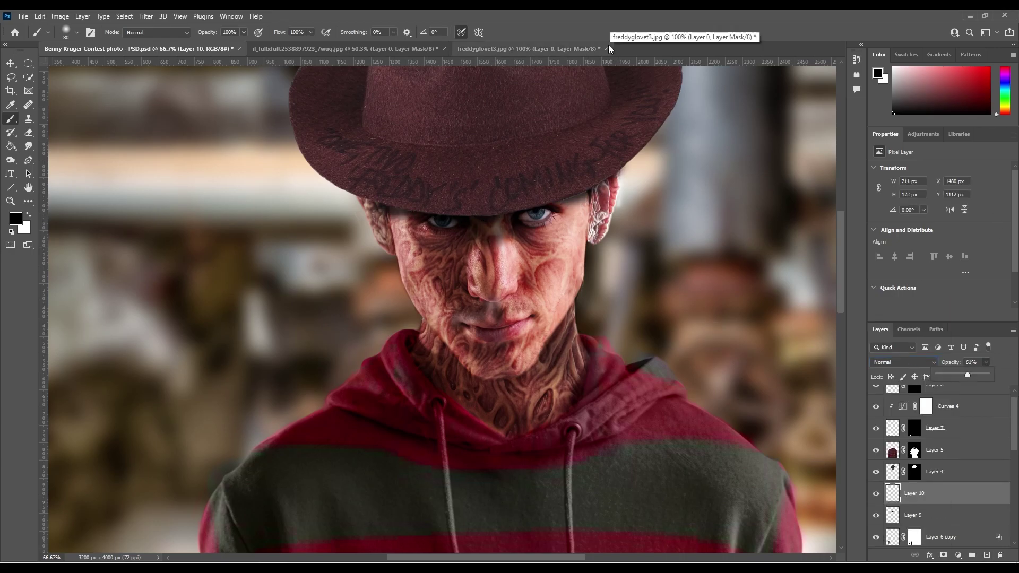
key(ctrl+shift+alt+n)
drag(576, 204, 594, 225)
click(986, 362)
drag(989, 375, 957, 372)
Create another new layer with a white mask and fit the image on screen
key(ctrl+shift+alt+n)
click(944, 555)
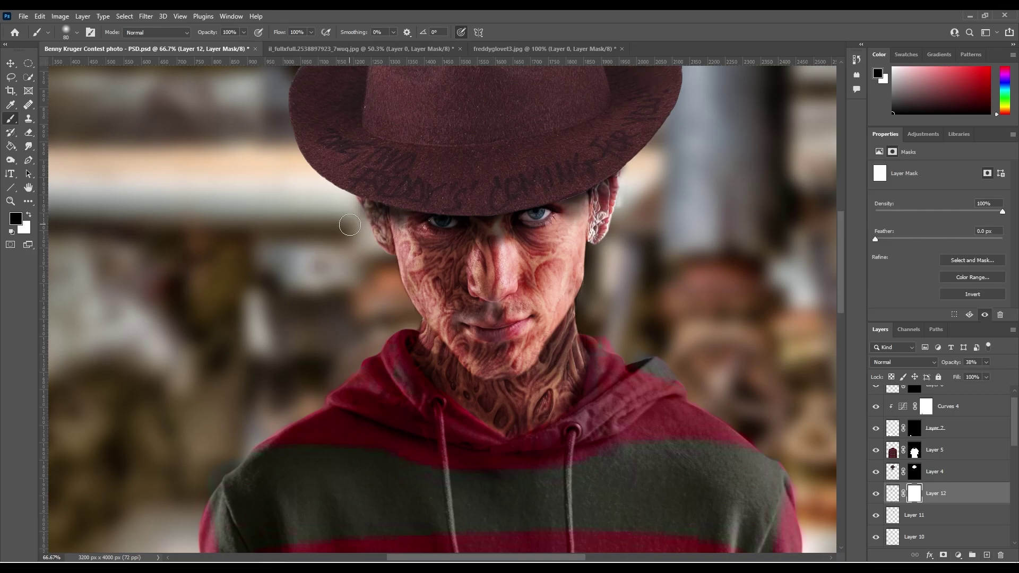
key(ctrl+0)
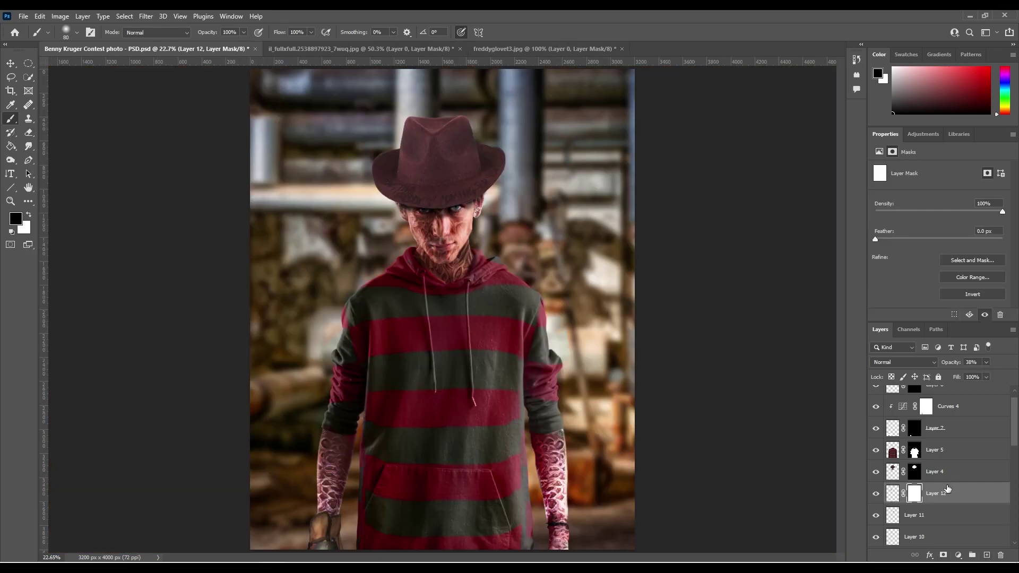
Step down to Layers 10 and 9 and zoom on the eye and face to check the shading
key(alt+bracketleft)
key(alt+bracketleft)
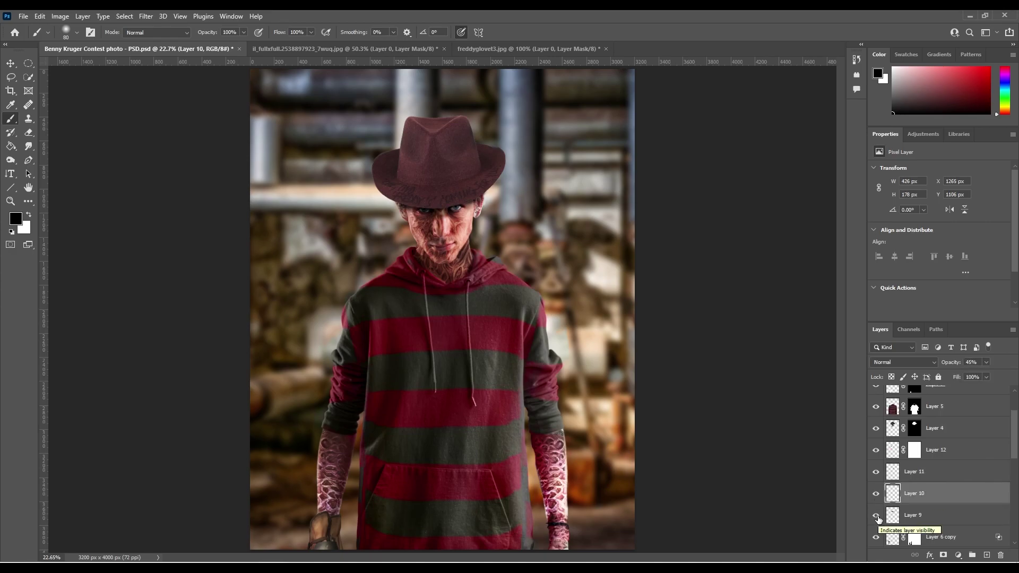
key(alt+bracketleft)
click(986, 362)
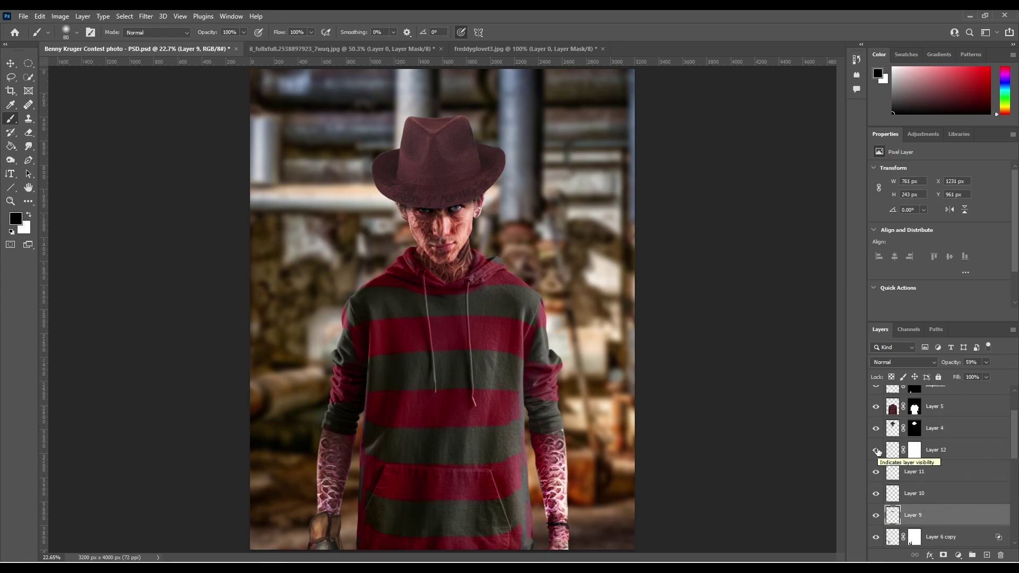
key(z)
click(463, 201)
scroll(940, 451, up, 2)
click(914, 483)
key(b)
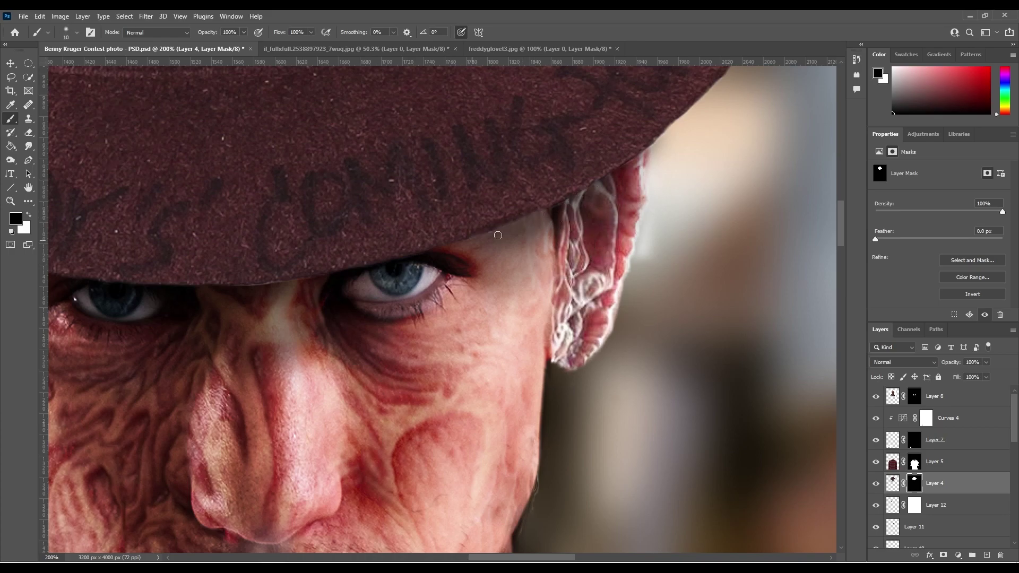
key(ctrl+0)
key(z)
click(499, 265)
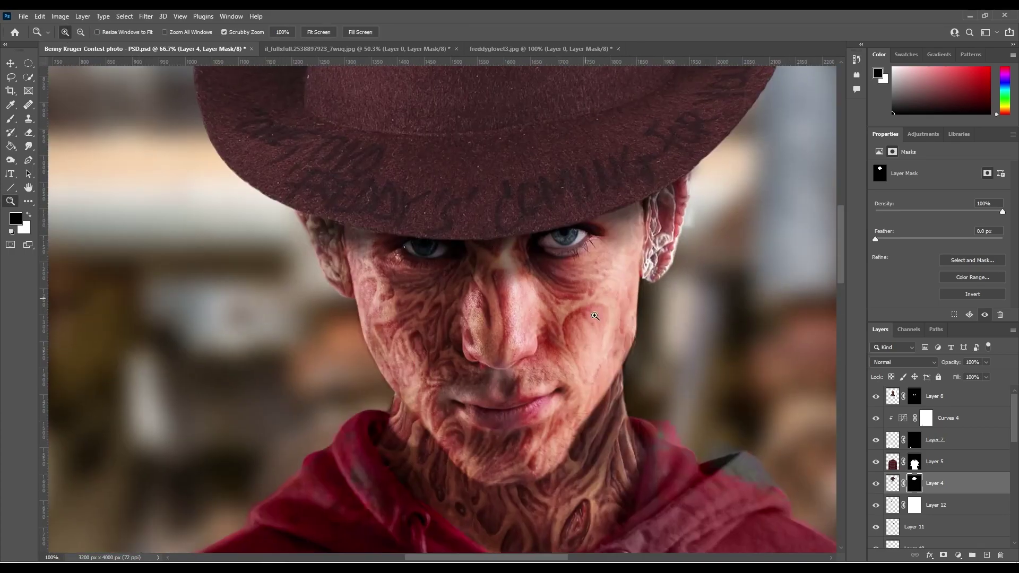
key(ctrl+0)
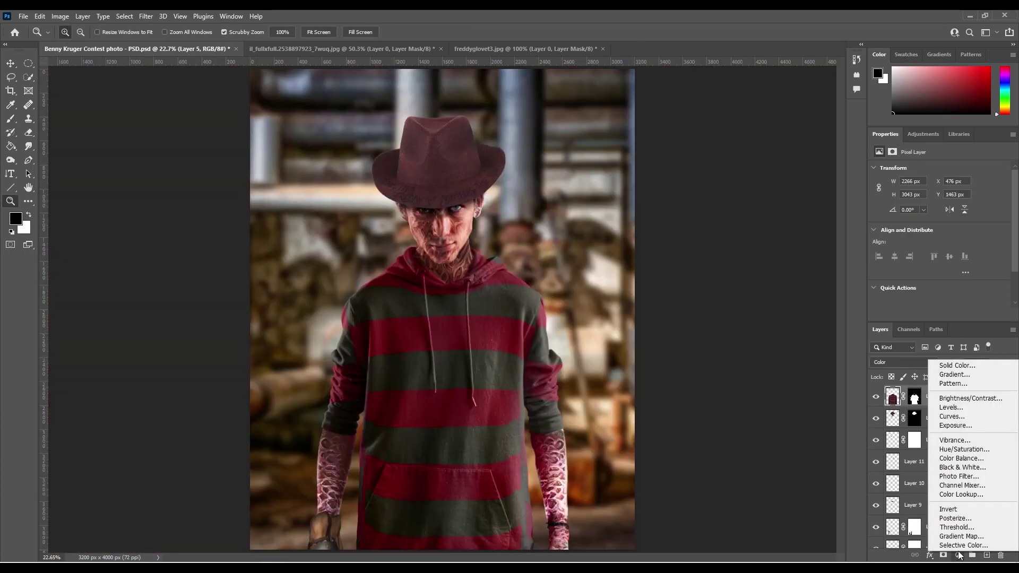
Push the background Selective Color Neutrals toward yellow, +35
drag(1014, 408, 1014, 499)
click(926, 485)
click(949, 180)
click(928, 249)
drag(939, 245, 962, 246)
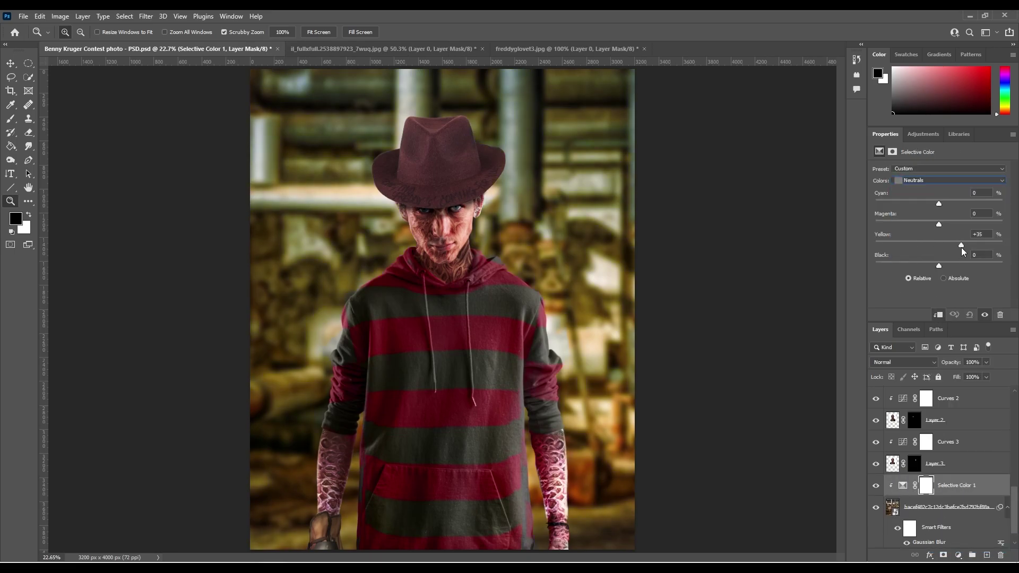
Add a Color Lookup adjustment and try several looks, including Moonlight
scroll(940, 467, up, 5)
click(950, 396)
click(959, 171)
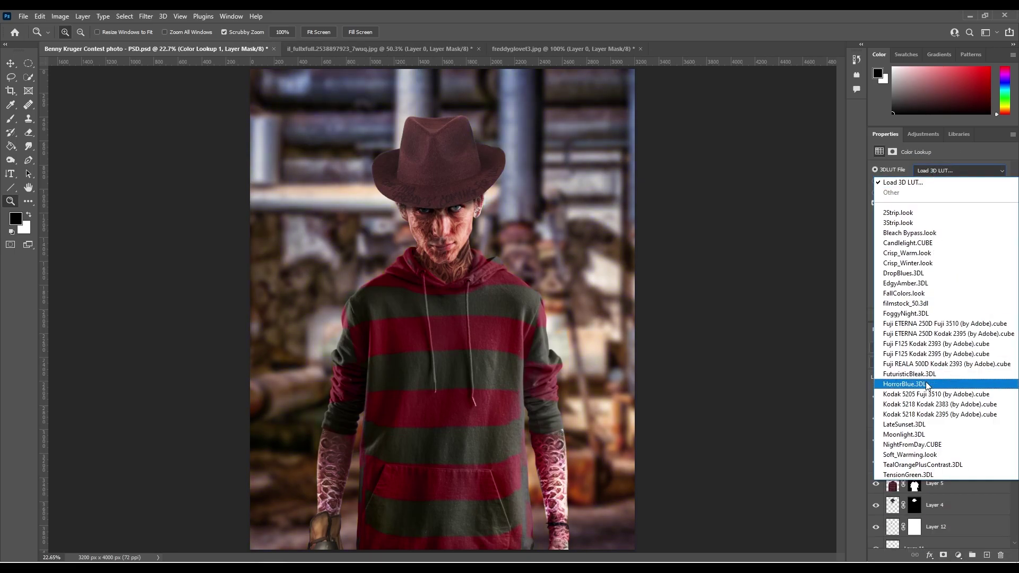
click(925, 381)
click(960, 170)
click(936, 439)
click(960, 170)
click(913, 313)
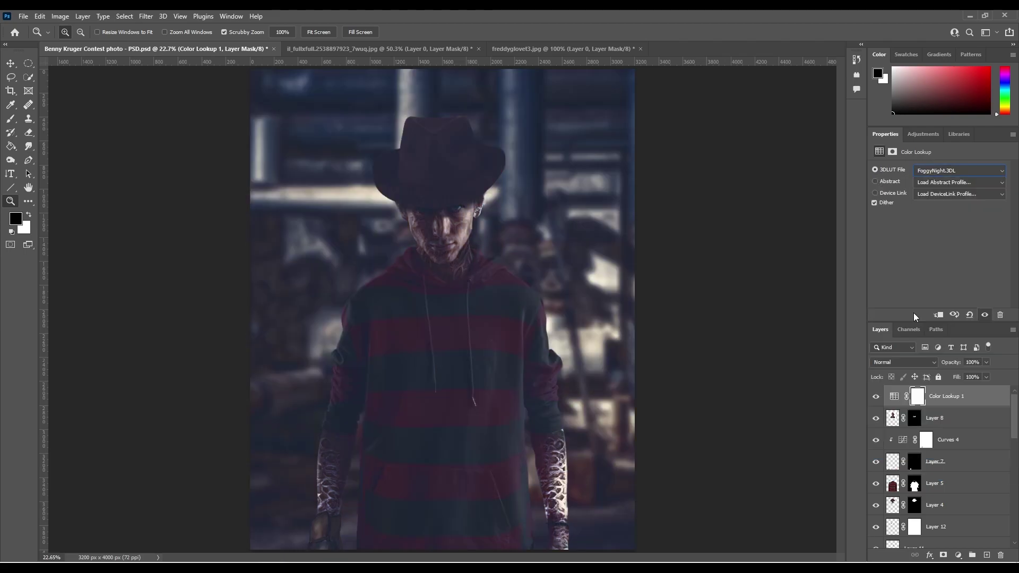
click(960, 171)
click(913, 325)
key(Down)
key(Down)
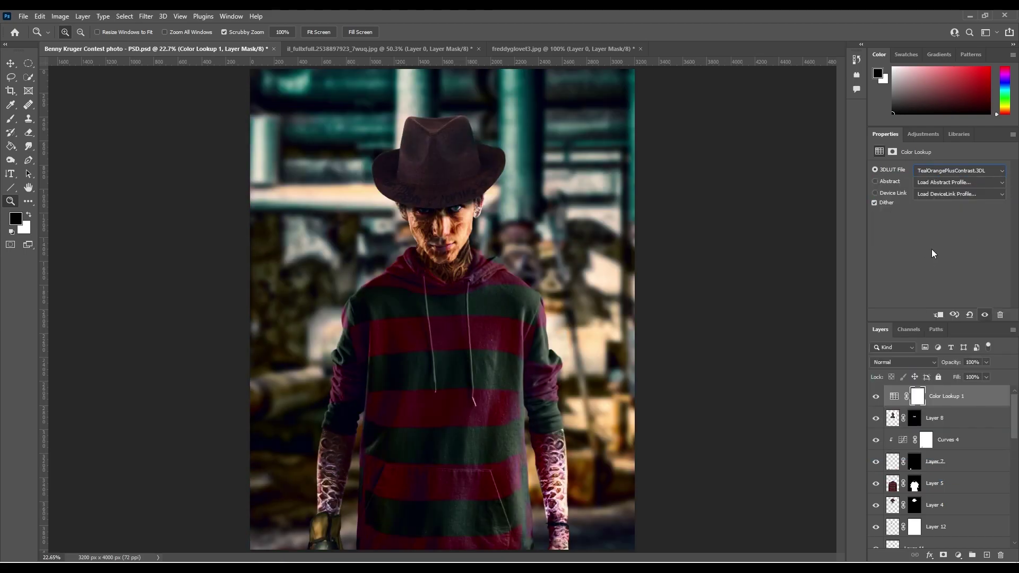
key(Down)
key(Down)
click(896, 399)
Add a Color Balance adjustment above Levels 2 and nudge its sliders toward yellow and red
scroll(940, 467, down, 5)
click(948, 486)
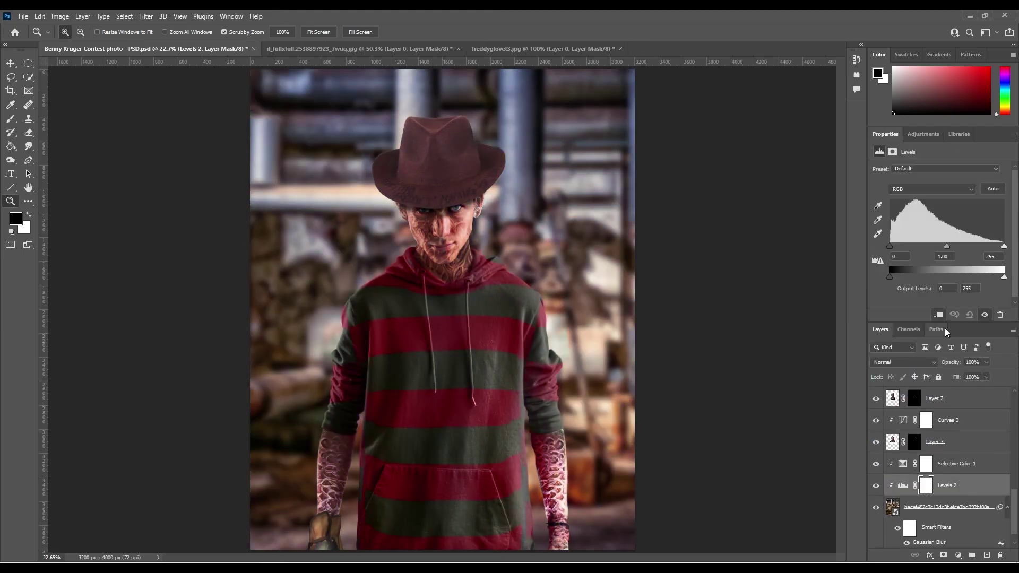
click(959, 557)
click(976, 441)
click(948, 169)
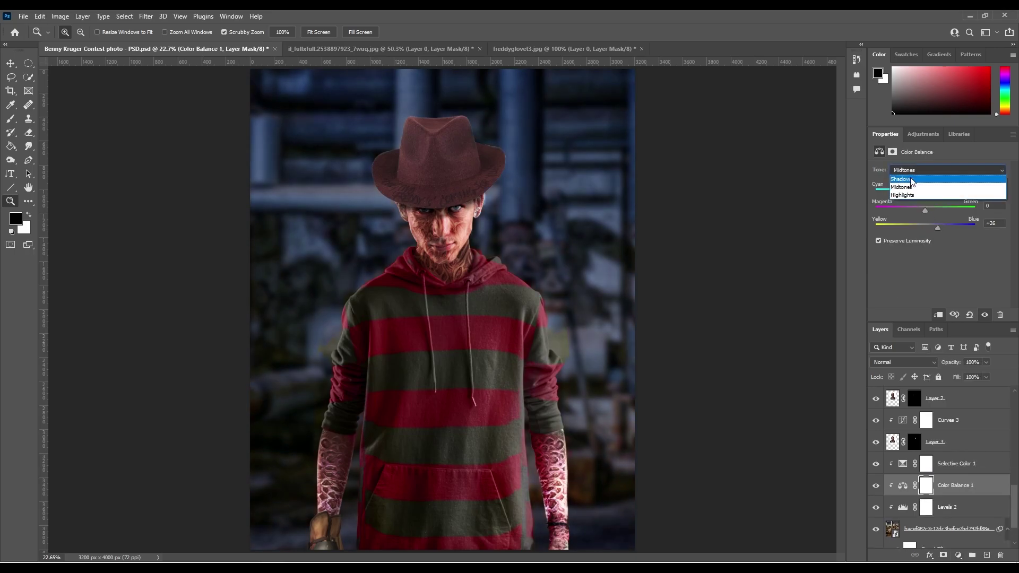
click(908, 181)
drag(926, 228, 910, 229)
drag(925, 193, 929, 193)
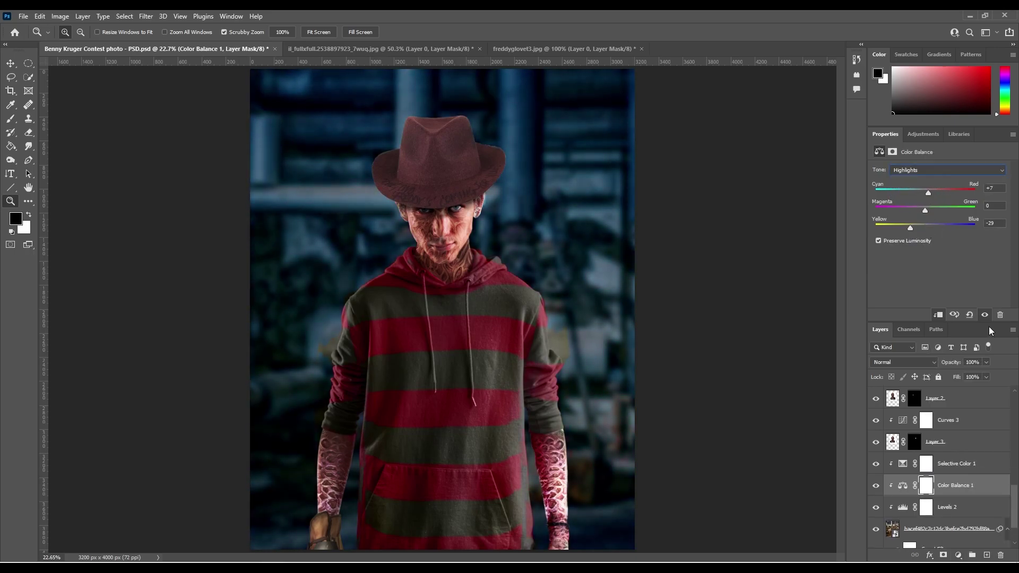
drag(1015, 504, 1018, 402)
click(969, 398)
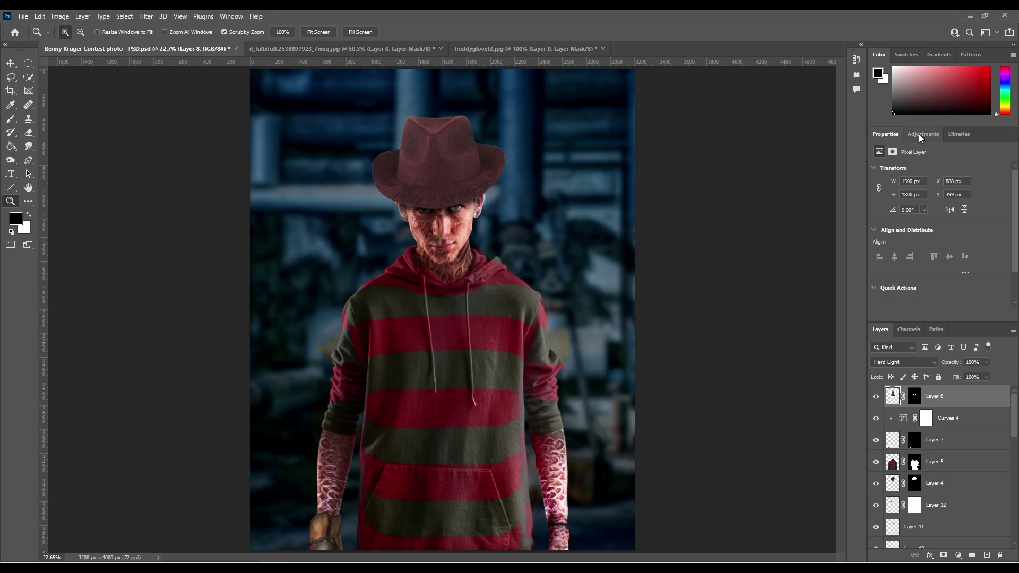
Group the layers and add a Color Balance on top shifted toward cyan, -28
key(ctrl+g)
click(959, 556)
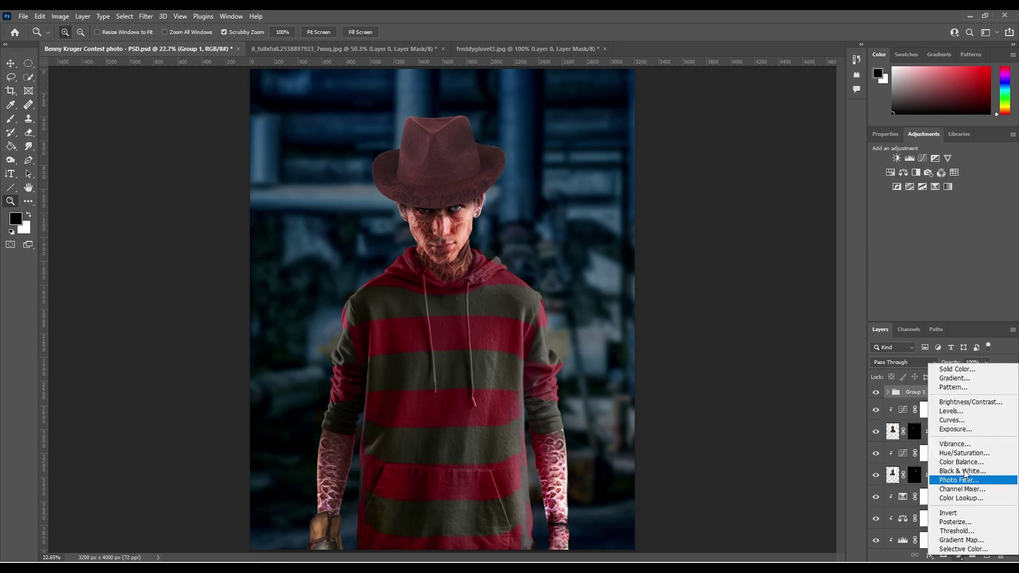
click(956, 471)
drag(925, 193, 912, 192)
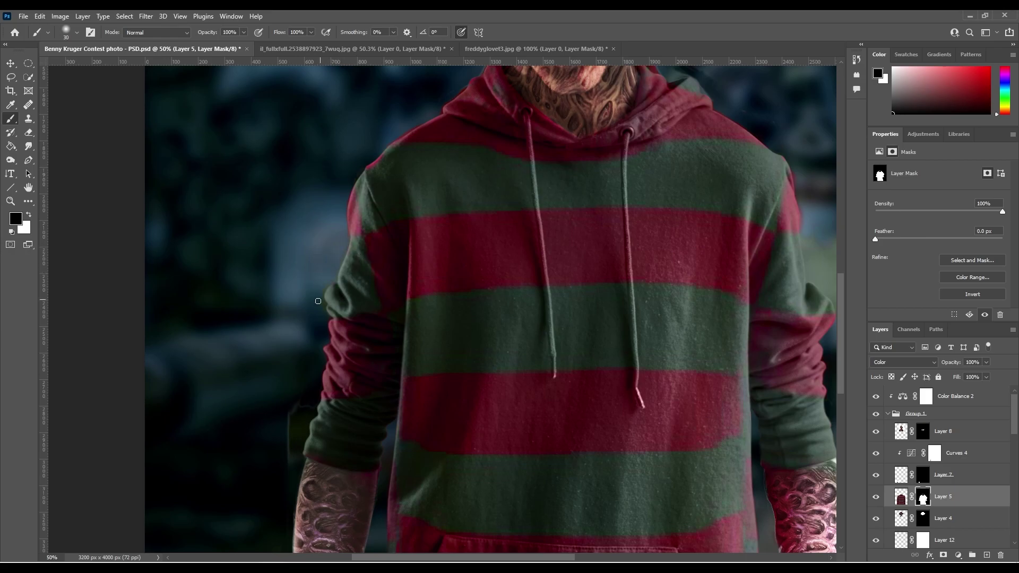
Inspect the sweater and forearm up close with a smaller brush on Layer 5
mouse_move(358, 451)
mouse_down()
mouse_move(207, 424)
mouse_move(379, 145)
mouse_up()
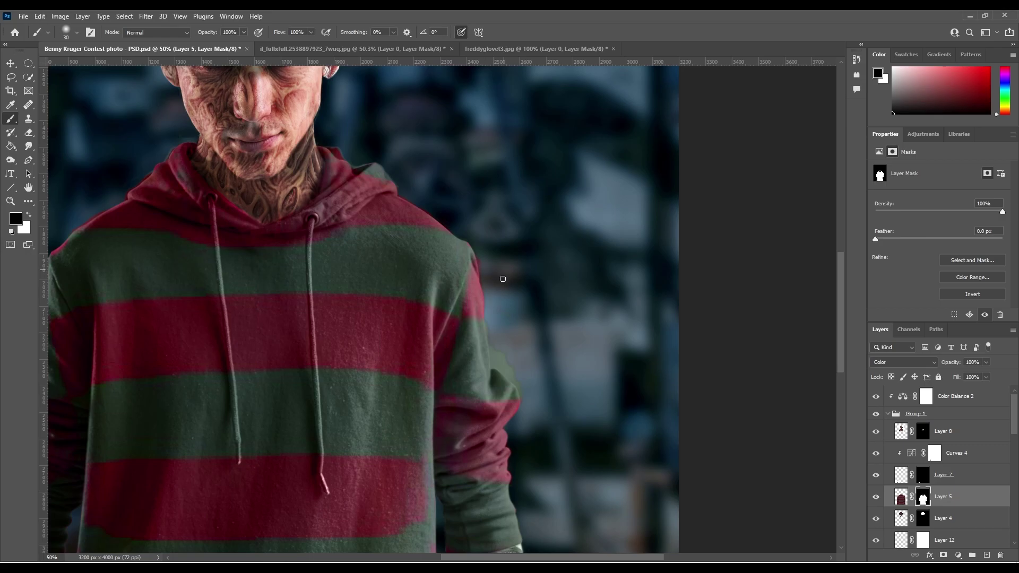
drag(499, 365, 558, 369)
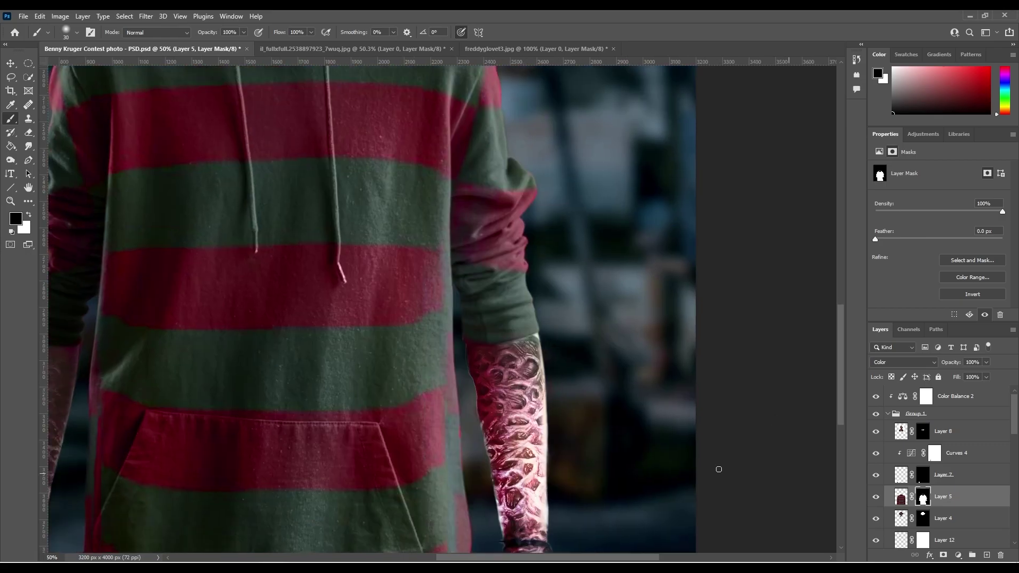
scroll(511, 345, up, 5)
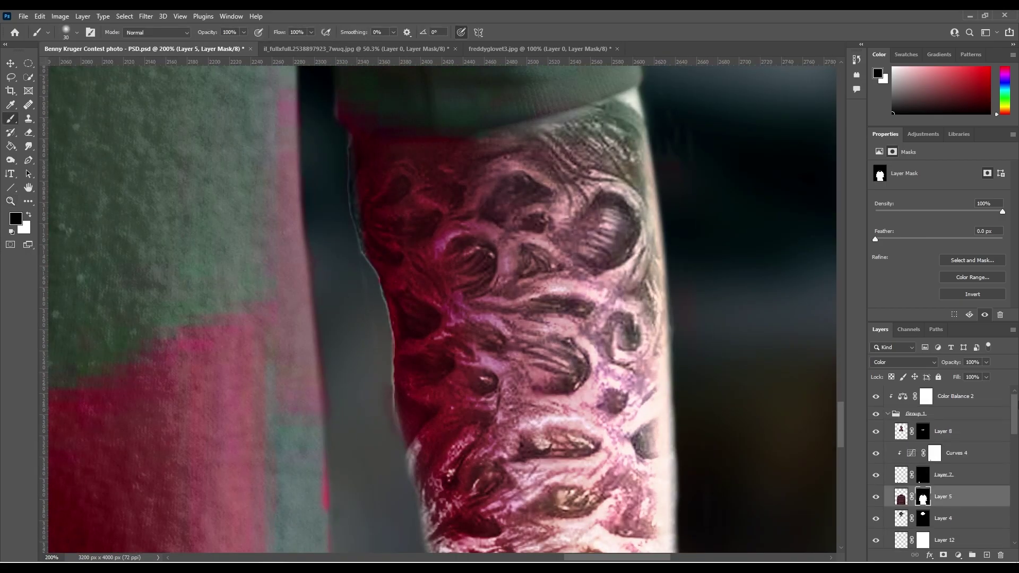
key(alt+bracketleft)
key(alt+bracketleft)
key(alt+bracketleft)
key(bracketleft)
key(bracketleft)
key(alt+bracketleft)
key(alt+bracketleft)
key(alt+bracketleft)
key(alt+bracketleft)
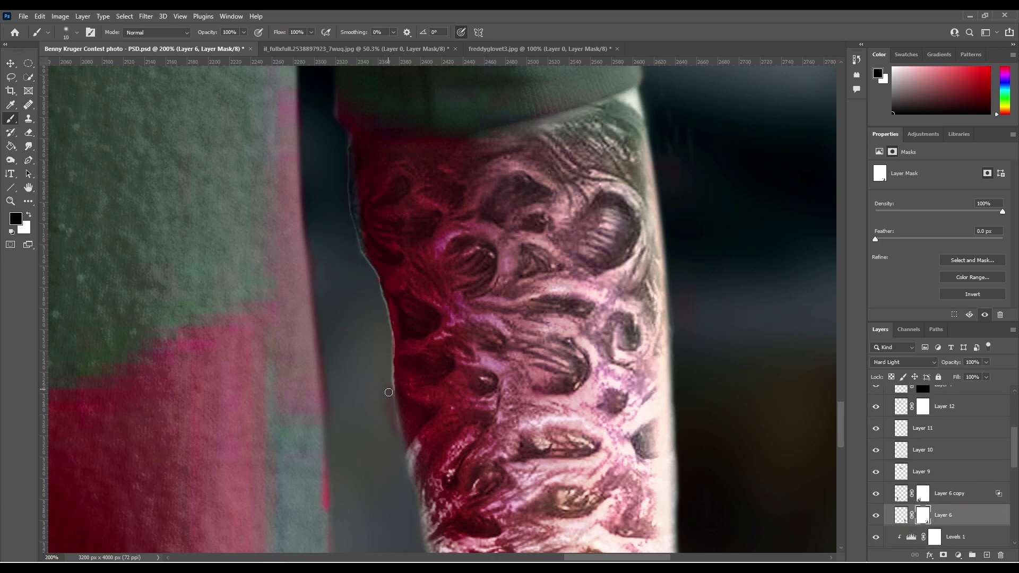
key(alt+bracketright)
key(alt+bracketright)
key(alt+bracketright)
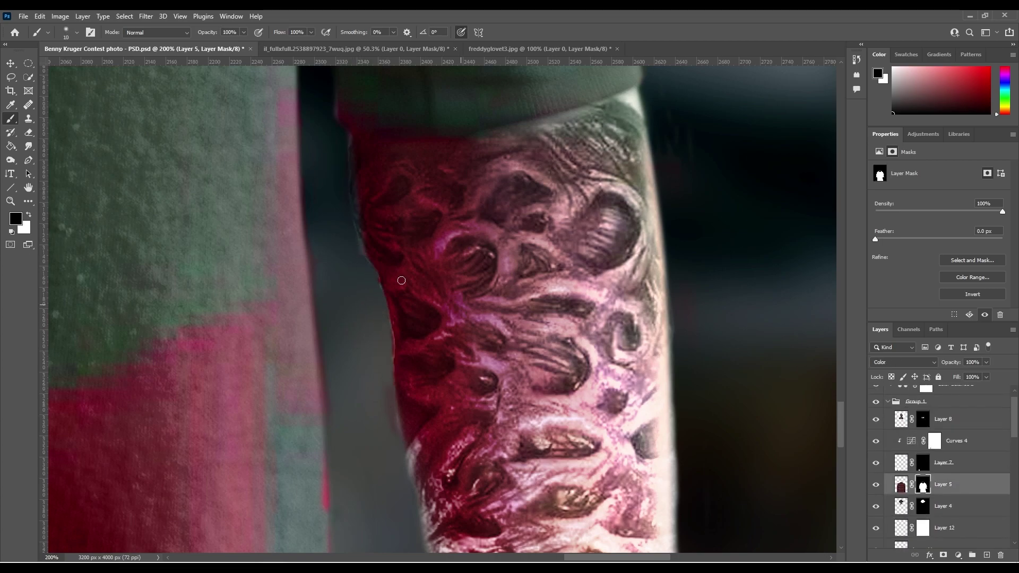
Pan up to the neck and switch between Layer 8 and the Benny layer
scroll(674, 340, down, 3)
scroll(680, 498, right, 2)
scroll(360, 337, up, 5)
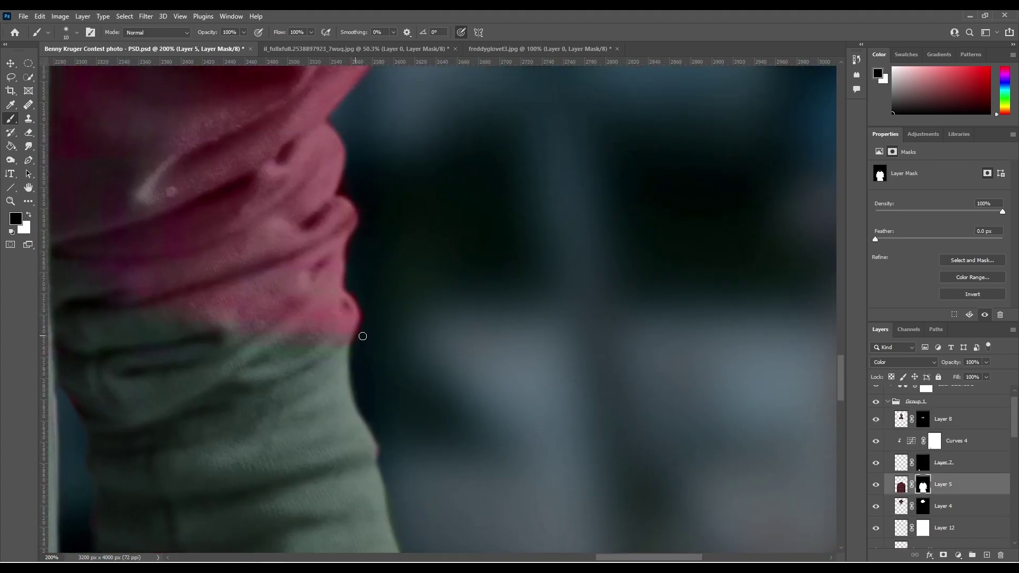
scroll(416, 251, up, 5)
scroll(382, 166, left, 5)
scroll(312, 262, up, 5)
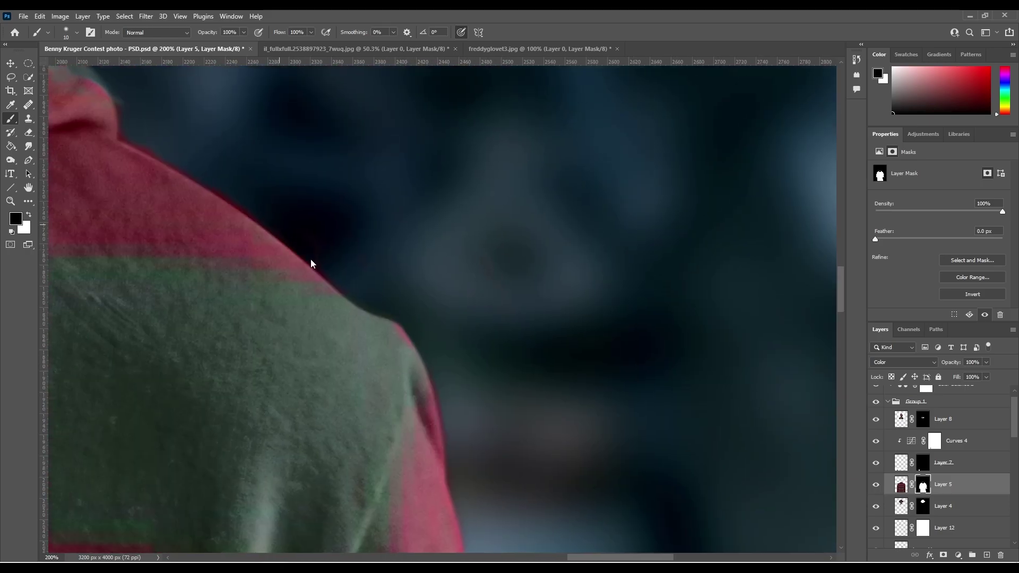
scroll(220, 186, up, 5)
scroll(157, 226, up, 3)
scroll(157, 227, left, 5)
ctrl+click(257, 244)
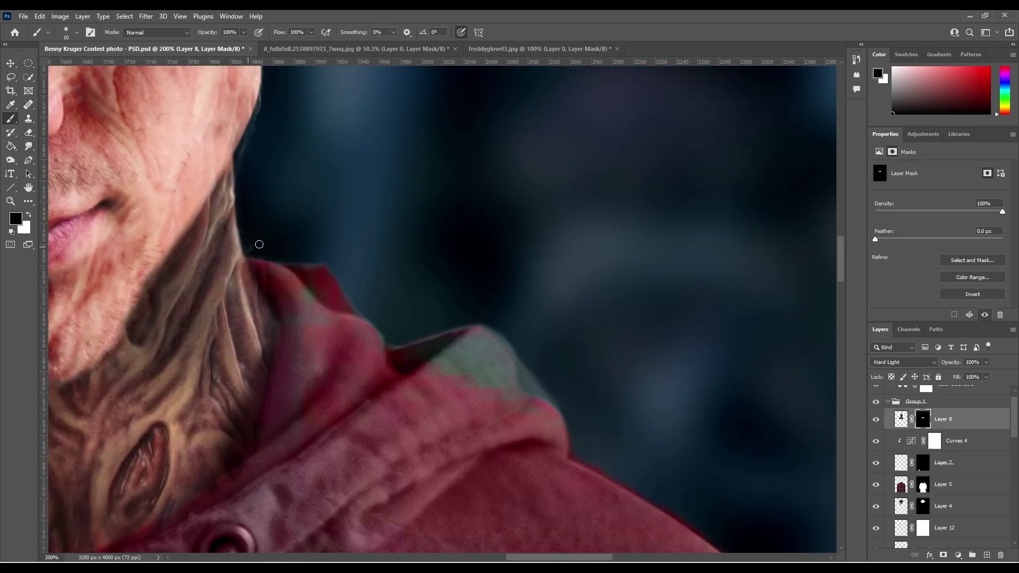
scroll(478, 380, up, 3)
scroll(477, 380, right, 3)
ctrl+click(478, 380)
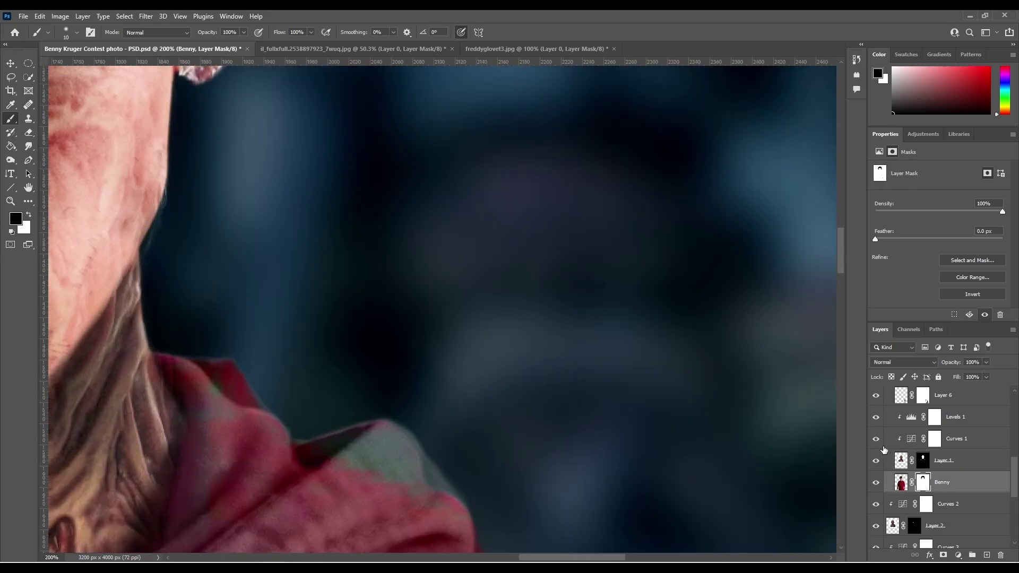
ctrl+click(171, 237)
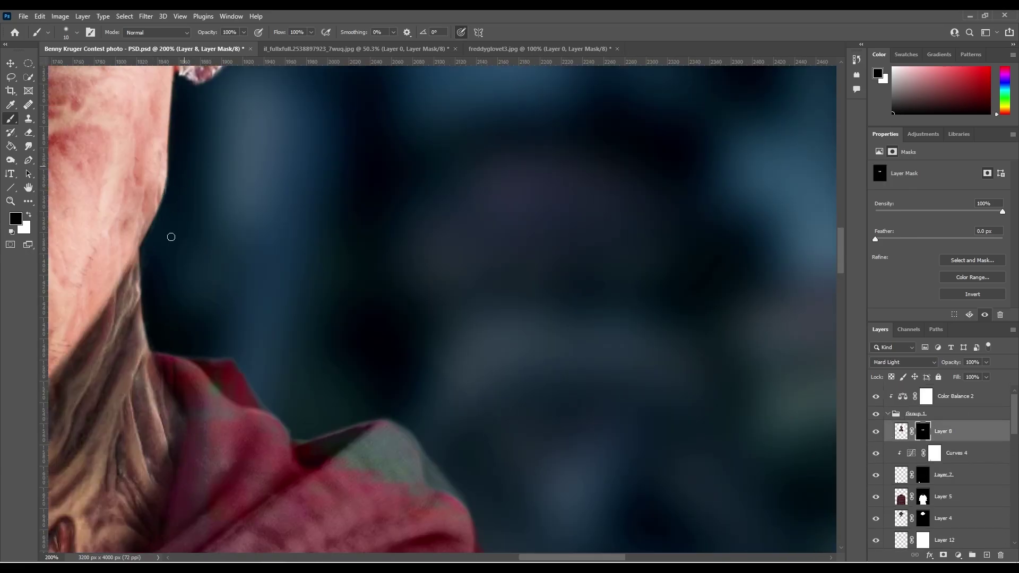
Zoom on the hat brim and ear, toggling Layer 3 and leaving it hidden
key(z)
key(ctrl+0)
click(477, 255)
scroll(892, 482, down, 1)
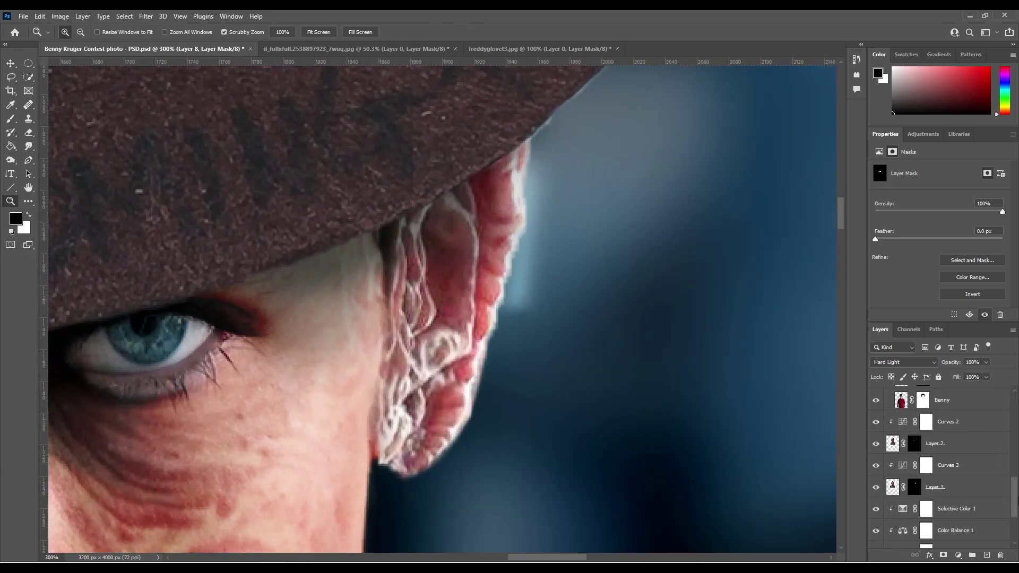
scroll(892, 482, down, 2)
scroll(892, 446, down, 2)
click(935, 475)
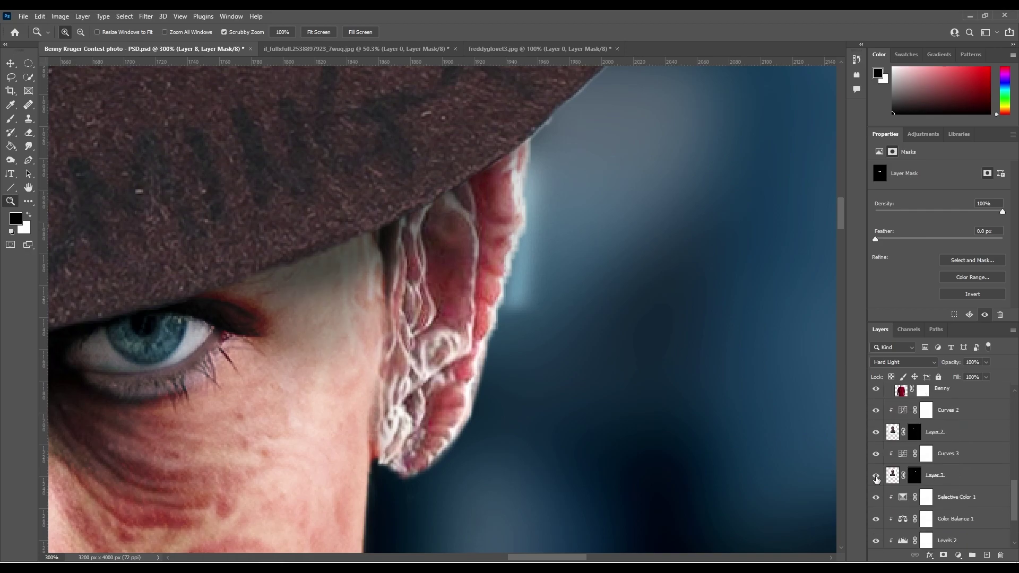
click(876, 476)
click(877, 476)
key(b)
key(ctrl+0)
click(877, 478)
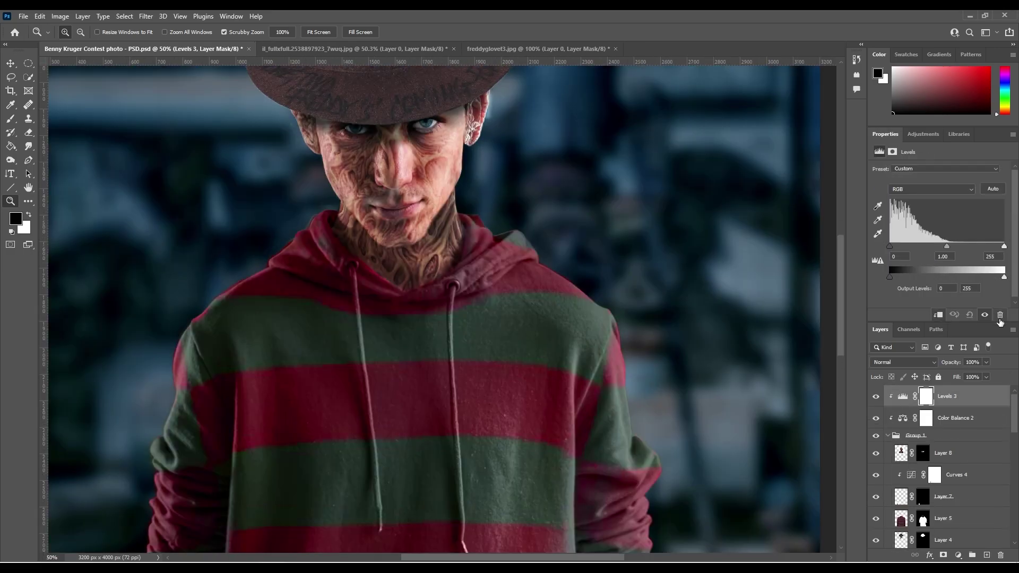
Delete the extra Levels 3 adjustment and select Curves 3 in the layer stack
click(943, 402)
scroll(950, 467, down, 3)
scroll(956, 473, down, 3)
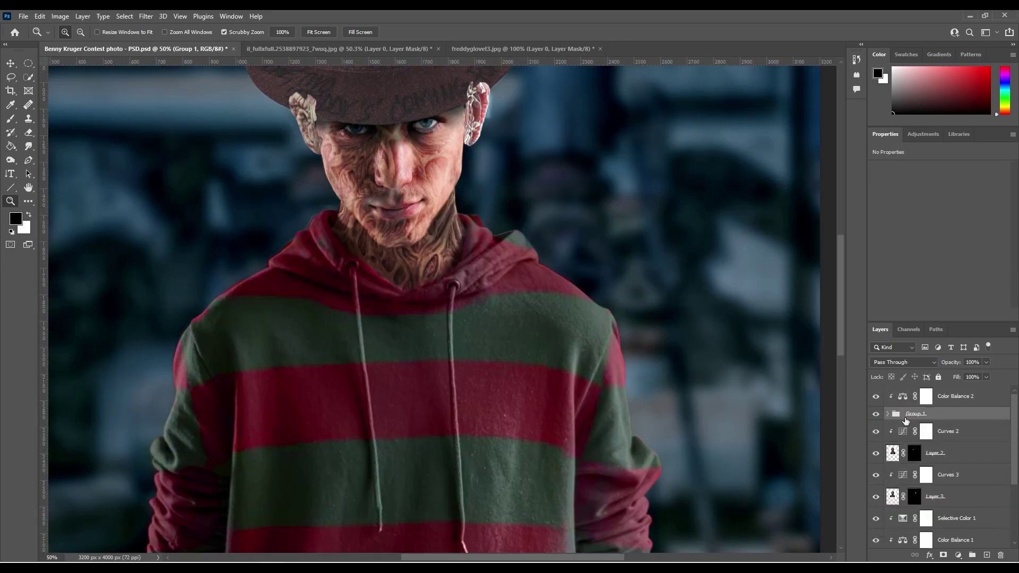
scroll(961, 479, down, 2)
scroll(960, 479, down, 2)
scroll(924, 467, down, 2)
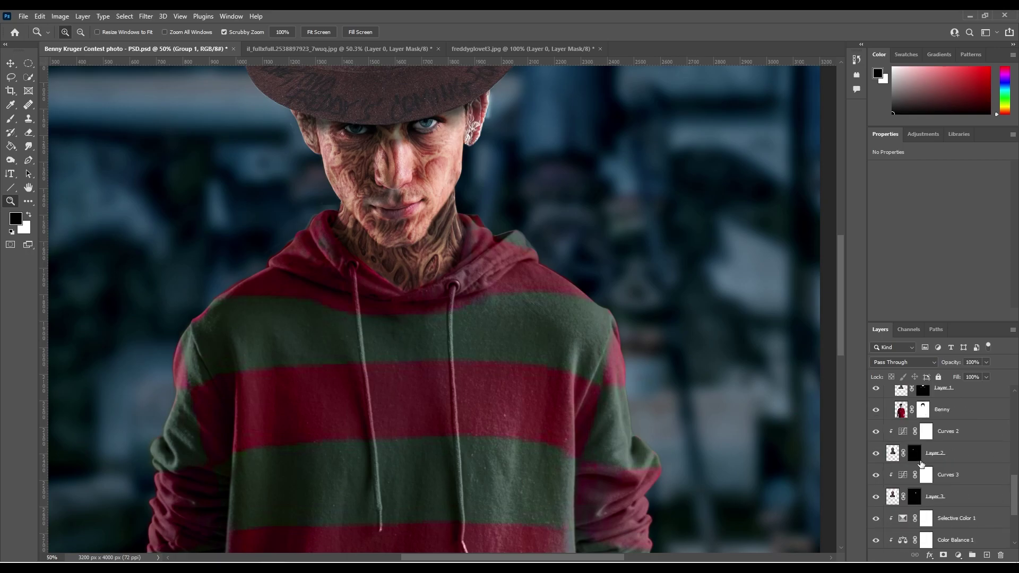
click(903, 475)
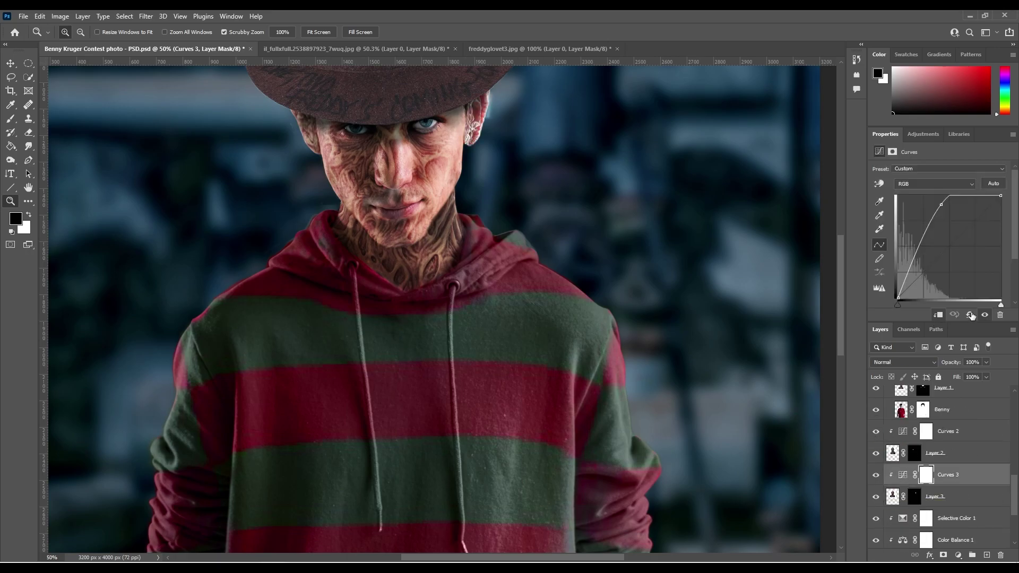
Zoom in on the burned face and step through the layer masks with the Brush
key(alt+bracketright)
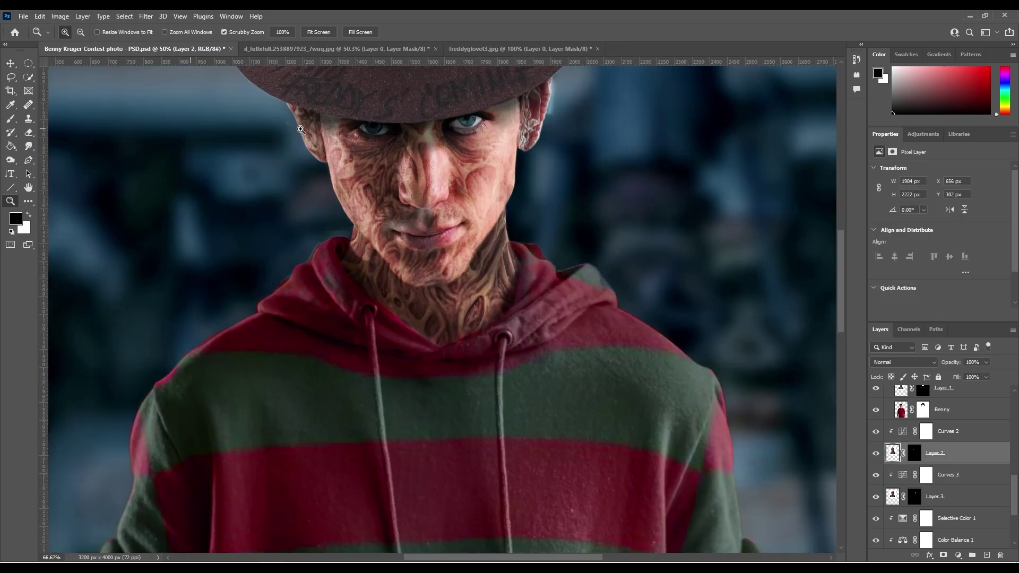
scroll(292, 143, up, 5)
key(b)
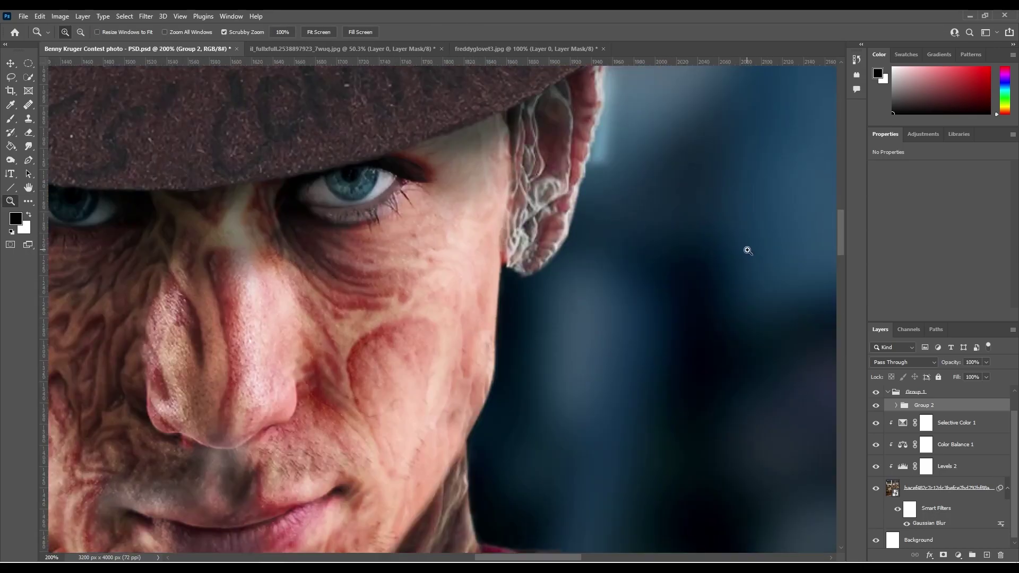
key(b)
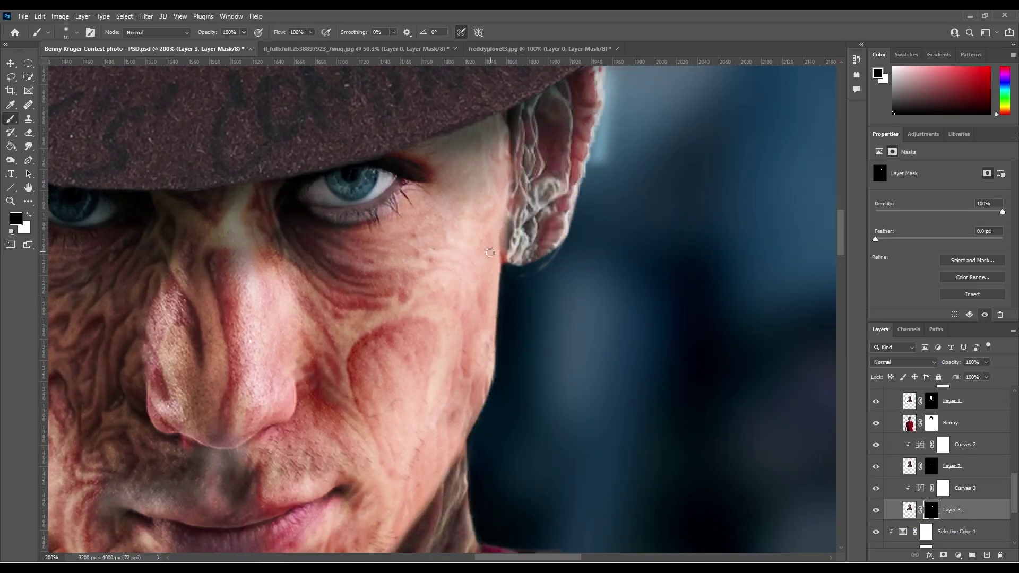
key(alt+bracketright)
key(alt+bracketright)
key(alt+bracketright)
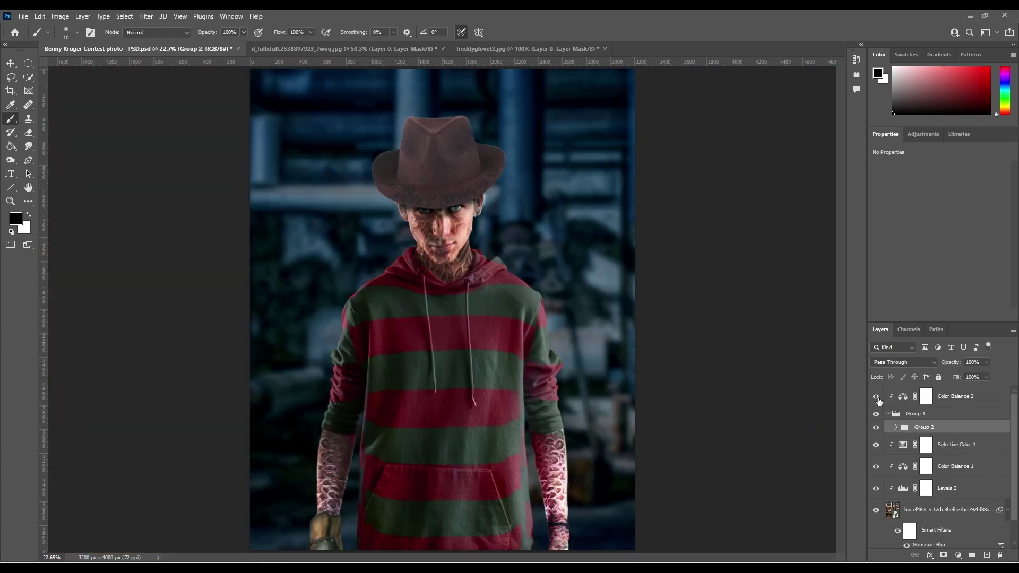
Cap the Levels output white at 145 and mask the face, body edges and arms brighter
mouse_move(1005, 277)
mouse_down()
mouse_move(960, 277)
mouse_move(953, 288)
mouse_up()
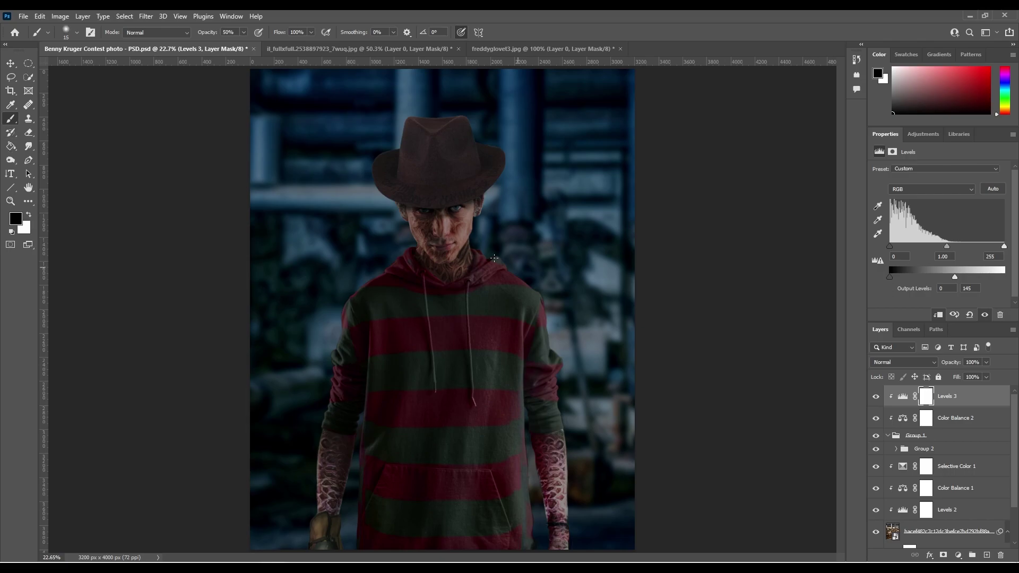
mouse_move(494, 258)
mouse_down()
mouse_move(451, 213)
mouse_move(341, 296)
mouse_up()
drag(510, 276, 563, 520)
drag(325, 393, 344, 468)
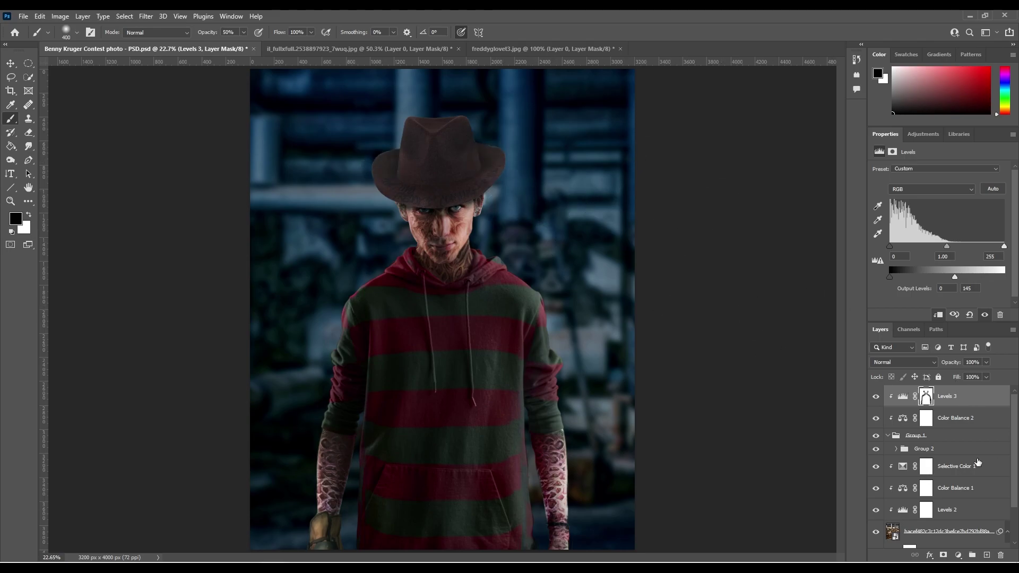
click(889, 424)
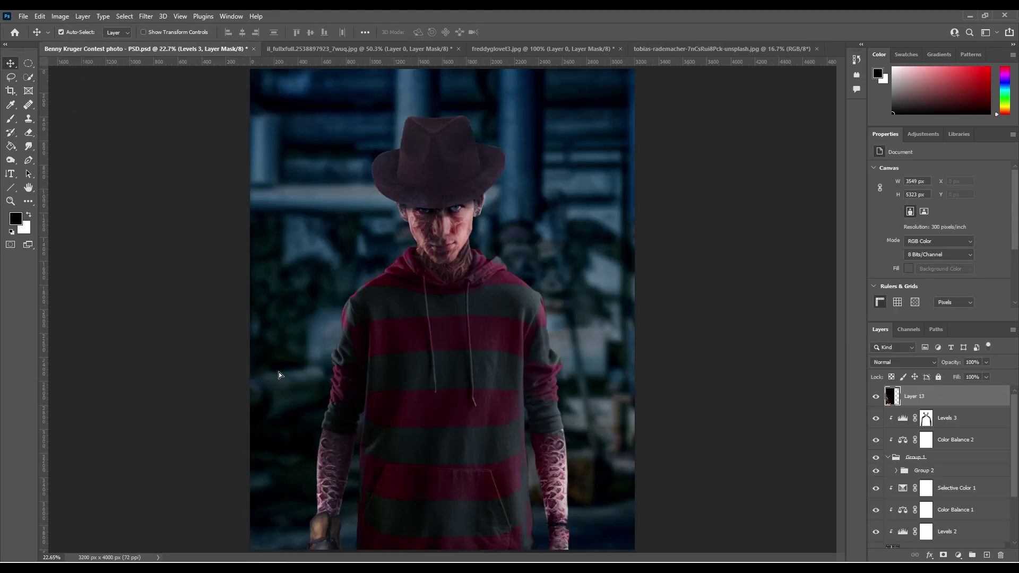
Place a blended flame photo along the left edge with a clipped Levels adjustment
click(903, 362)
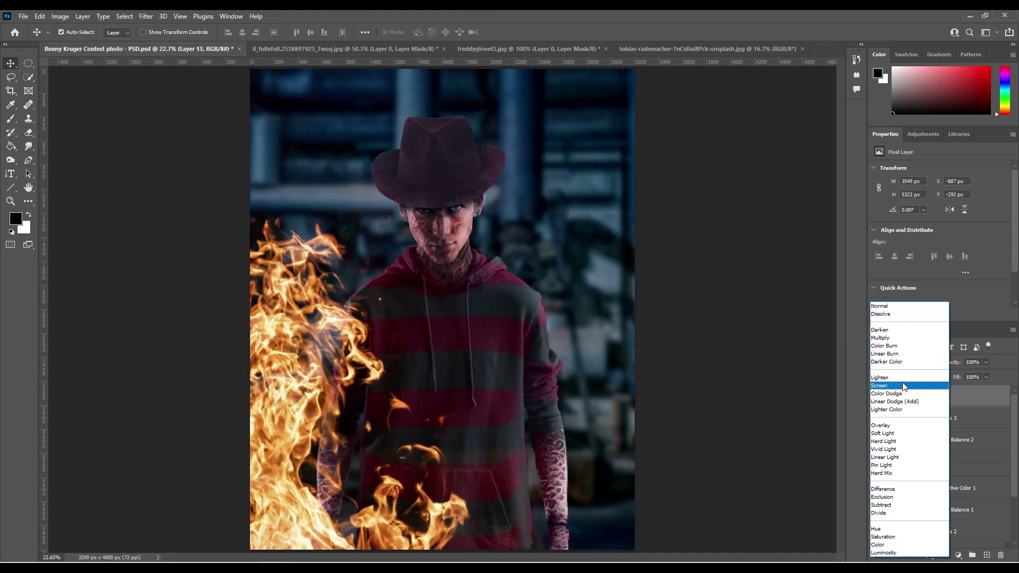
click(899, 387)
drag(256, 524, 279, 530)
click(924, 133)
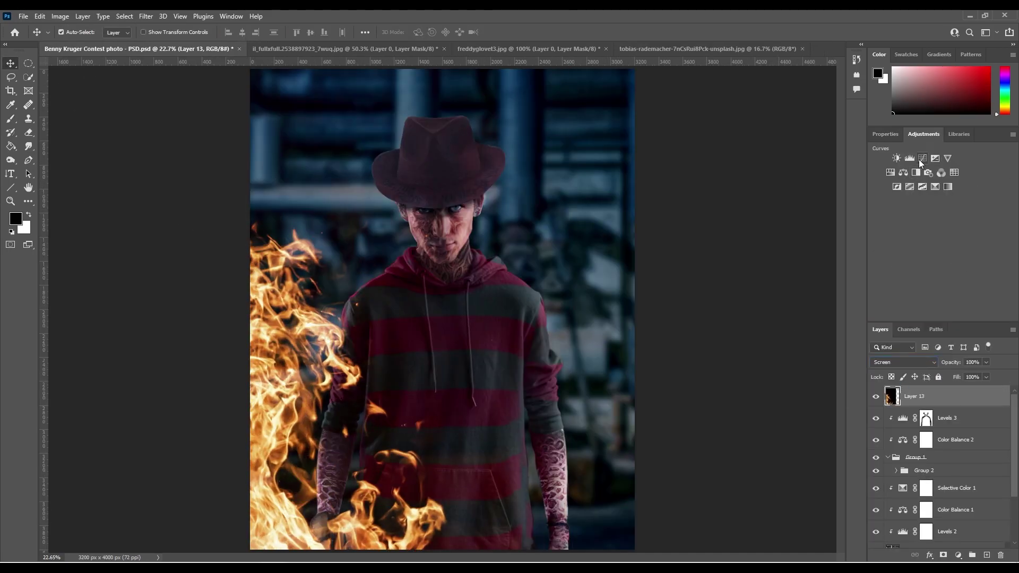
click(919, 159)
Add a mirrored second flame photo on the right edge with a clipped darkening Levels
click(706, 48)
mouse_move(505, 318)
mouse_down()
mouse_move(576, 394)
mouse_move(656, 244)
mouse_up()
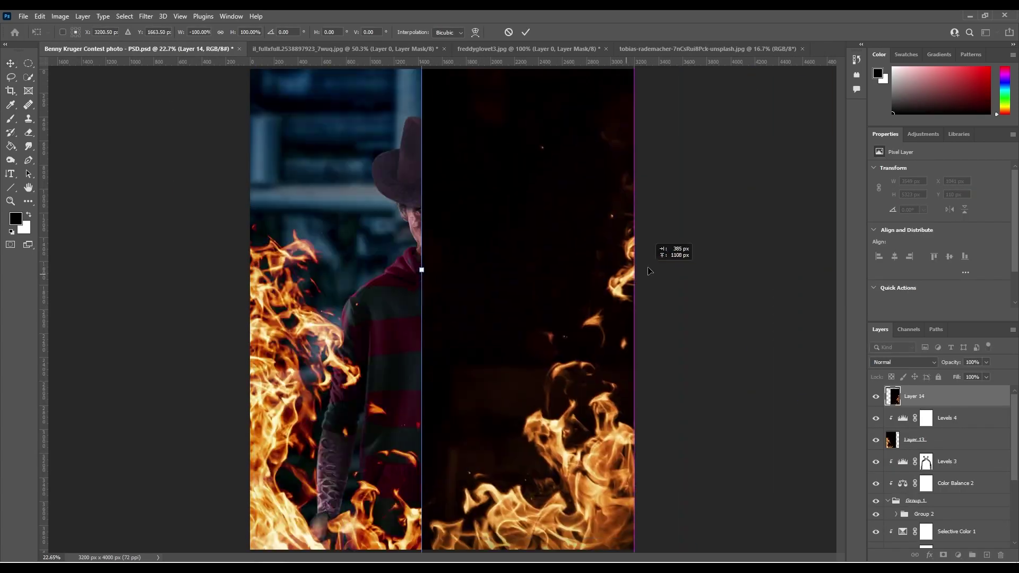
key(shift+alt+s)
drag(773, 391, 814, 307)
click(923, 134)
click(910, 158)
key(ctrl+alt+g)
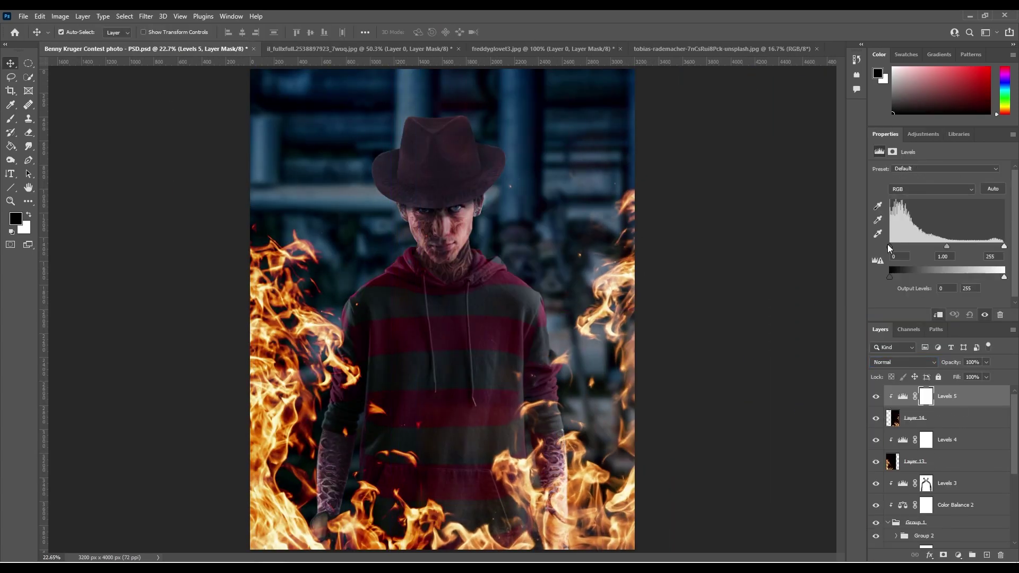
drag(890, 245, 914, 245)
Add a third flame photo, rotated to frame the top right
click(720, 48)
drag(441, 298, 478, 265)
key(shift+alt+s)
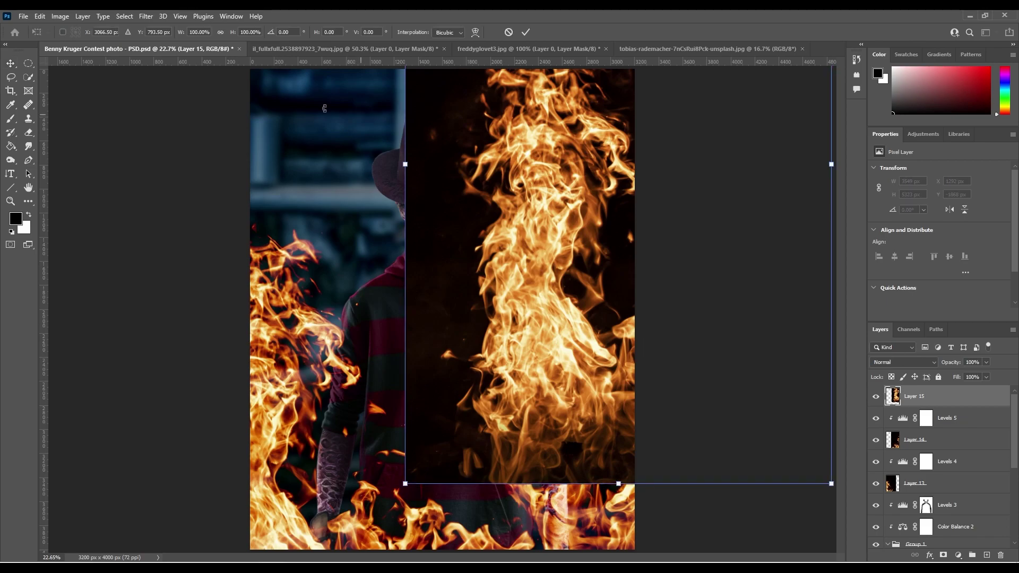
key(ctrl+t)
drag(743, 160, 535, 35)
click(525, 31)
click(923, 134)
Duplicate the top flames to the top-left and clip darkening Levels adjustments to them
key(ctrl+j)
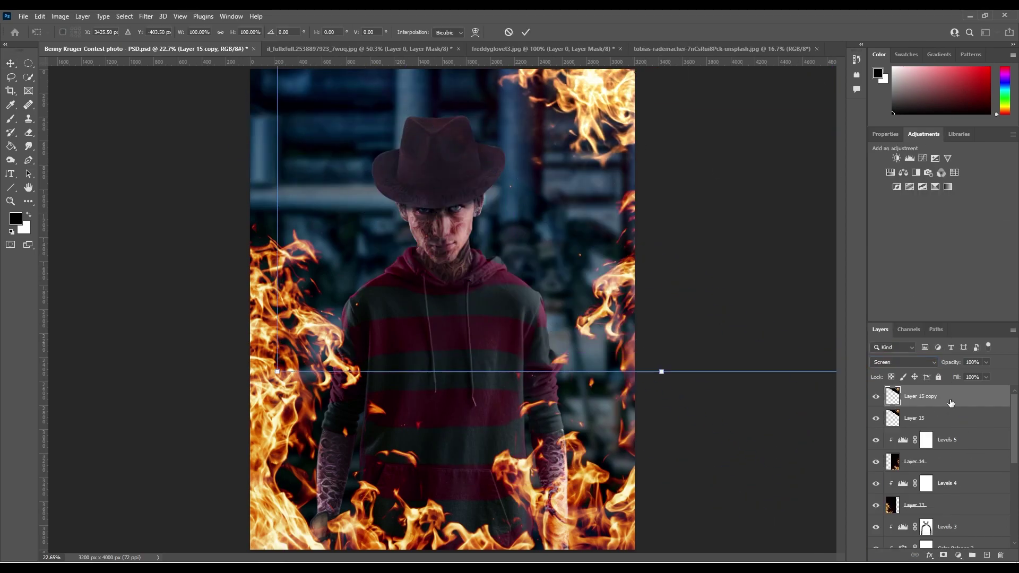
key(ctrl+t)
drag(661, 372, 531, 318)
key(Return)
click(913, 418)
click(910, 158)
key(ctrl+alt+g)
drag(889, 245, 911, 245)
click(921, 396)
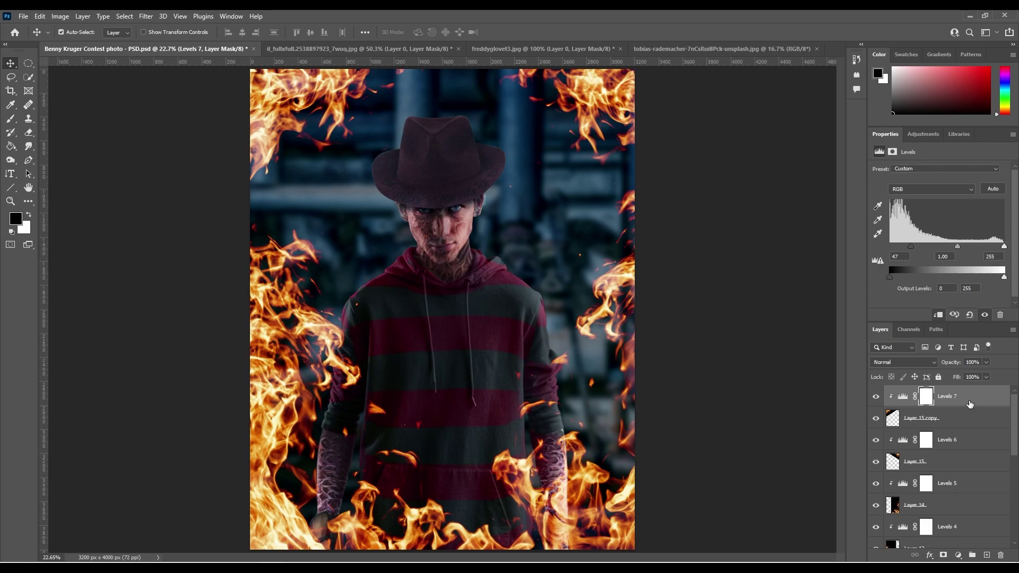
Select Layer 13, back out of the Filter menu with an undo, and add a solid colour fill layer
scroll(940, 462, down, 3)
click(915, 484)
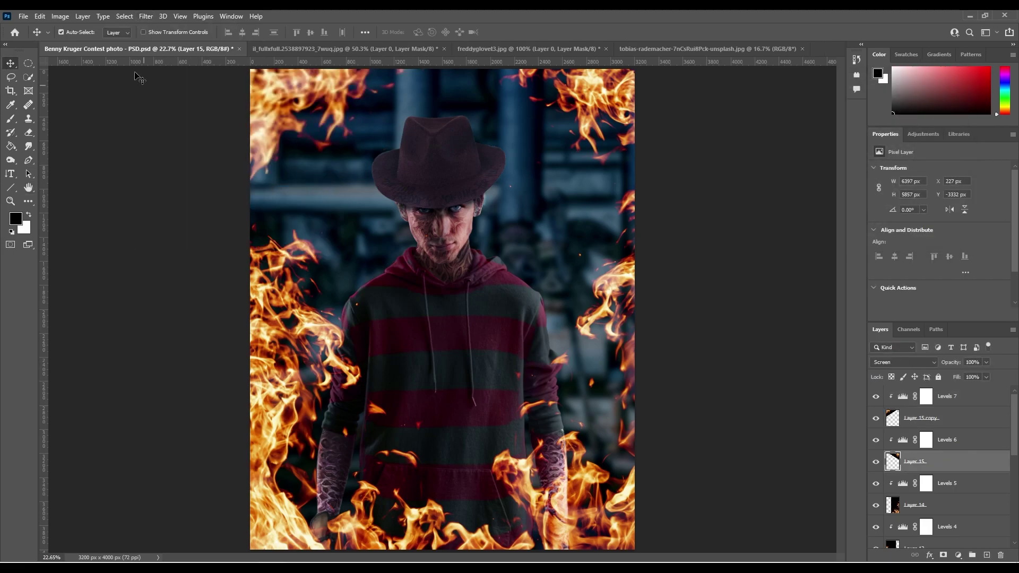
click(146, 16)
key(Escape)
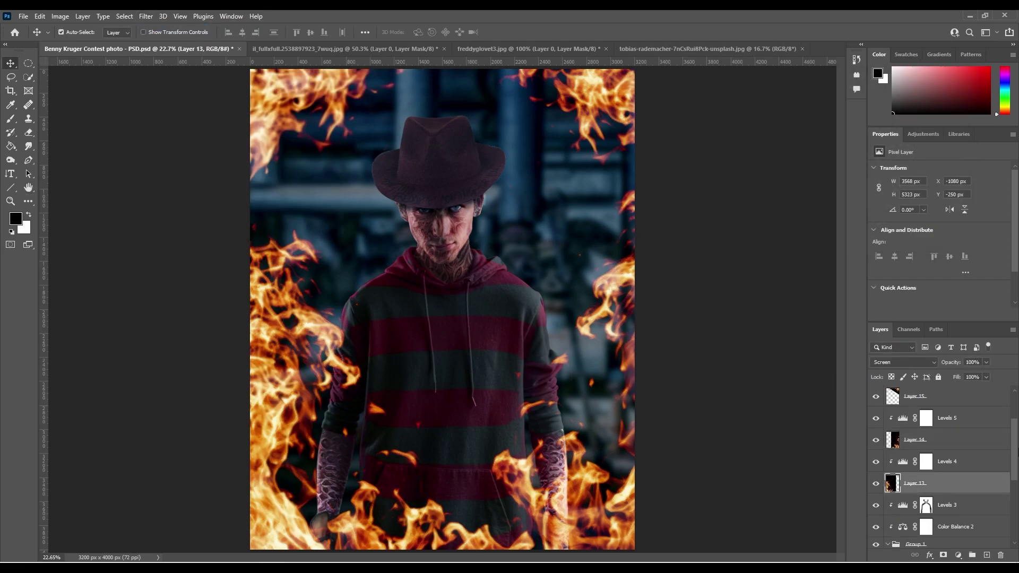
key(ctrl+z)
click(958, 556)
Create an orange Soft Light colour fill layer with an inverted, hidden mask
click(892, 377)
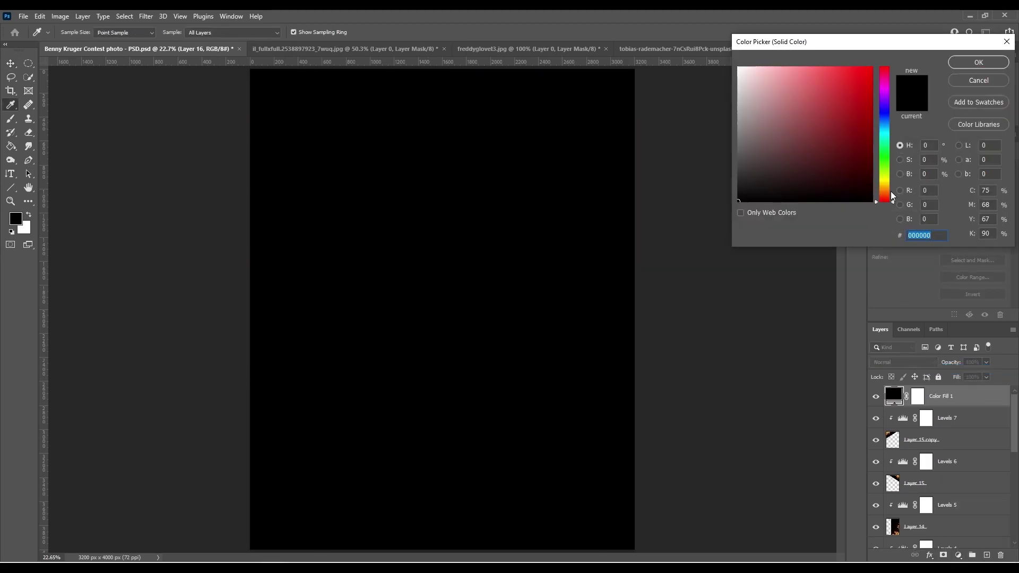
key(Return)
click(902, 363)
click(883, 433)
key(ctrl+i)
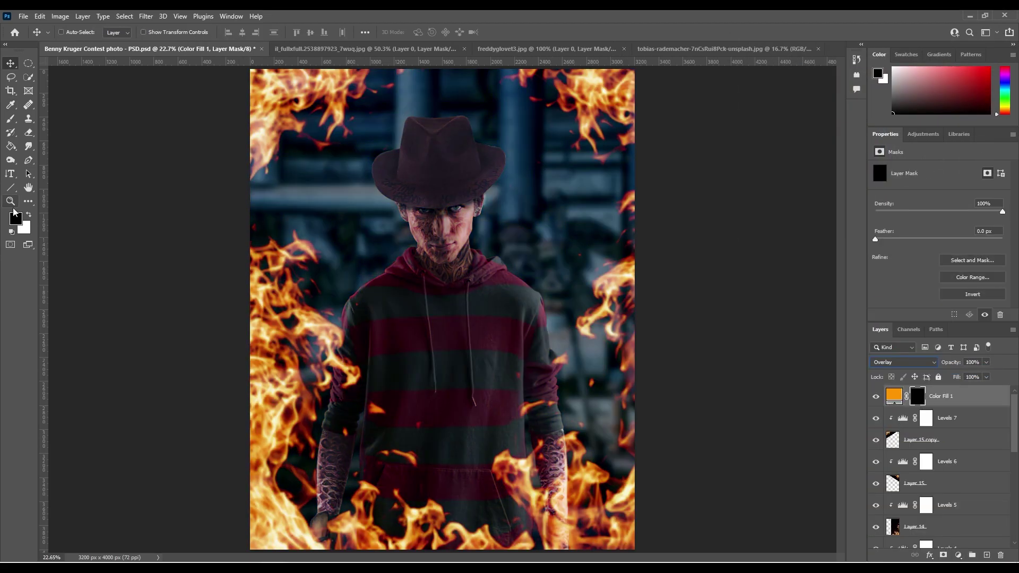
Zoom in and paint white on the mask to reveal the orange glow on the face and hoodie
key(z)
drag(466, 217, 494, 217)
key(b)
key(x)
mouse_move(266, 181)
mouse_down()
mouse_move(329, 191)
mouse_move(345, 318)
mouse_up()
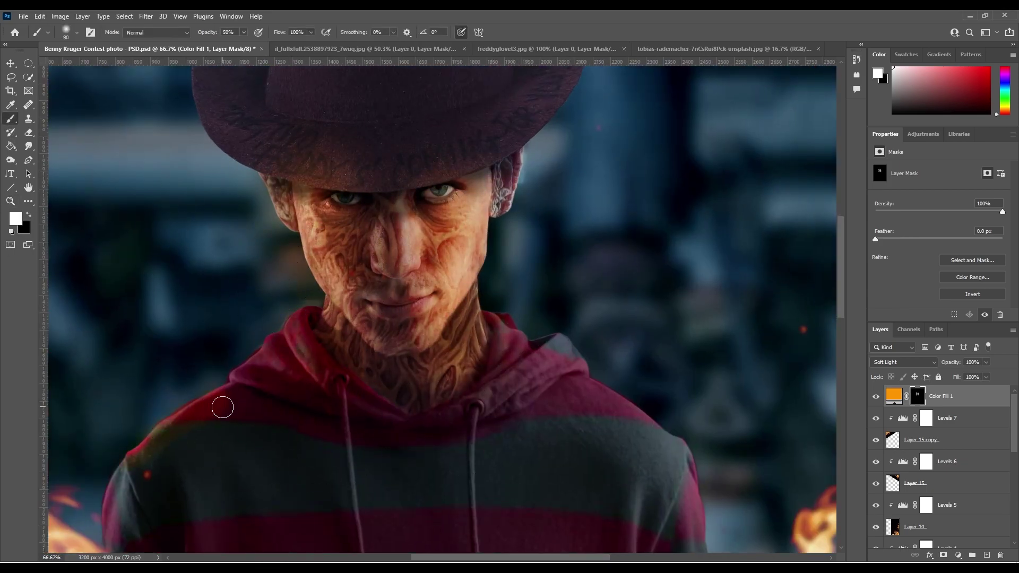
drag(223, 408, 332, 308)
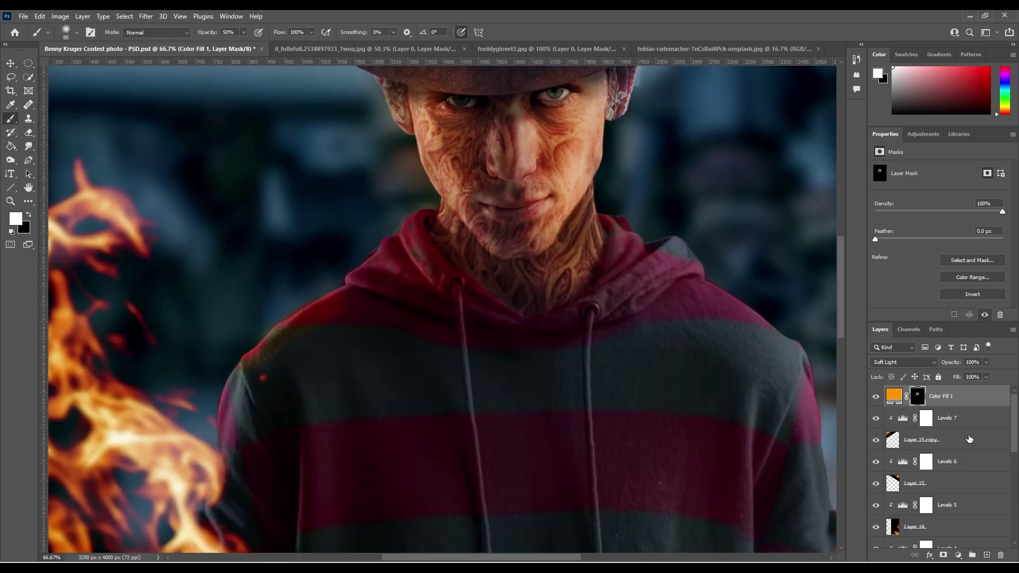
Duplicate the orange glow layer and return to the original with a smaller brush
key(ctrl+j)
key(ctrl+comma)
key(alt+bracketleft)
key(bracketleft)
key(bracketleft)
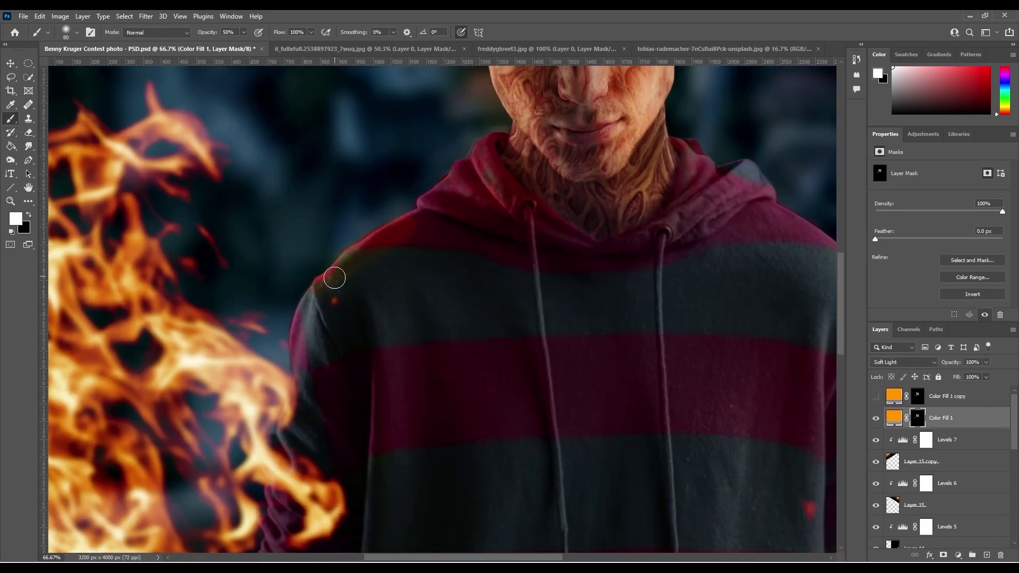
scroll(335, 273, down, 10)
scroll(317, 337, left, 5)
scroll(386, 329, down, 5)
scroll(393, 340, left, 2)
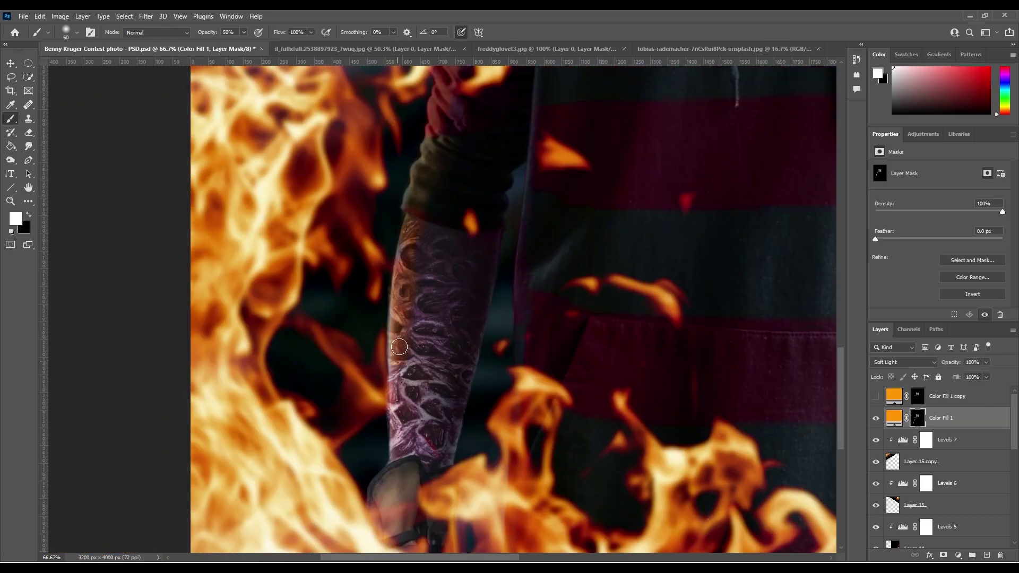
scroll(353, 423, right, 5)
scroll(580, 525, right, 5)
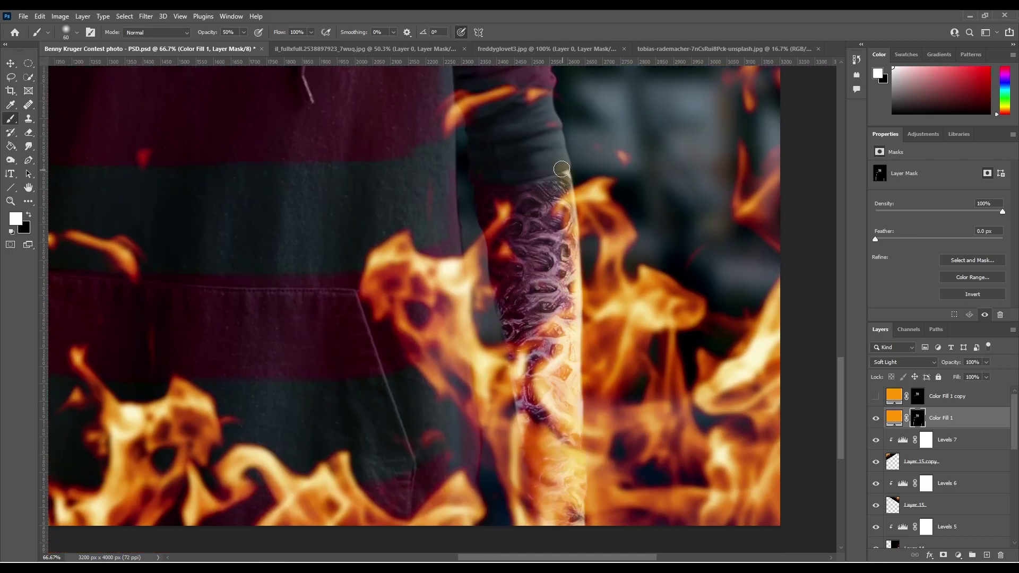
Shrink the brush further, fit the image in view and select the original glow layer's mask
key(bracketleft)
key(bracketleft)
scroll(552, 170, up, 4)
scroll(542, 175, up, 3)
scroll(523, 175, up, 3)
scroll(510, 167, up, 4)
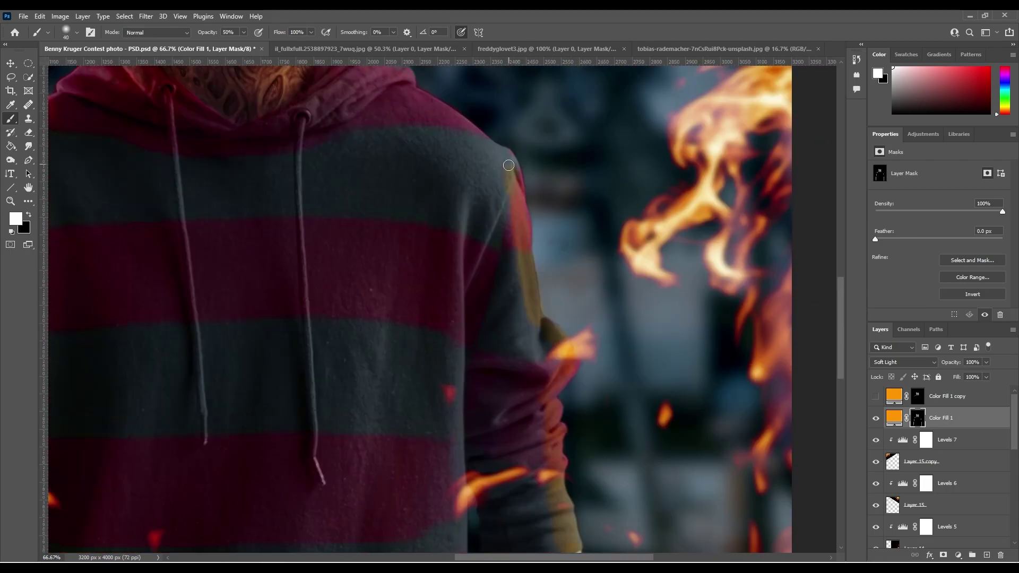
scroll(508, 165, up, 5)
scroll(461, 186, up, 5)
scroll(404, 265, up, 5)
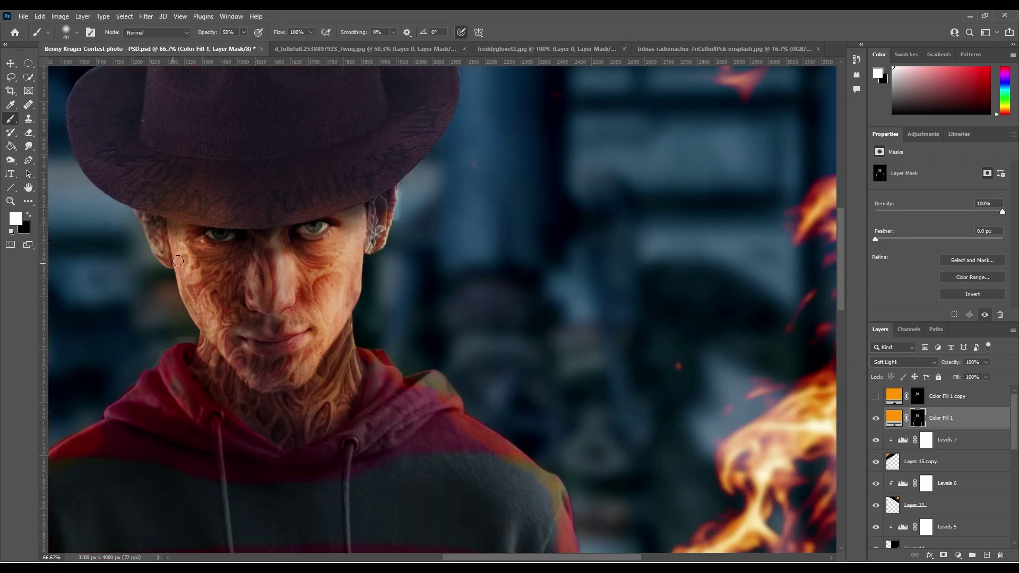
key(ctrl+0)
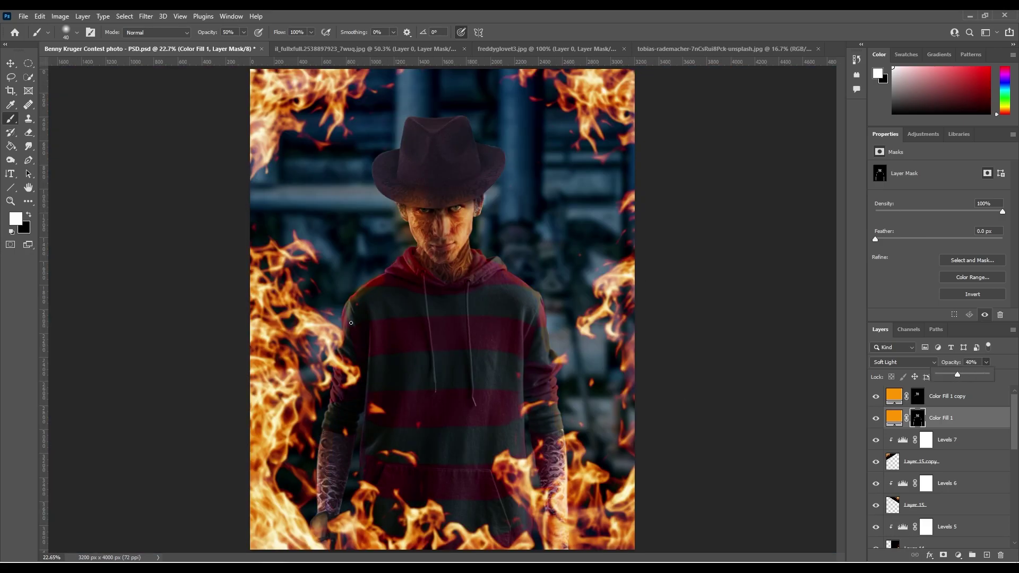
key(alt+bracketright)
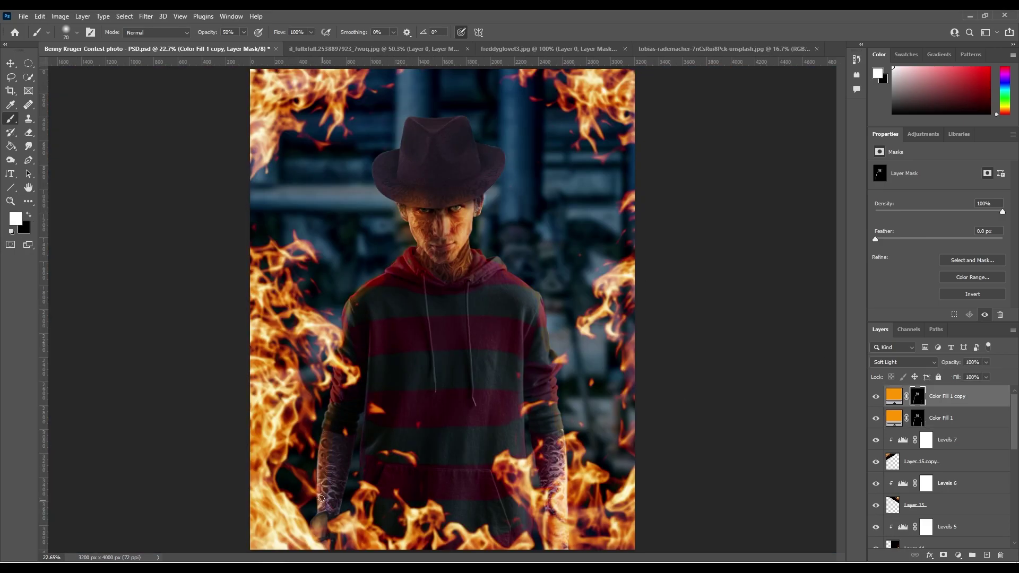
click(919, 421)
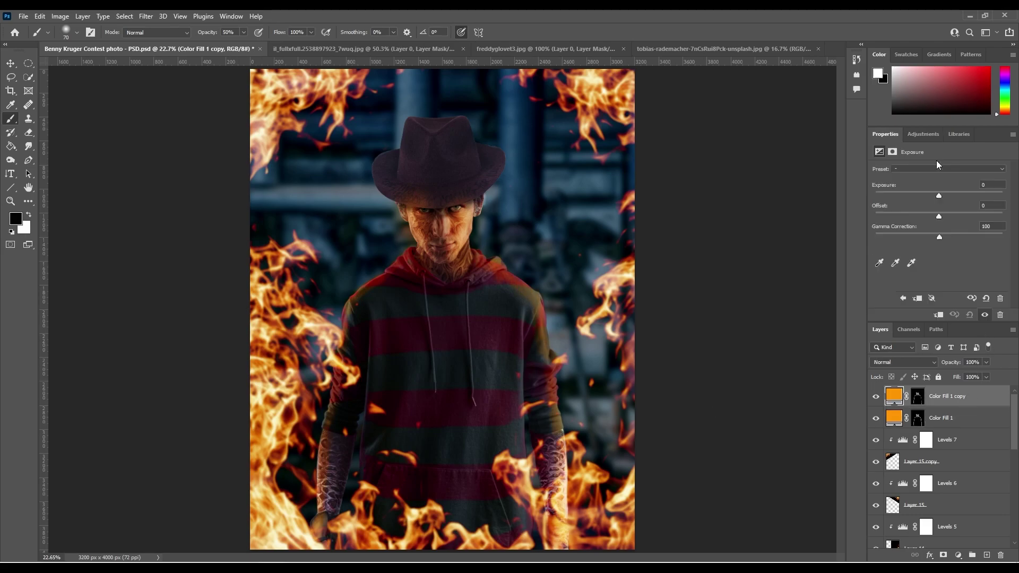
Add a +3.61 Exposure adjustment with an inverted mask, brightening the shoulder and forearm edges
drag(940, 195, 974, 198)
key(ctrl+i)
key(ctrl+plus)
key(ctrl+plus)
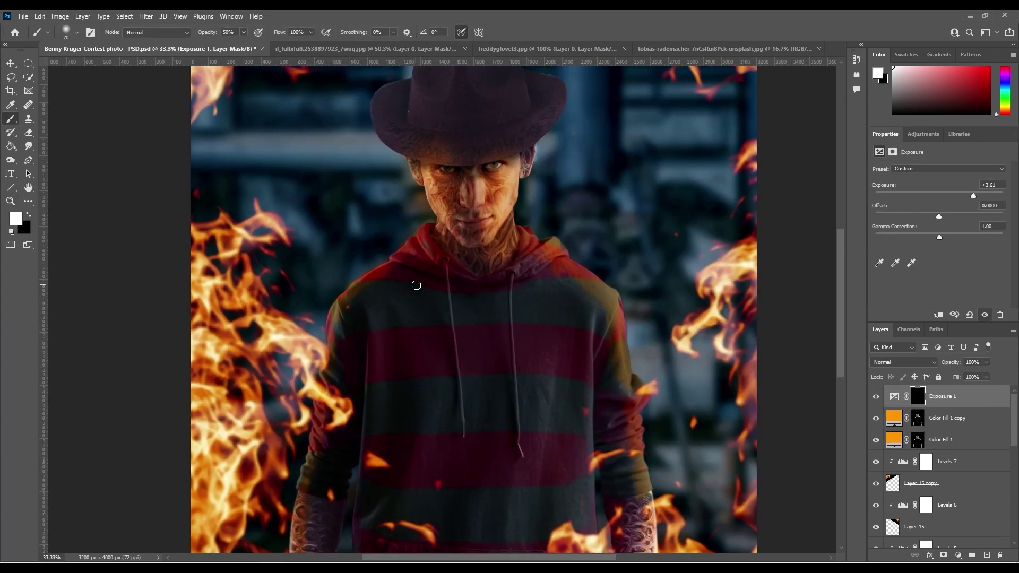
drag(395, 260, 333, 315)
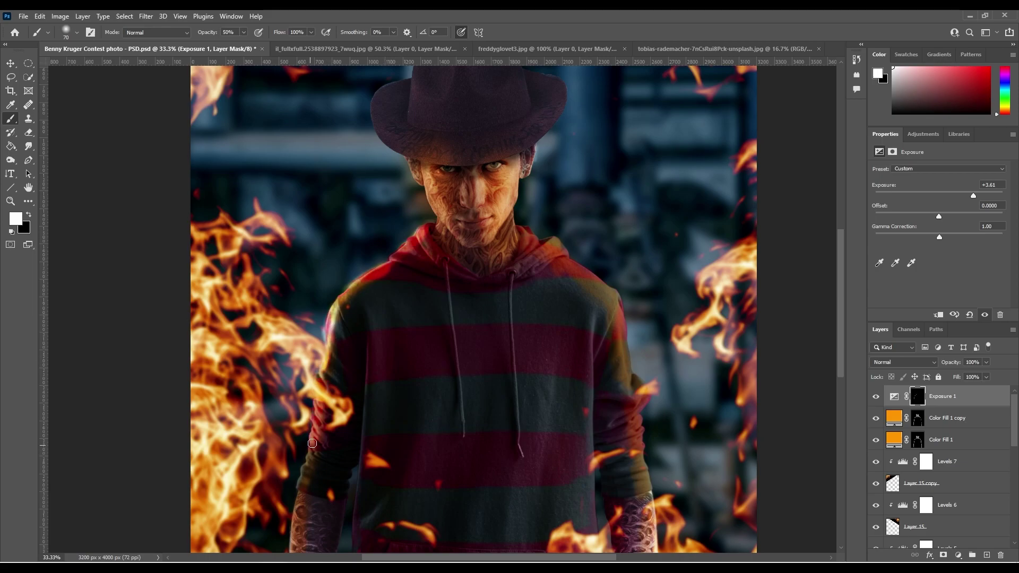
drag(312, 444, 377, 284)
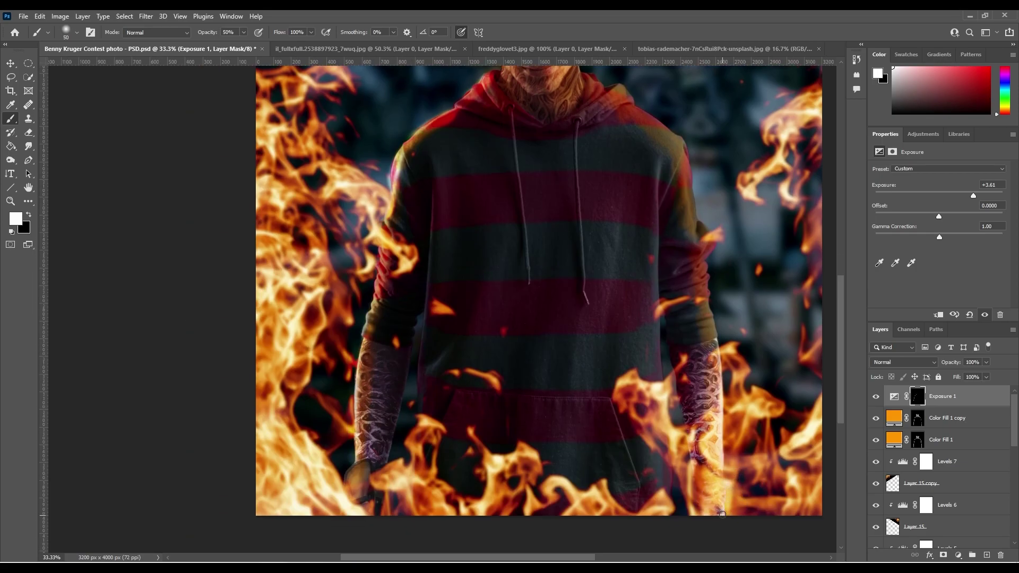
drag(723, 515, 714, 349)
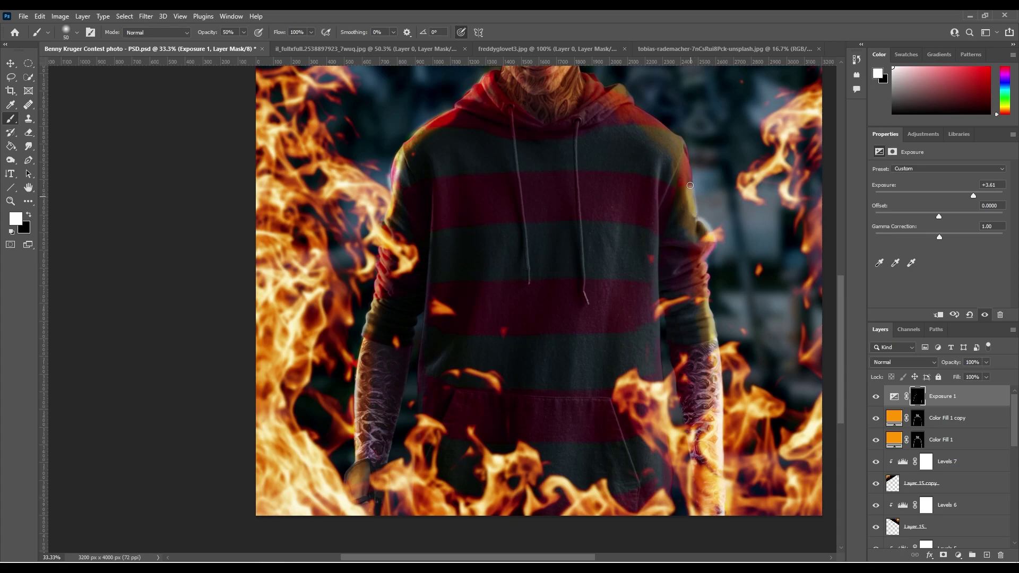
mouse_move(690, 185)
mouse_down()
mouse_move(624, 99)
mouse_move(628, 142)
mouse_up()
Lower the Exposure opacity to 74%, brighten the hat brim's underside, and select Color Fill 1 copy
key(ctrl+0)
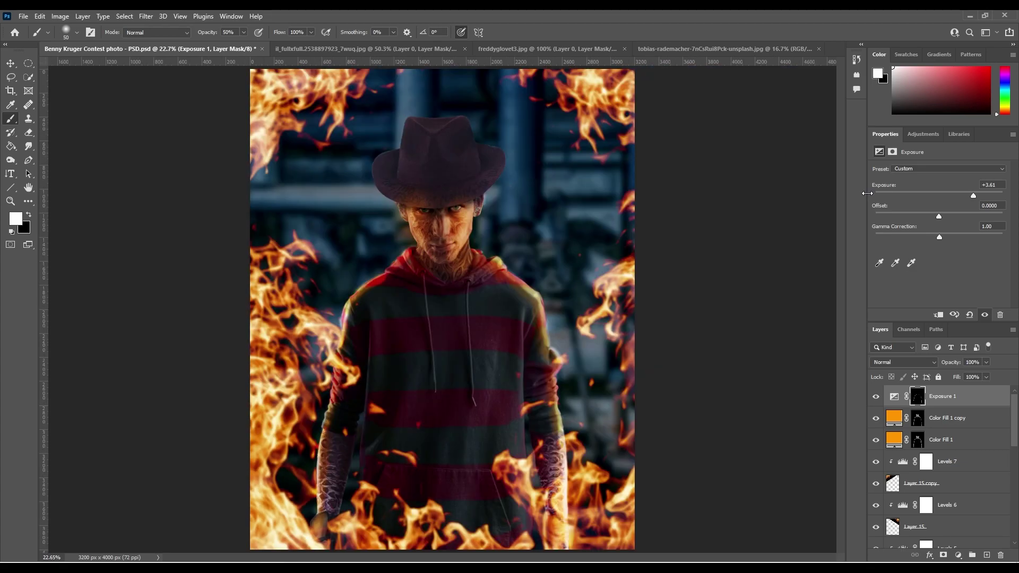
drag(982, 376, 975, 377)
scroll(479, 187, up, 3)
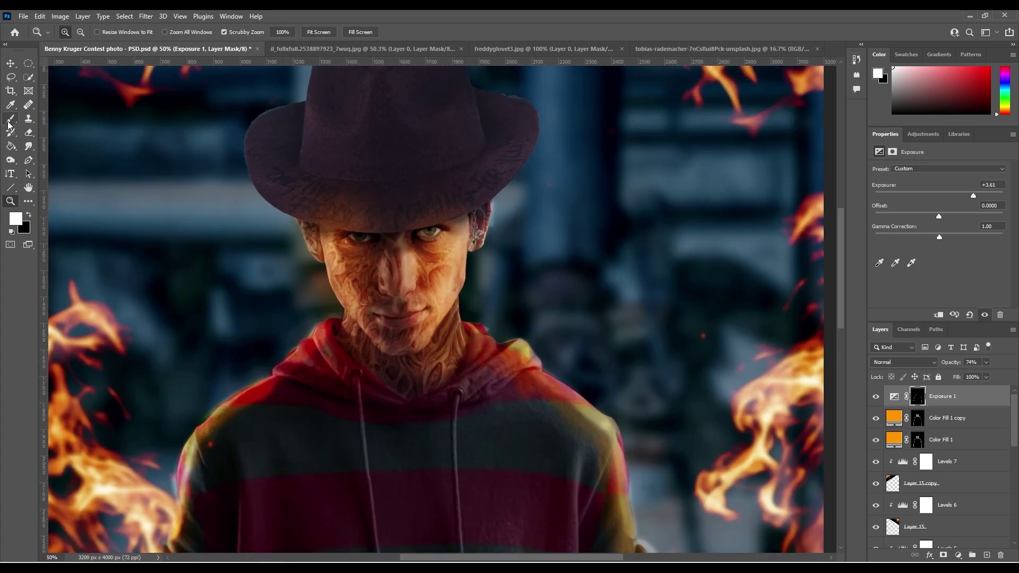
mouse_move(479, 187)
mouse_down()
mouse_move(398, 209)
mouse_move(292, 215)
mouse_up()
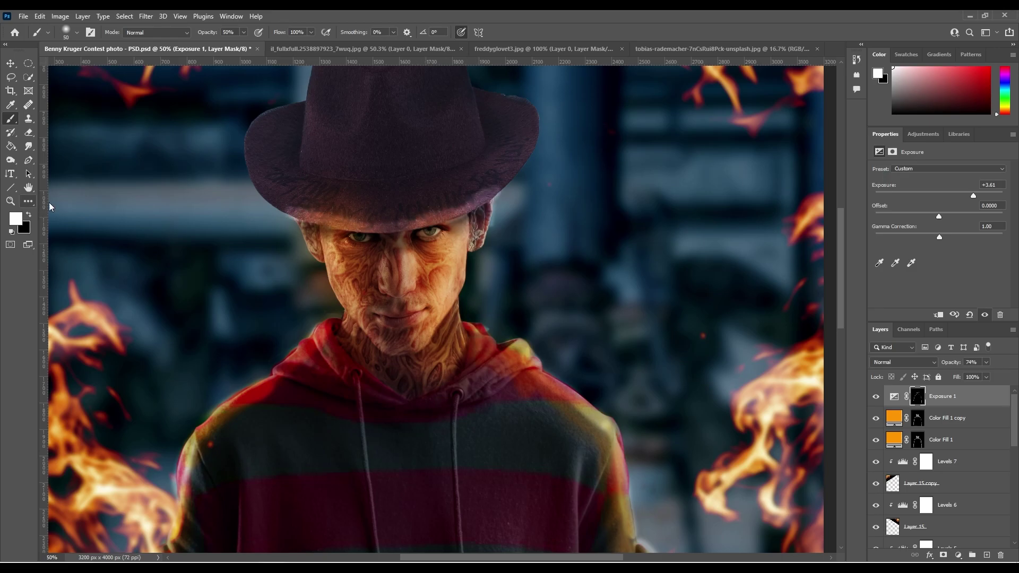
key(x)
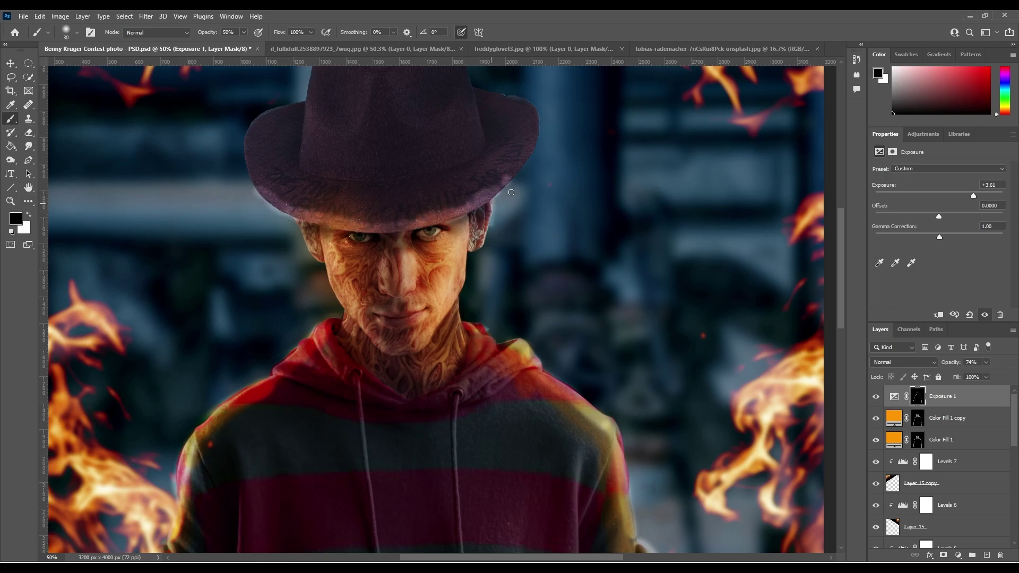
key(alt+bracketleft)
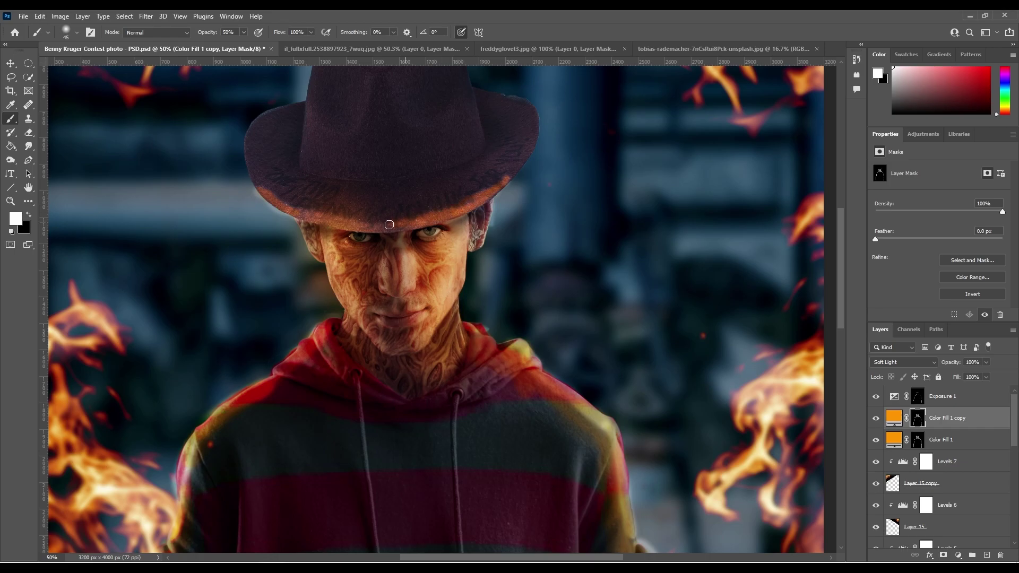
click(29, 216)
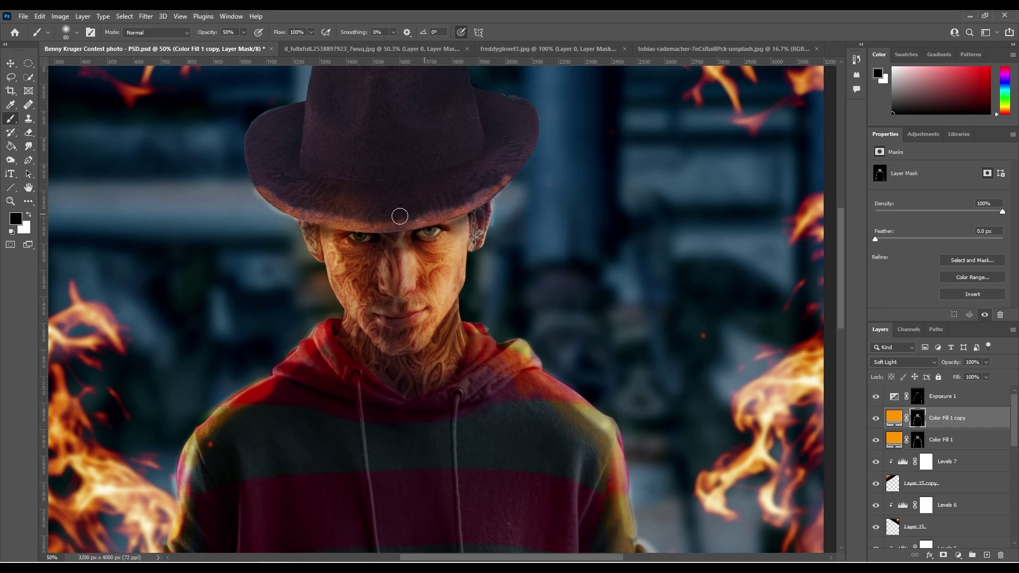
key(ctrl+0)
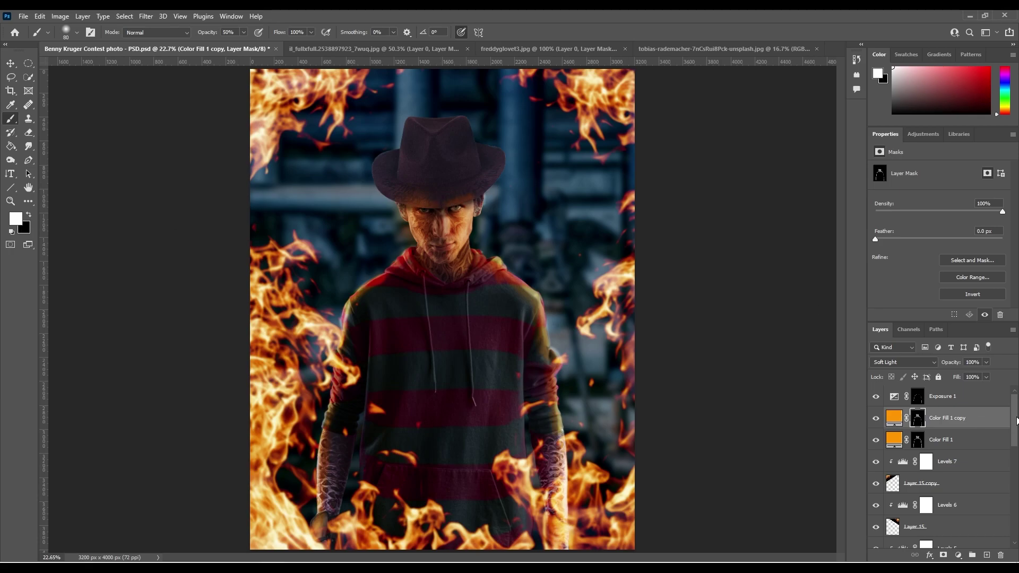
Paint a peach rim light on the hat edge on a new layer clipped to Layer 5
key(ctrl+shift+alt+n)
alt+click(435, 228)
scroll(382, 366, up, 10)
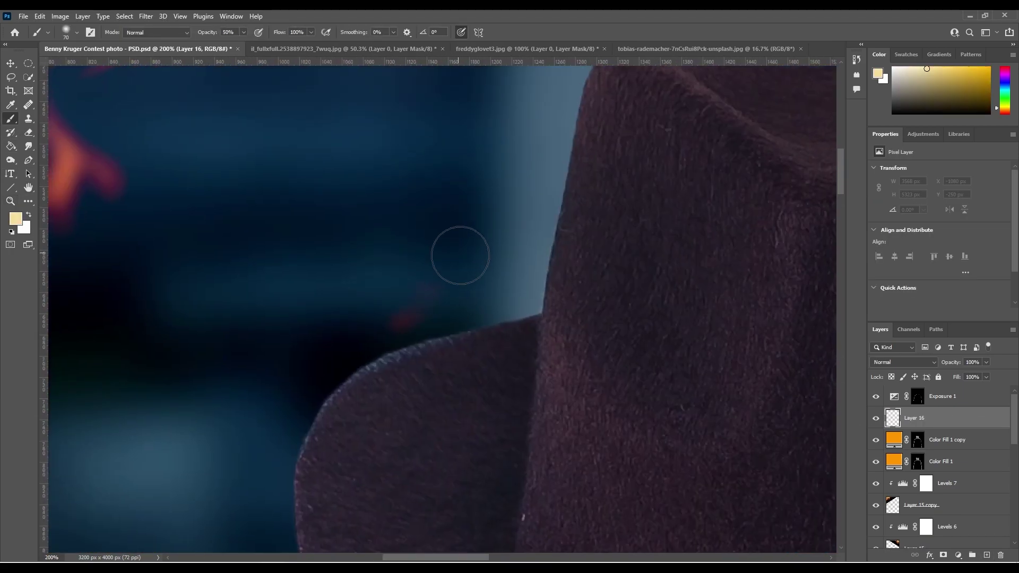
mouse_move(539, 309)
mouse_down()
mouse_move(512, 314)
mouse_move(340, 430)
mouse_up()
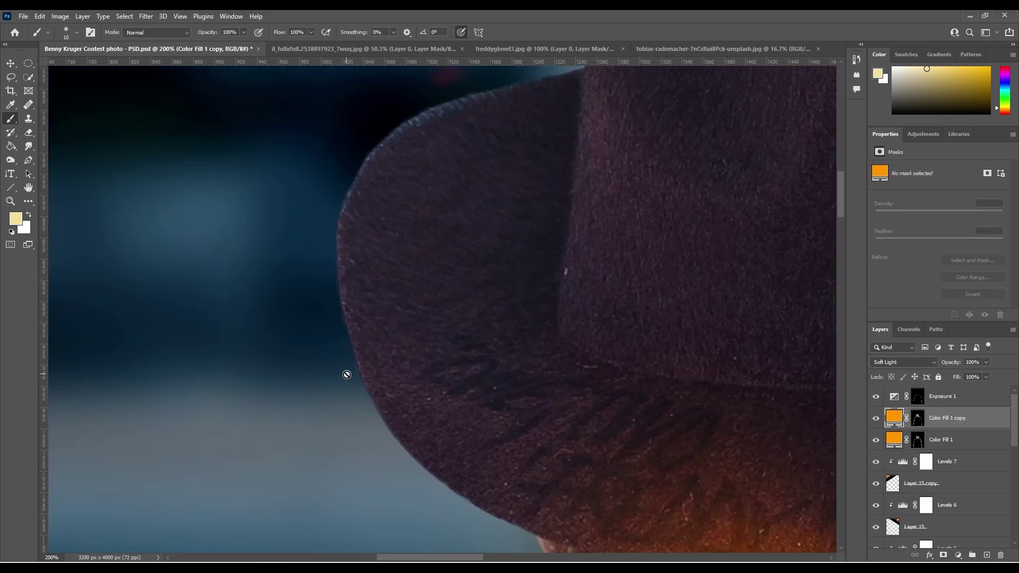
drag(914, 418, 935, 531)
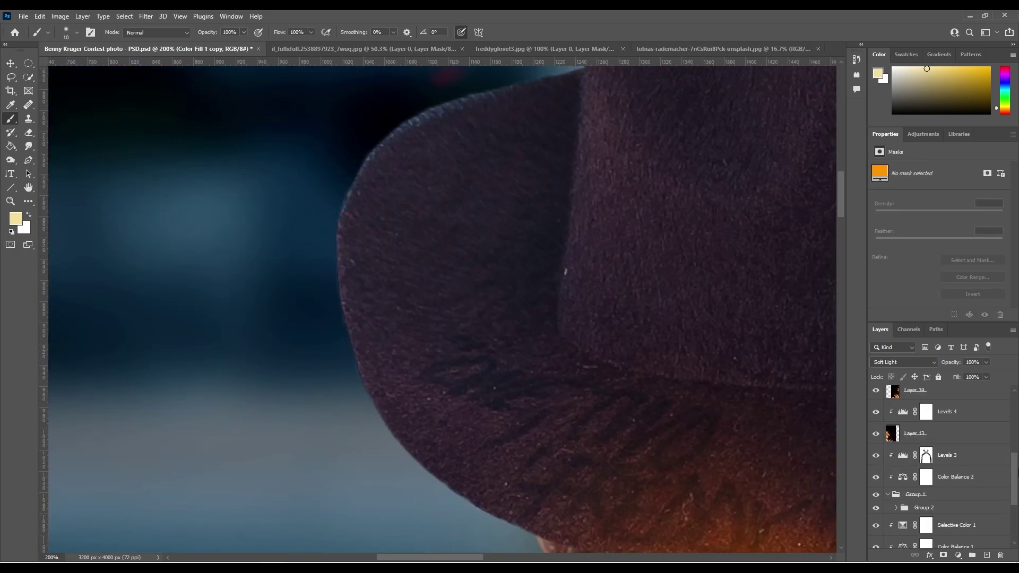
key(ctrl+alt+g)
Pan around the eyes and hat brim and undo the brim rim-light stroke
scroll(437, 183, up, 2)
scroll(534, 221, left, 3)
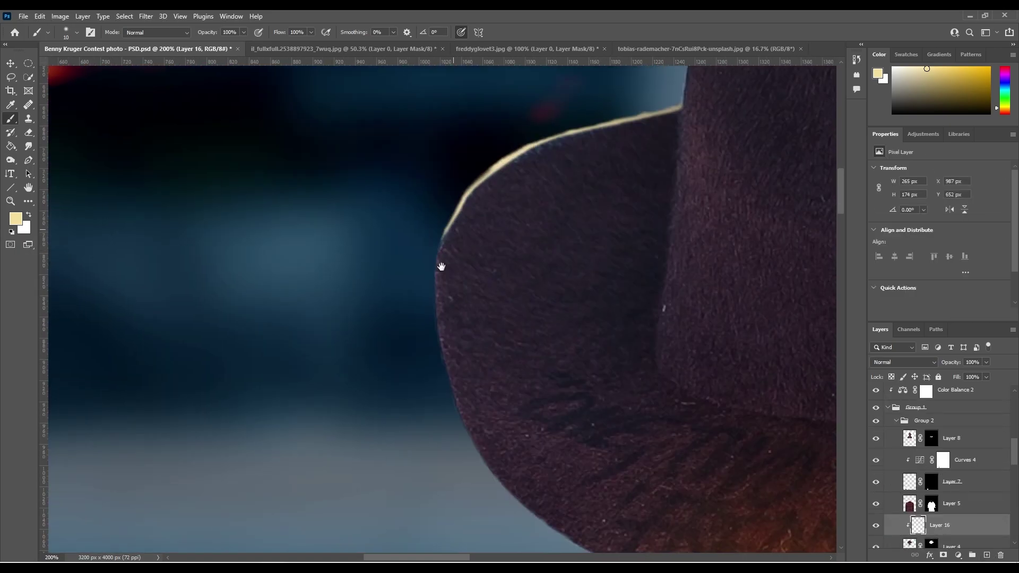
scroll(431, 335, down, 3)
scroll(583, 312, down, 2)
scroll(583, 313, right, 3)
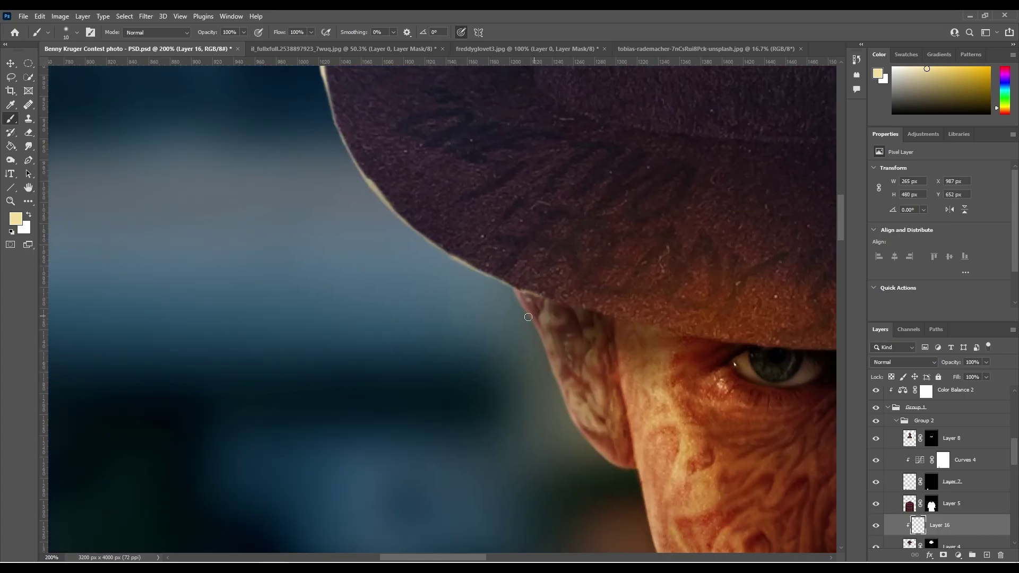
drag(583, 312, 506, 241)
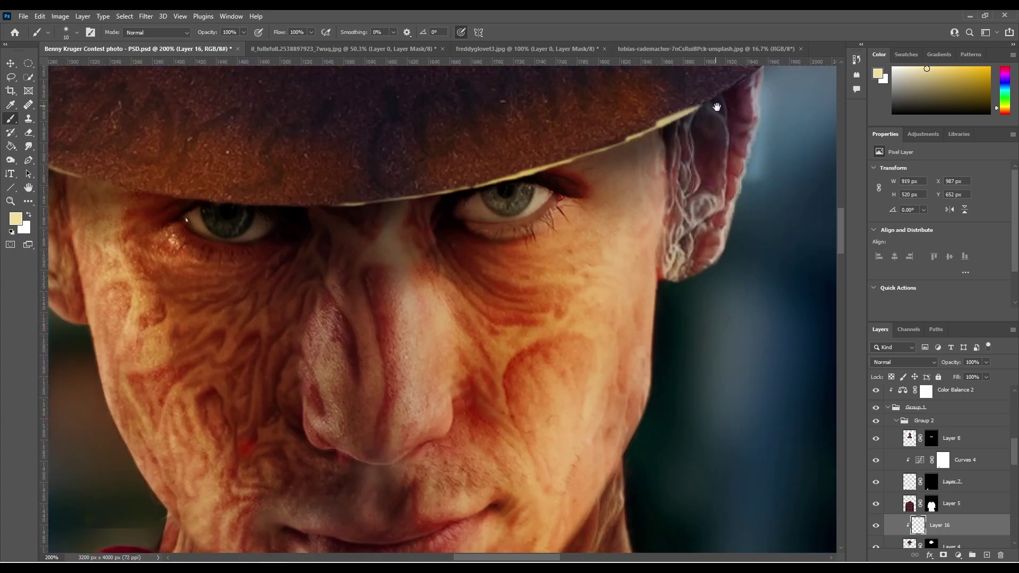
scroll(506, 242, up, 3)
scroll(544, 191, right, 3)
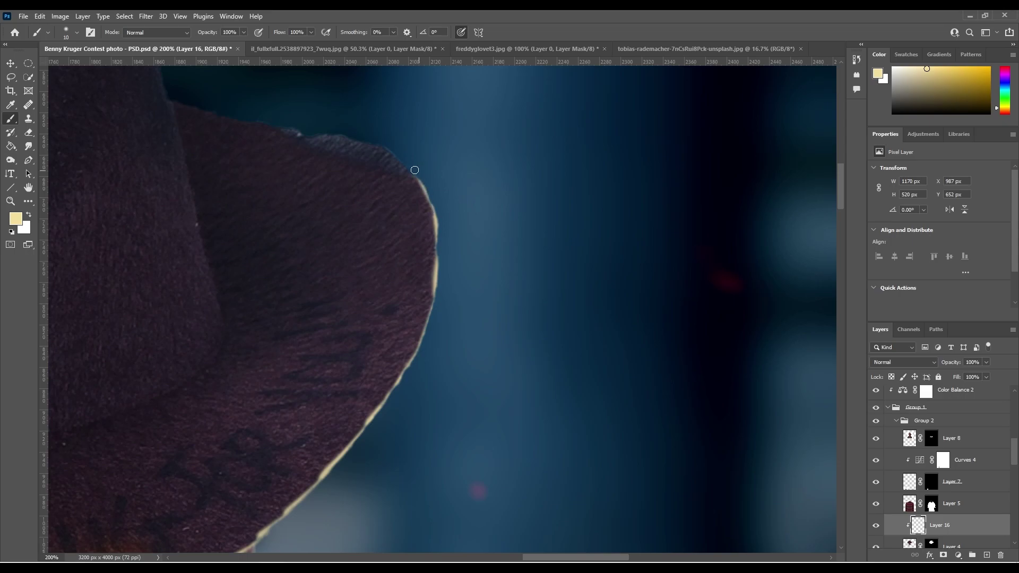
scroll(414, 170, left, 2)
key(ctrl+z)
Repaint the rim light along the hat's edge, crown top and left side, then lower its opacity
scroll(346, 165, up, 4)
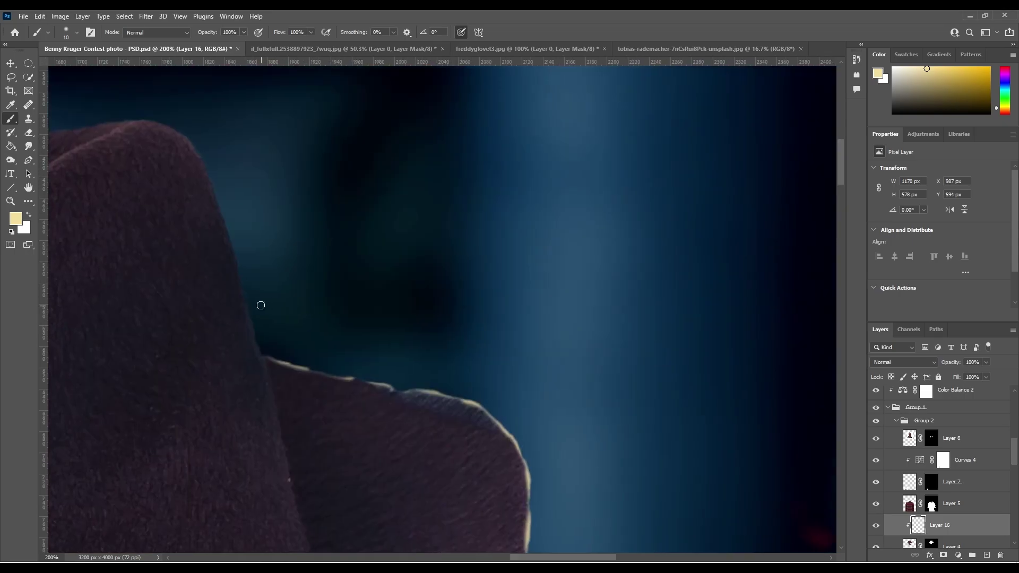
mouse_move(259, 303)
mouse_down()
mouse_move(216, 189)
mouse_move(599, 175)
mouse_up()
drag(79, 199, 531, 181)
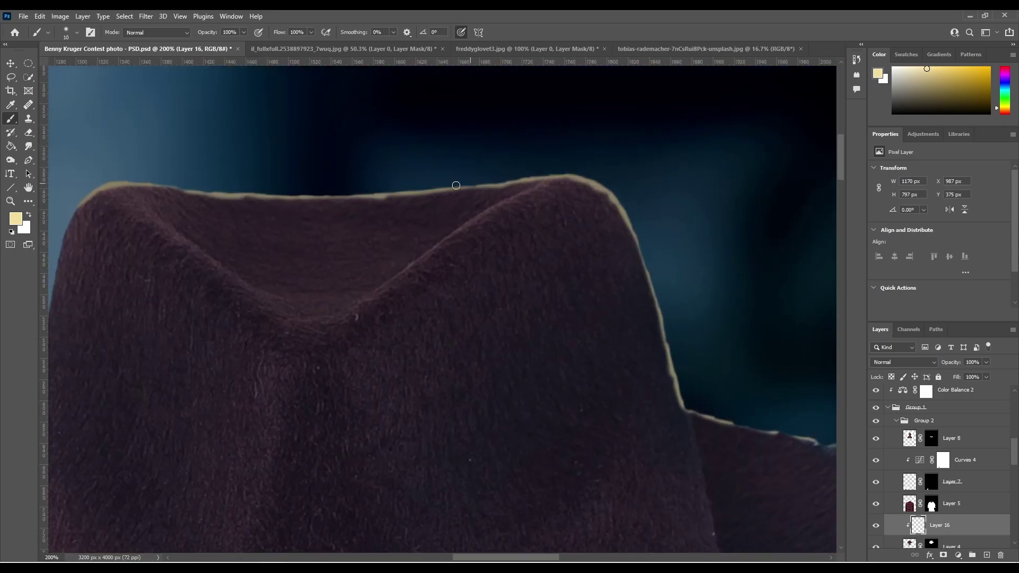
scroll(353, 170, left, 5)
scroll(353, 170, down, 1)
drag(333, 249, 305, 427)
key(ctrl+0)
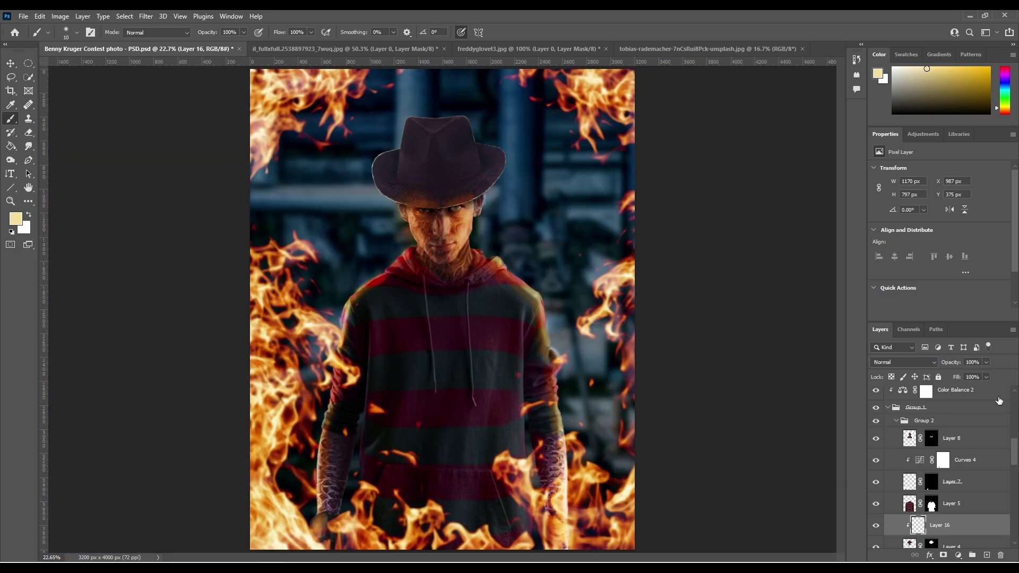
drag(986, 362, 965, 382)
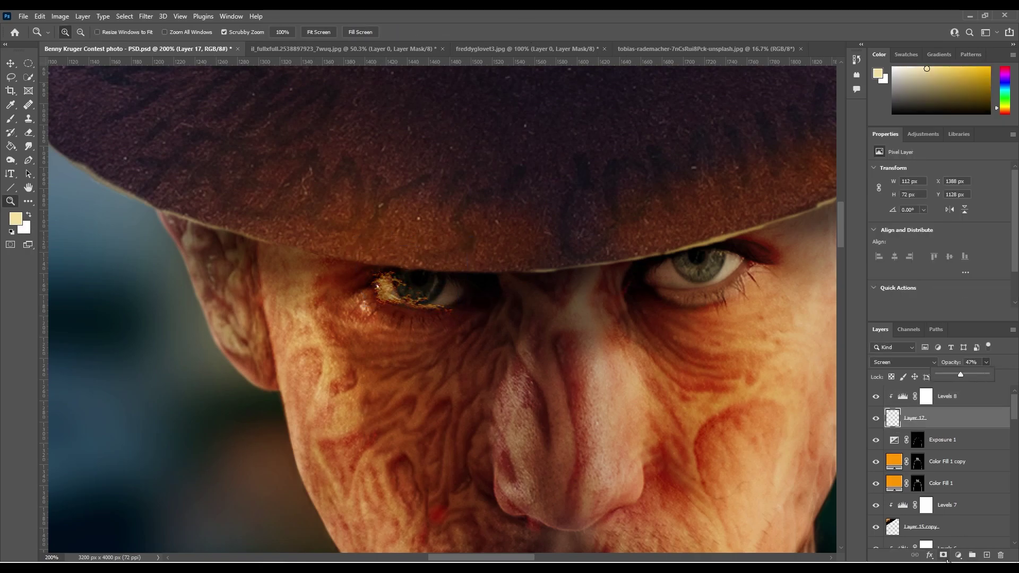
Mask the left-eye glow layer, adjust its opacity, and start a roughly 2.3 px Gaussian Blur
click(944, 555)
key(b)
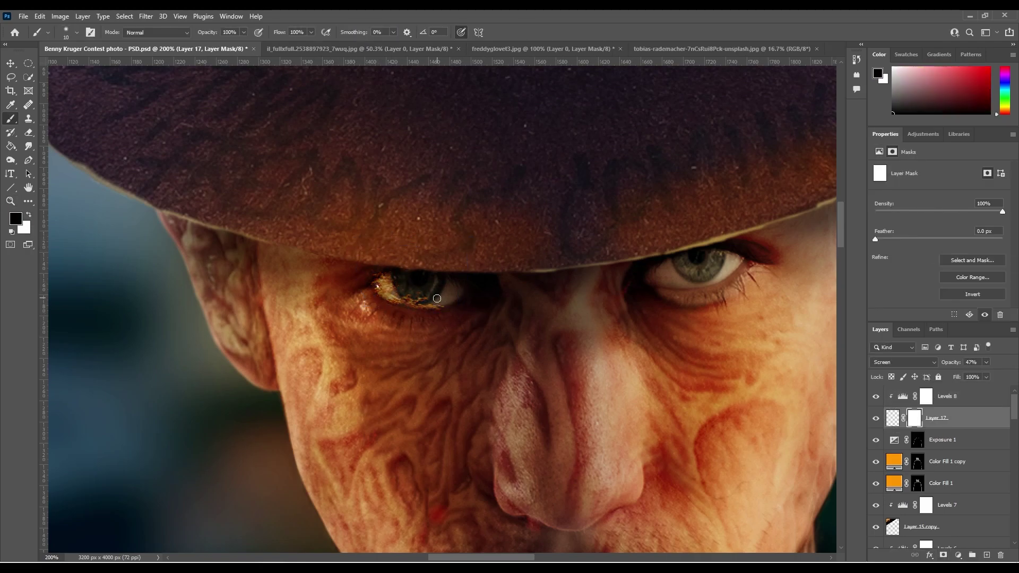
key(ctrl+0)
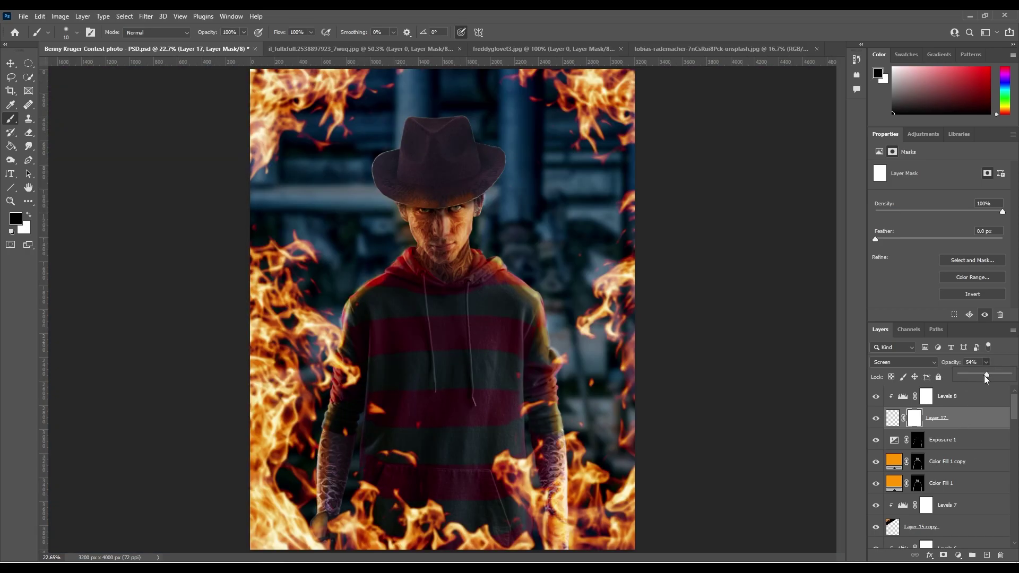
drag(986, 379, 992, 379)
key(h)
key(ctrl+plus)
key(ctrl+plus)
key(ctrl+plus)
click(894, 417)
click(145, 16)
Flip the duplicated eye glow horizontally onto the other eye and commit the transform
click(318, 199)
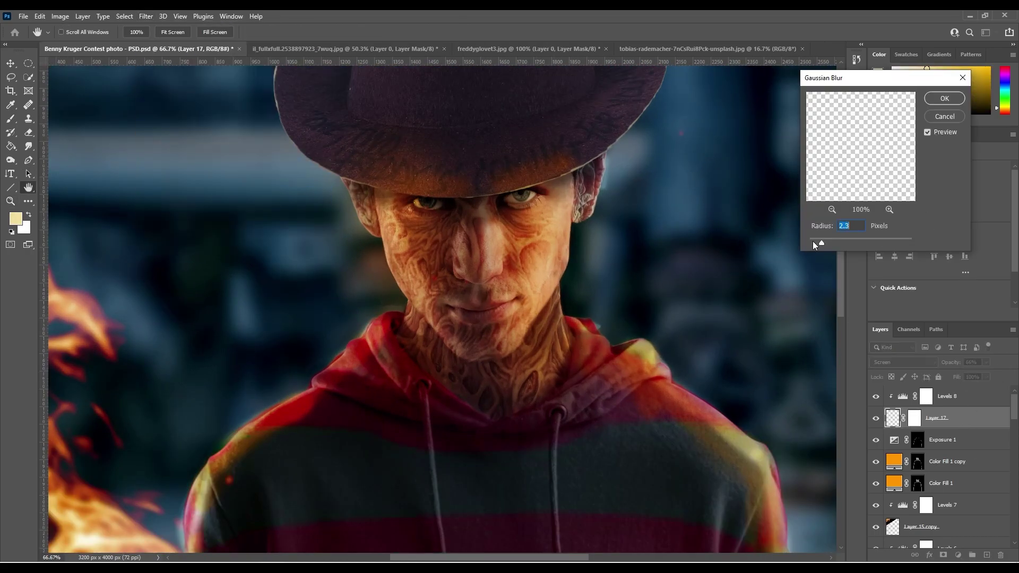
right_click(423, 209)
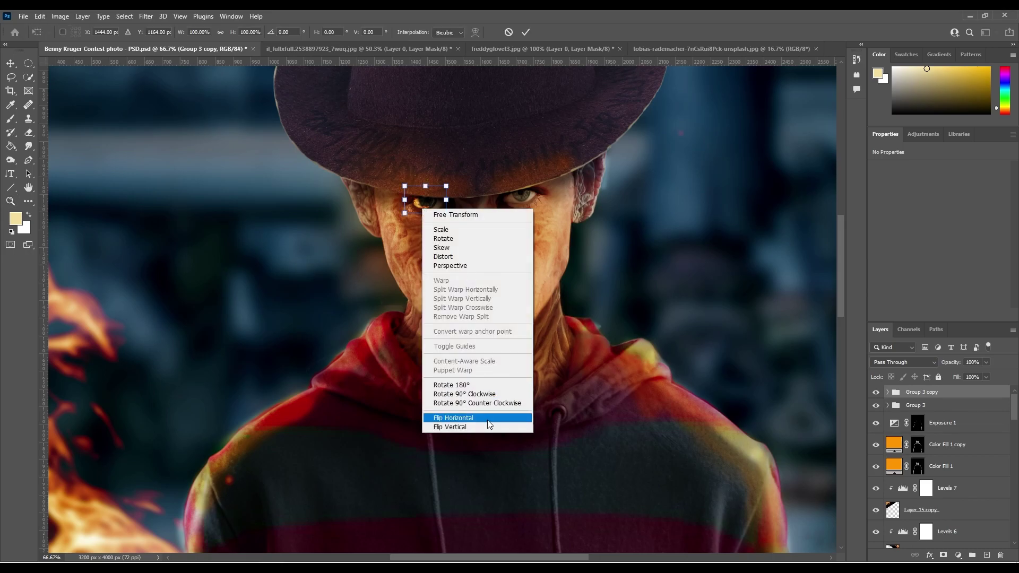
click(489, 425)
click(525, 32)
Paint a yellow streak under the eyes on a new layer, set to Overlay at 68% opacity
key(z)
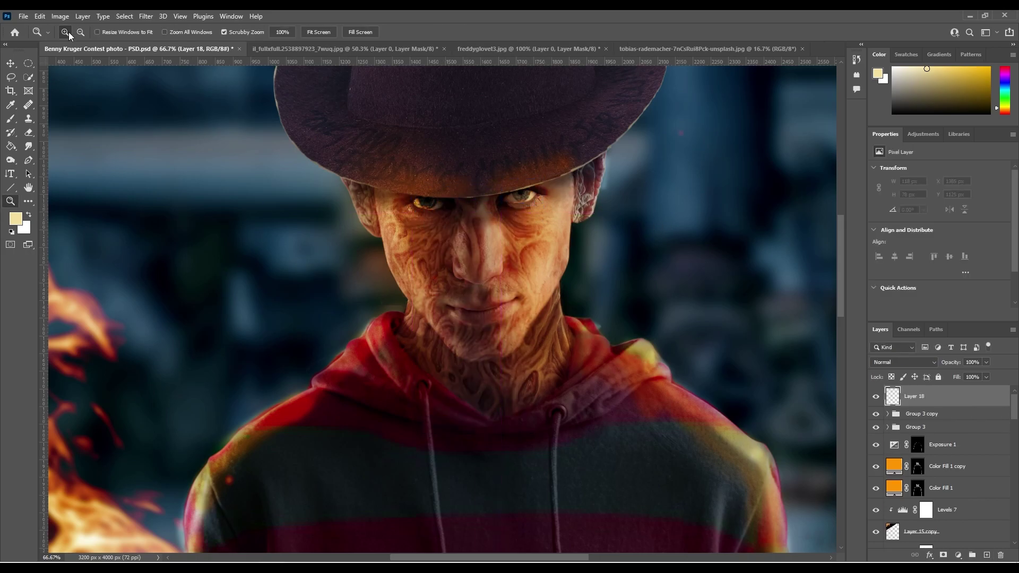
key(b)
mouse_move(519, 199)
mouse_down()
mouse_move(584, 199)
mouse_move(476, 248)
mouse_up()
click(903, 362)
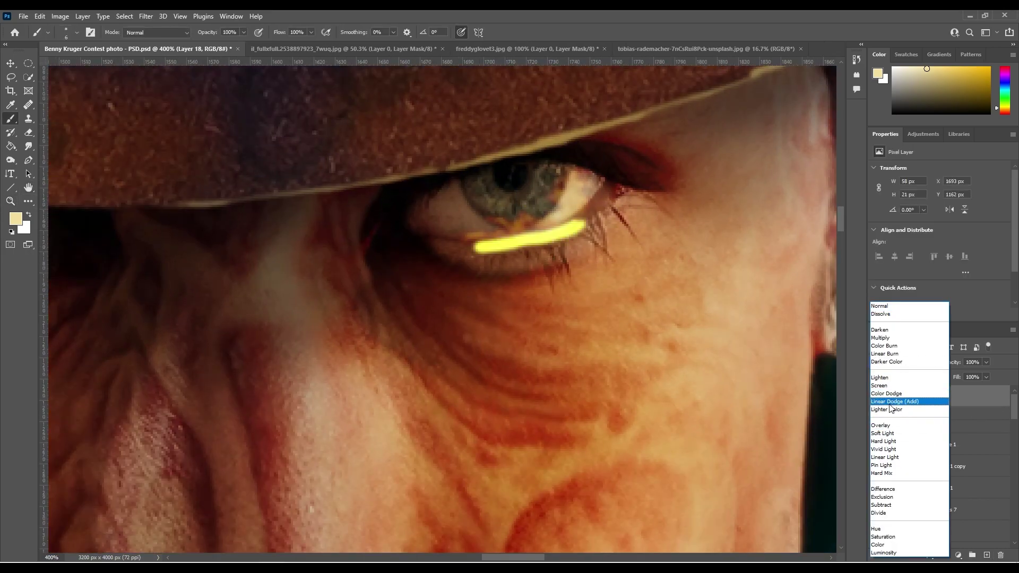
click(881, 425)
drag(362, 292, 394, 301)
drag(986, 362, 972, 373)
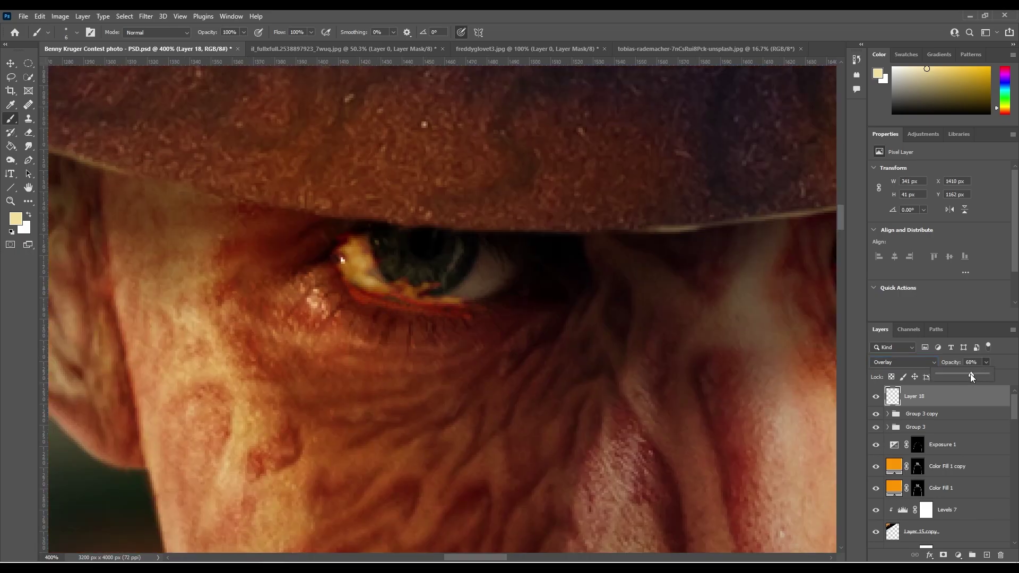
key(ctrl+0)
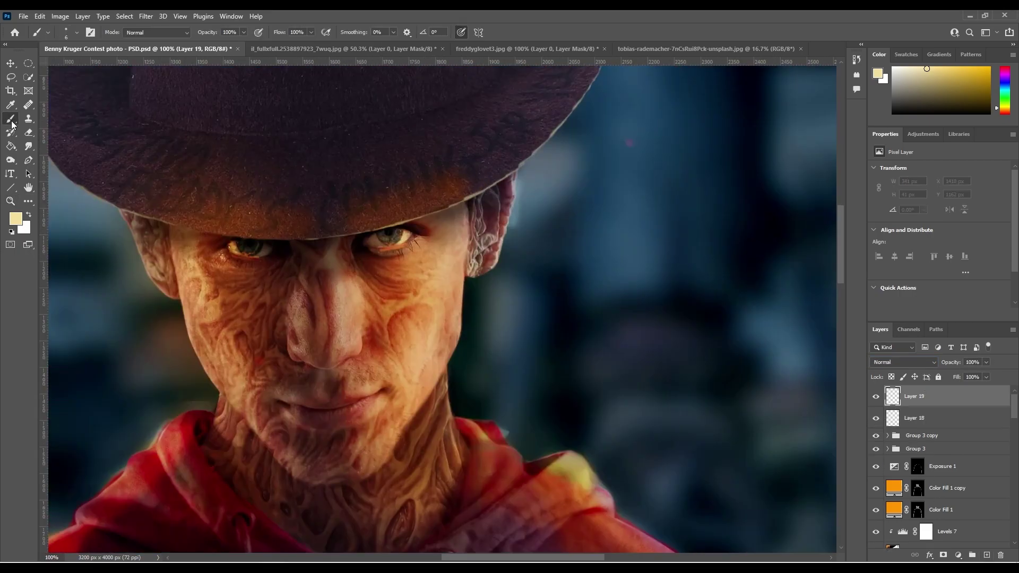
Paint light over the ear with a larger brush and blend it as Soft Light
key(bracketright)
key(bracketright)
key(bracketright)
drag(488, 227, 480, 255)
click(903, 362)
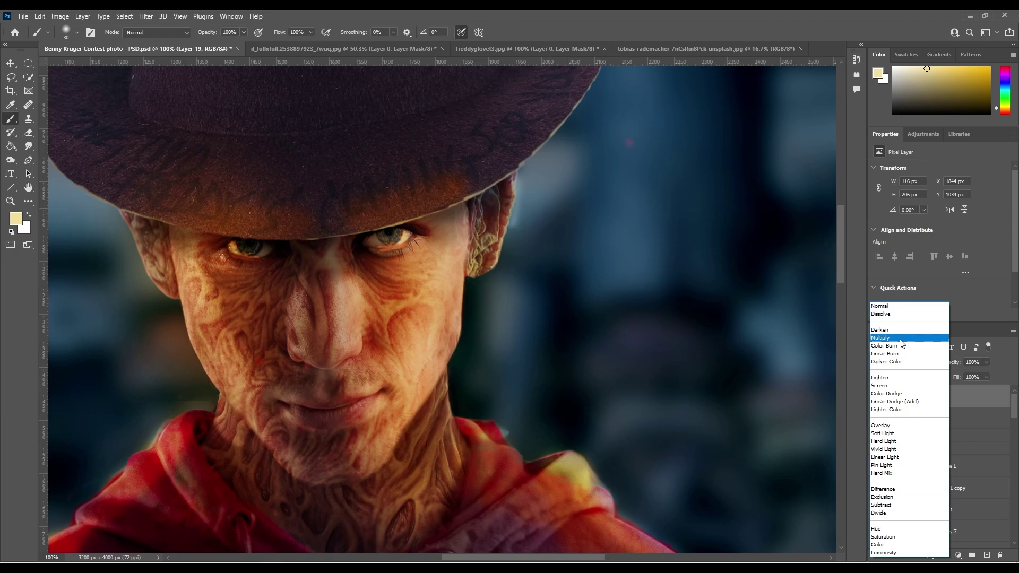
click(886, 434)
Dab small white catchlights into the eyes on a new layer and adjust its opacity
key(ctrl+shift+alt+n)
key(x)
key(bracketleft)
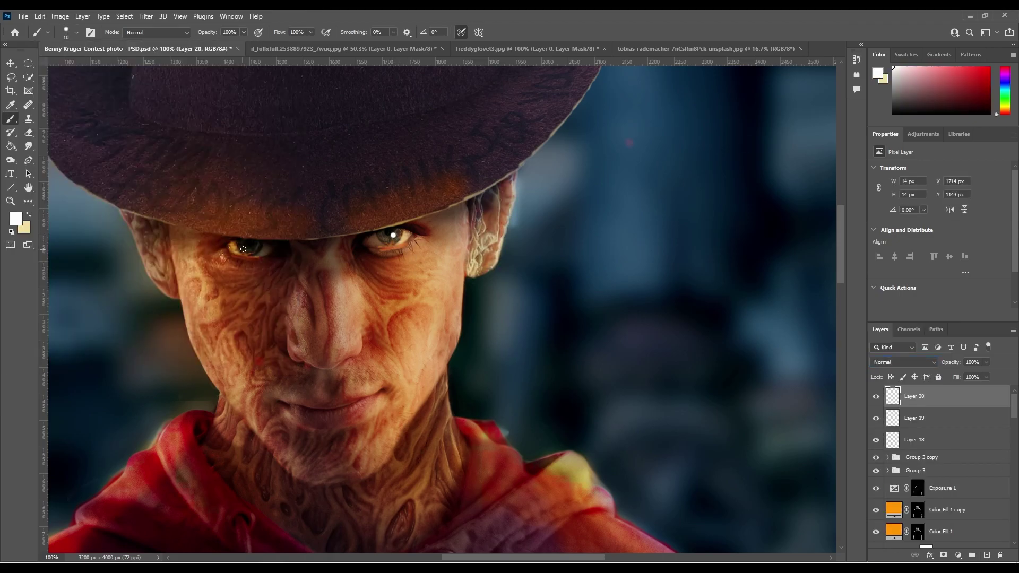
click(146, 16)
click(180, 27)
click(942, 97)
key(ctrl+0)
click(987, 362)
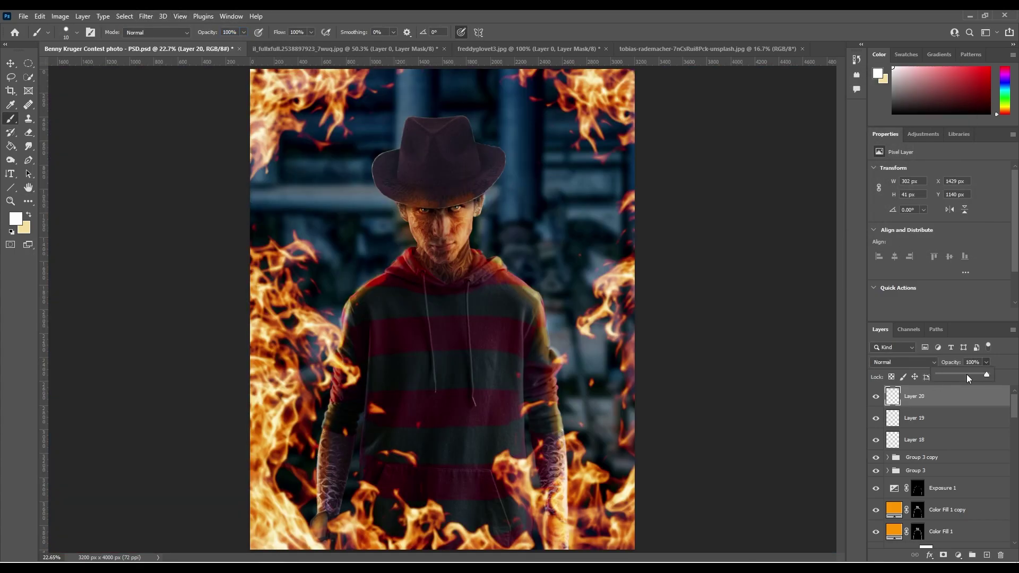
Brighten the sweater stripes with Soft Light paint, then stamp a merged copy into Camera Raw
key(ctrl+shift+alt+n)
key(x)
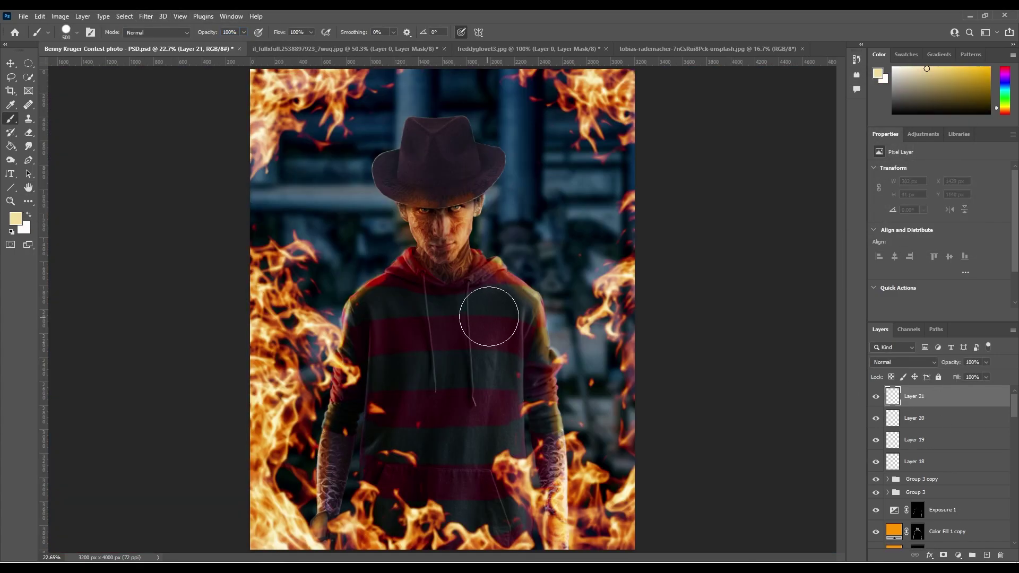
drag(489, 317, 491, 501)
drag(402, 303, 401, 500)
click(903, 362)
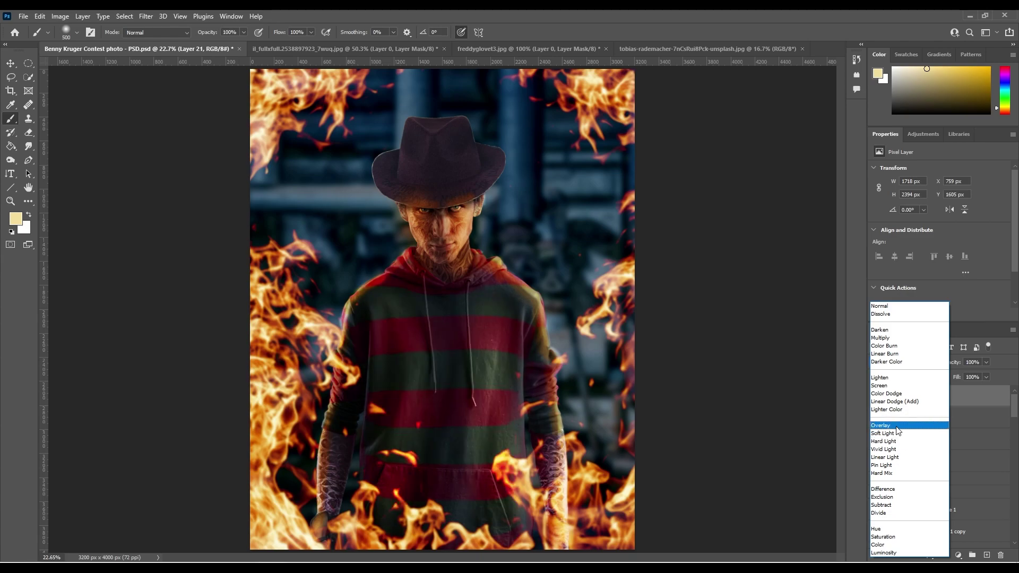
click(884, 433)
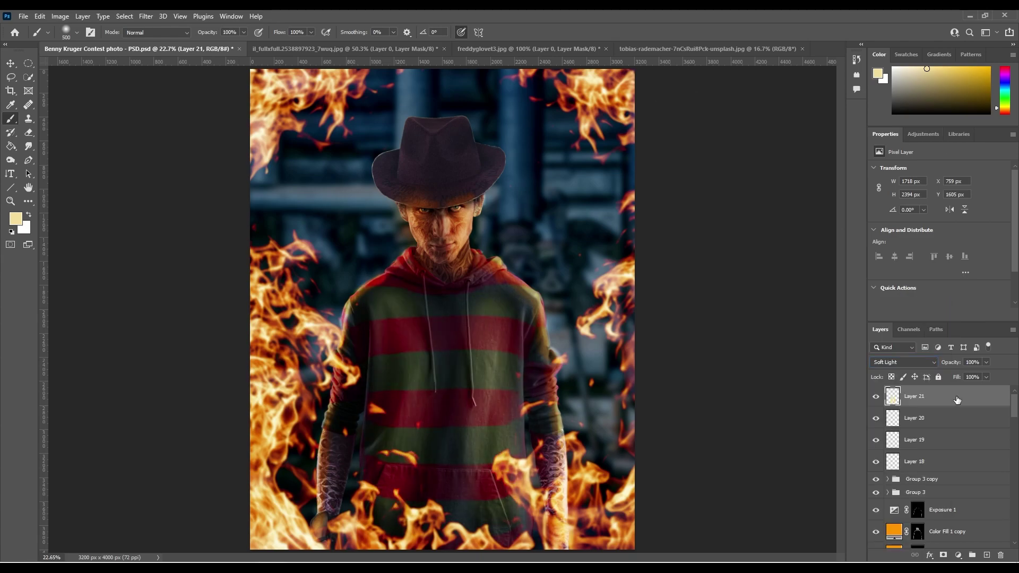
key(ctrl+shift+alt+e)
key(ctrl+shift+a)
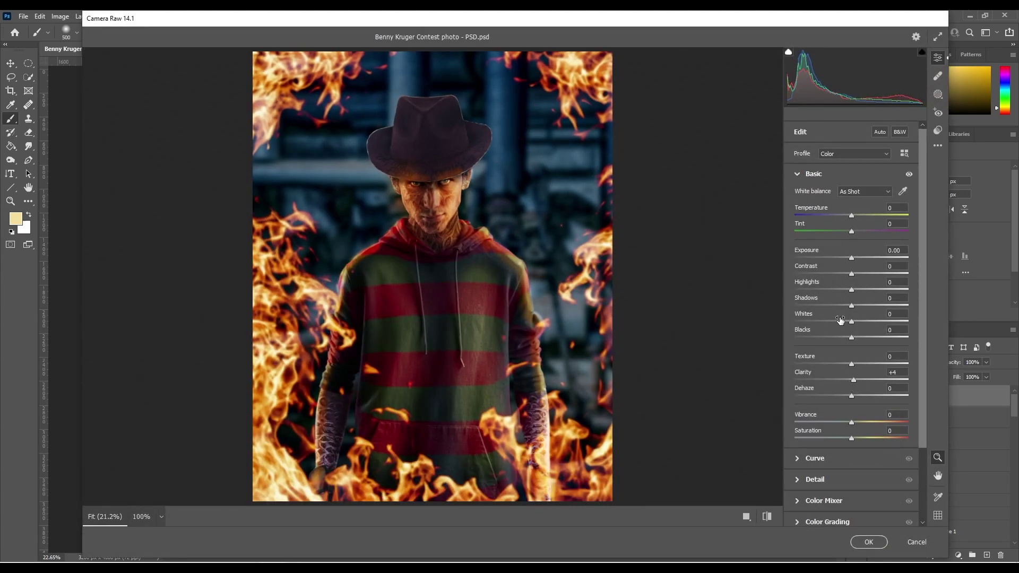
In Camera Raw, raise highlights, darken shadows, tweak Aquas luminance, and apply the grade
drag(851, 291, 853, 291)
drag(852, 307, 841, 338)
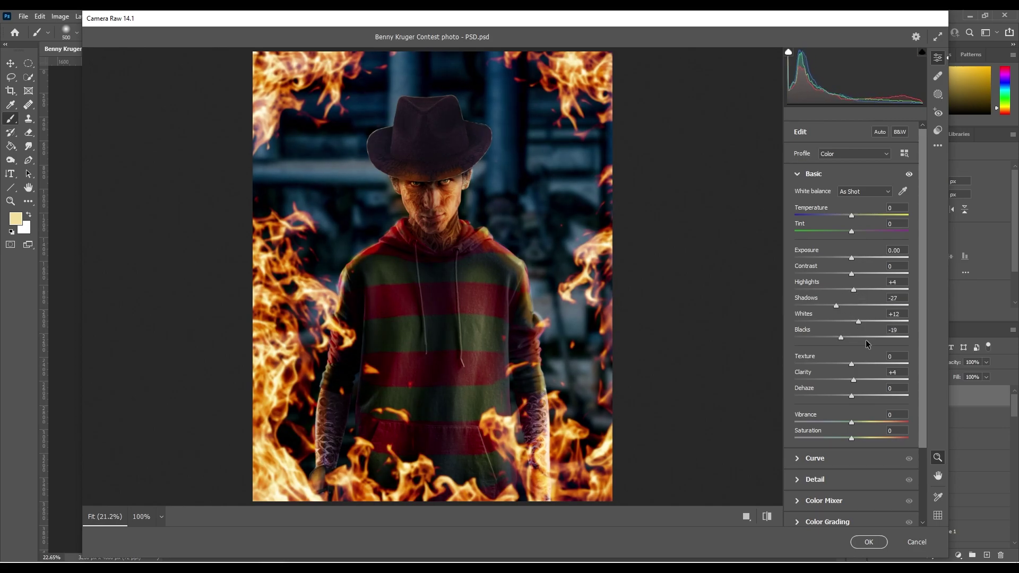
scroll(877, 412, down, 1)
click(824, 483)
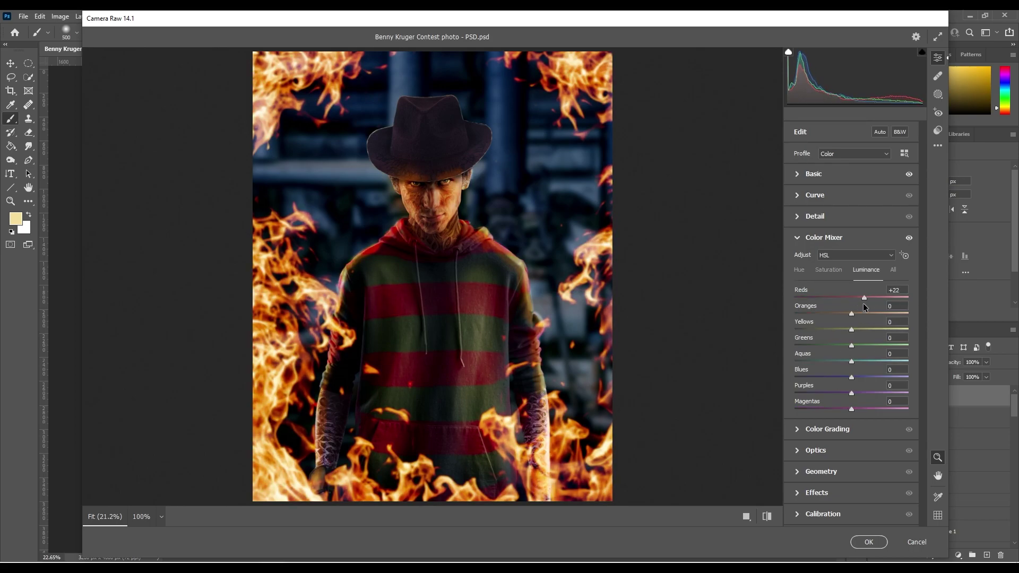
drag(852, 361, 855, 363)
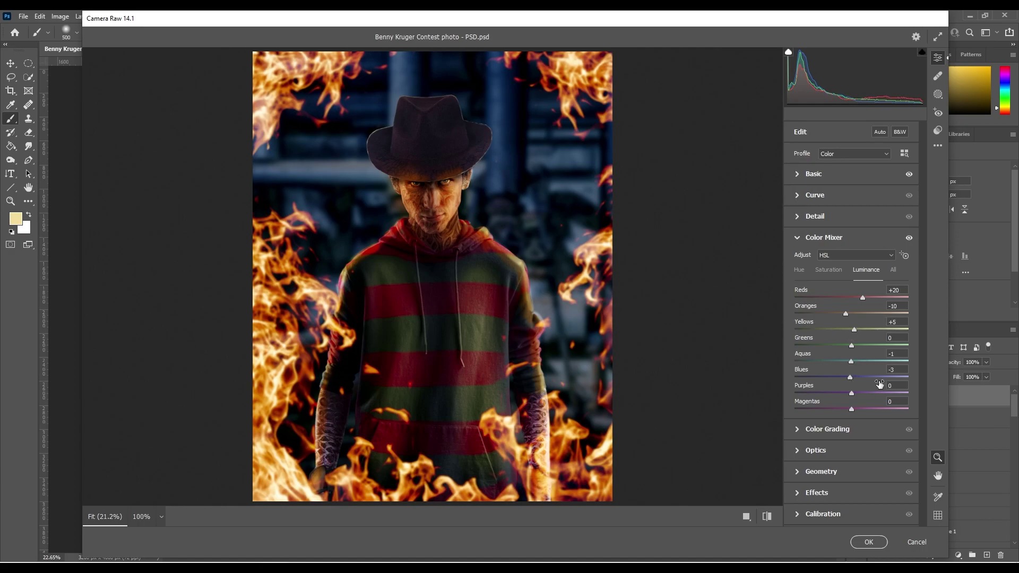
click(868, 542)
Raise the upper curve point and deepen a lower point for more contrast
drag(973, 224, 972, 217)
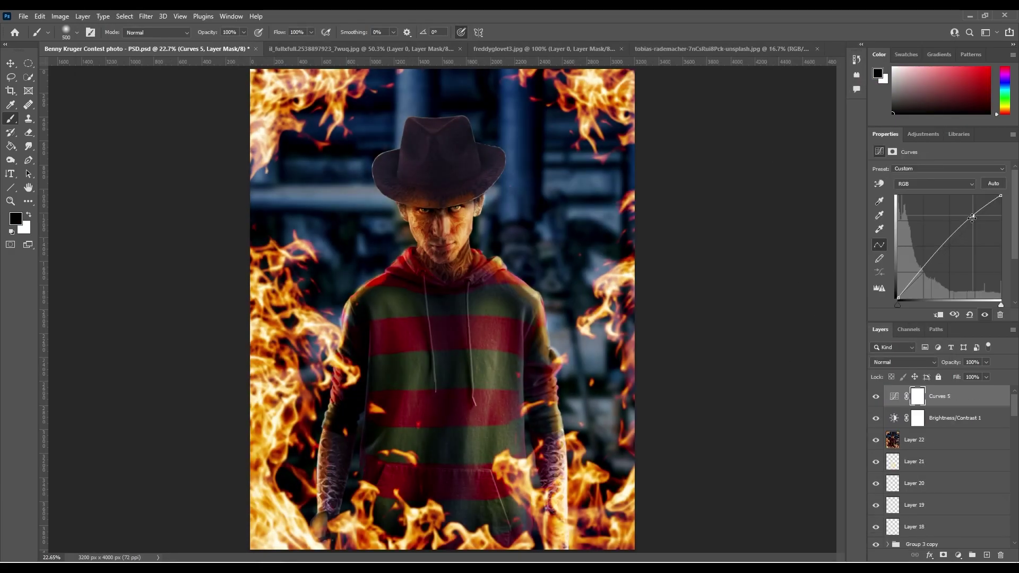
click(952, 246)
click(923, 275)
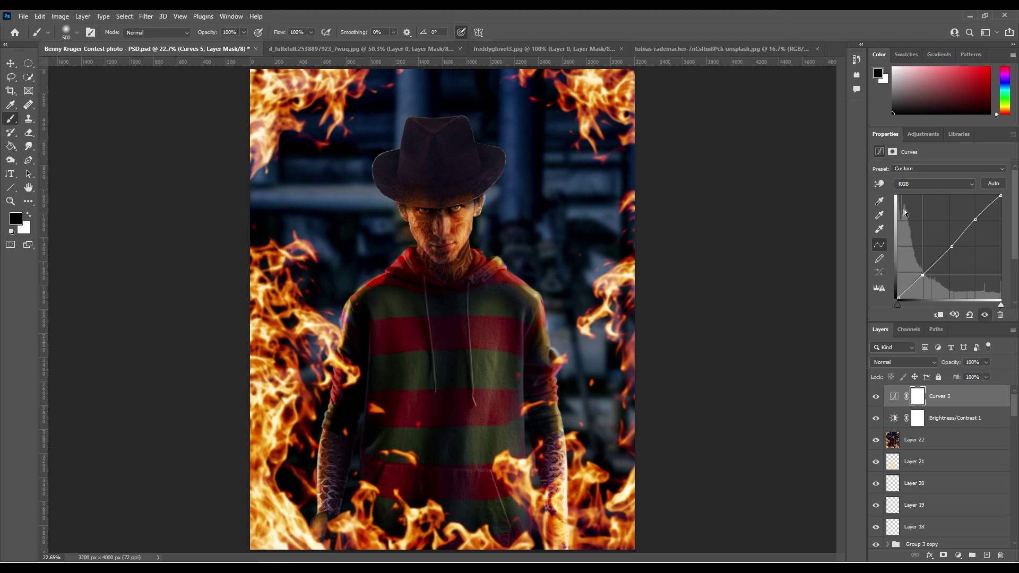
Stamp a merged copy, apply Oil Paint, and fade it to 39% opacity
key(ctrl+shift+alt+e)
key(ctrl+alt+f)
key(Return)
key(z)
click(457, 211)
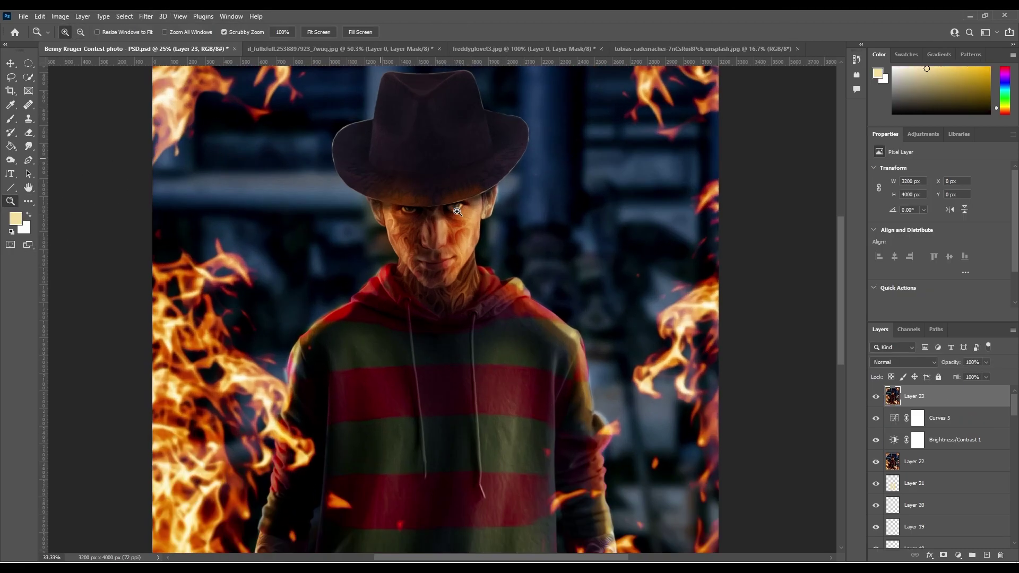
click(987, 362)
drag(986, 374, 971, 377)
key(ctrl+0)
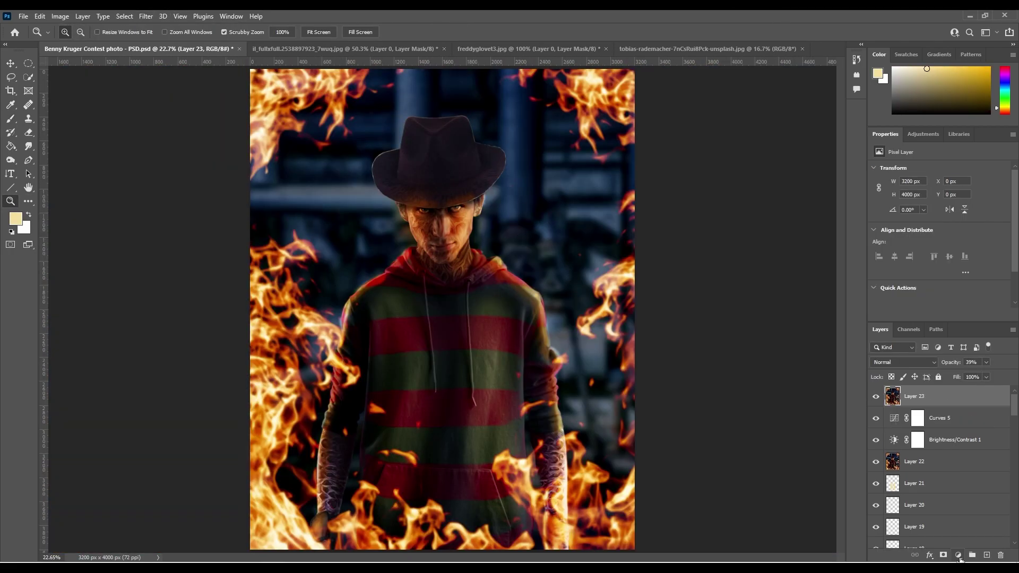
Add a 50% grey Overlay layer on top and save the document
click(987, 555)
click(39, 16)
key(Return)
click(903, 362)
click(902, 462)
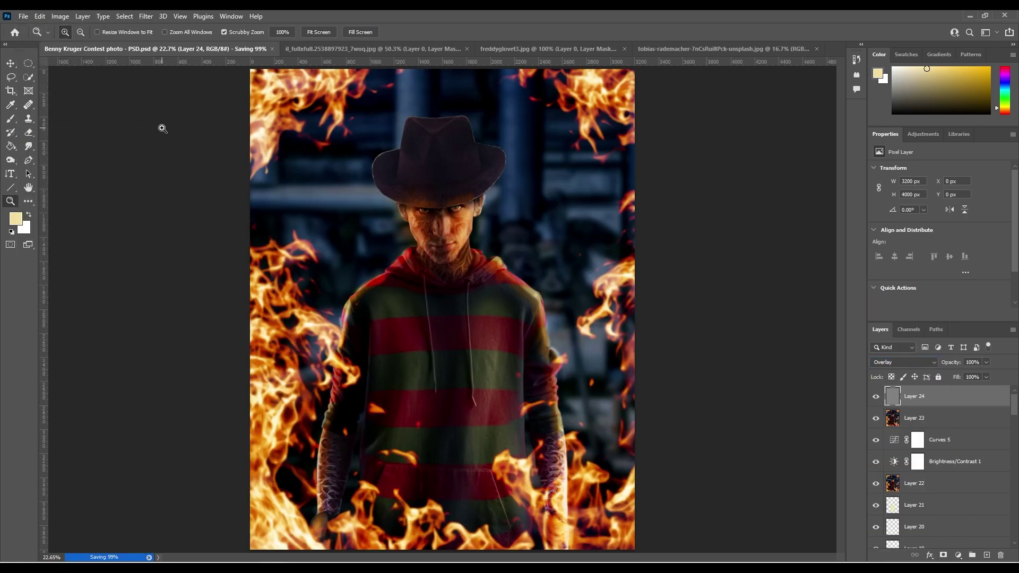
Select the Burn tool to darken the sweater, then the Dodge tool to brighten the face
right_click(10, 160)
click(64, 145)
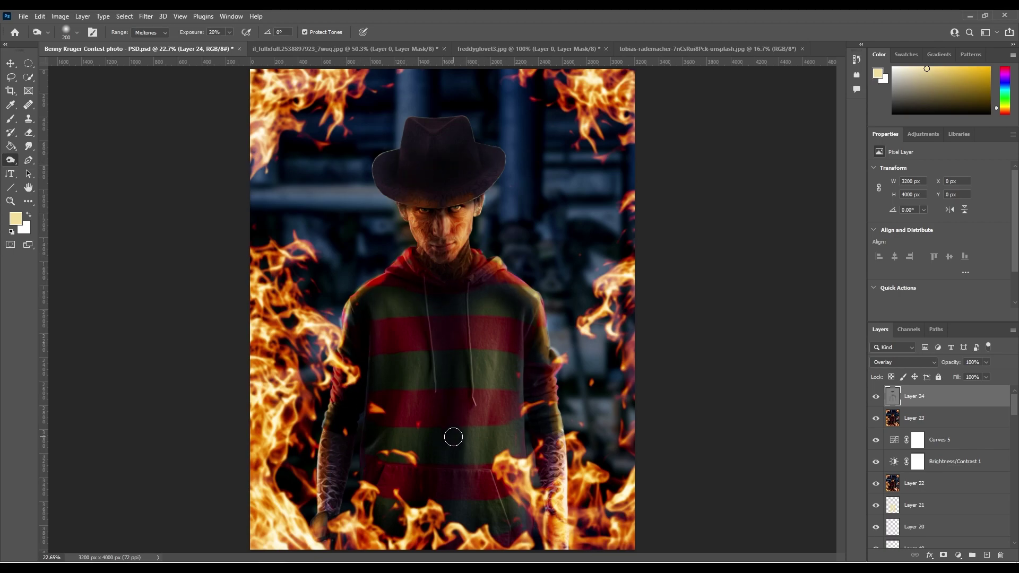
right_click(11, 159)
click(48, 159)
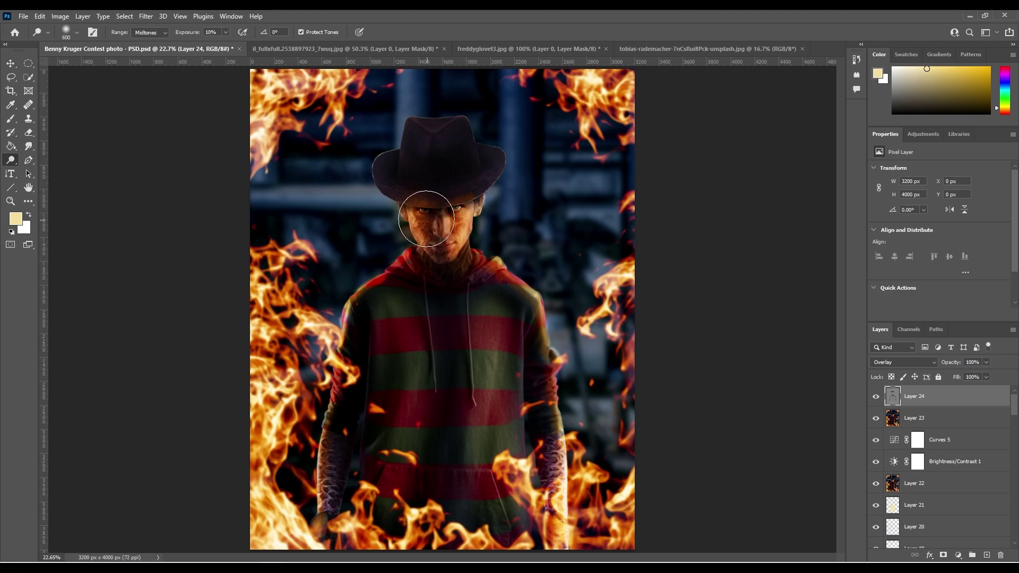